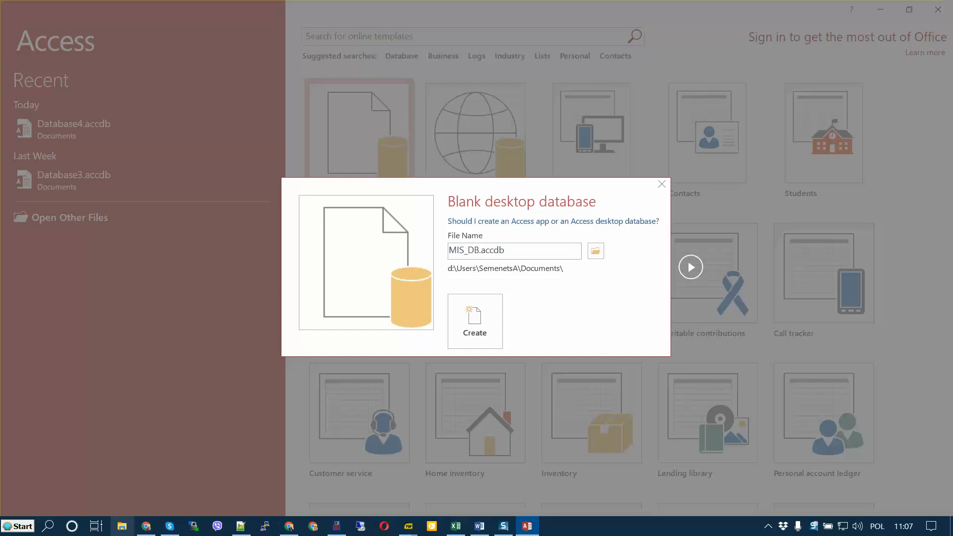
Create the blank desktop database MIS_DB.accdb and close its default empty table
left_click(476, 333)
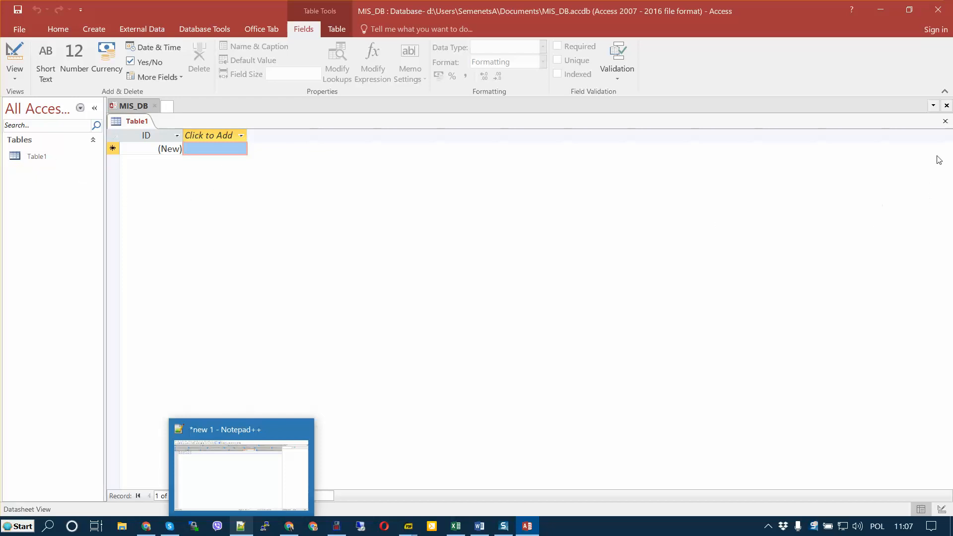
left_click(948, 123)
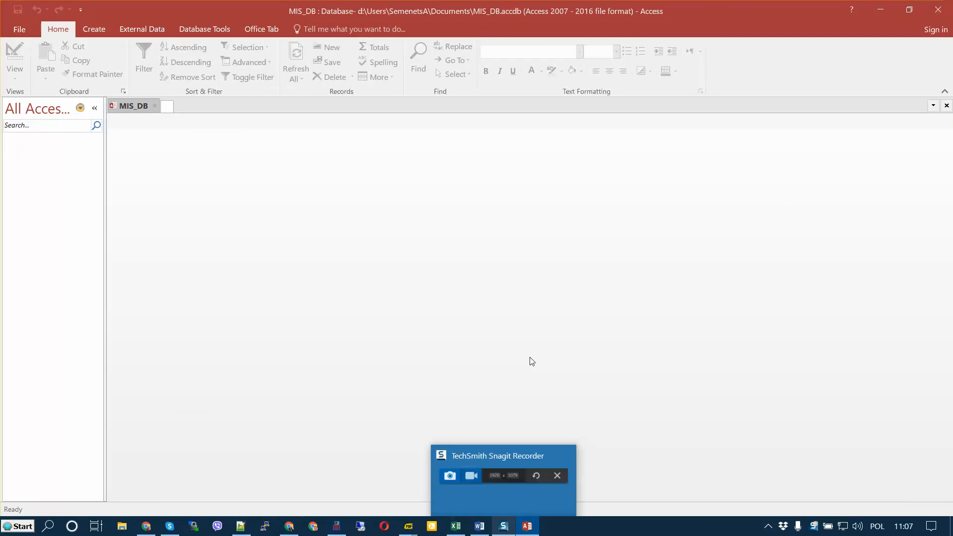
View the category and group filter options for the database objects in the navigation pane
left_click(80, 108)
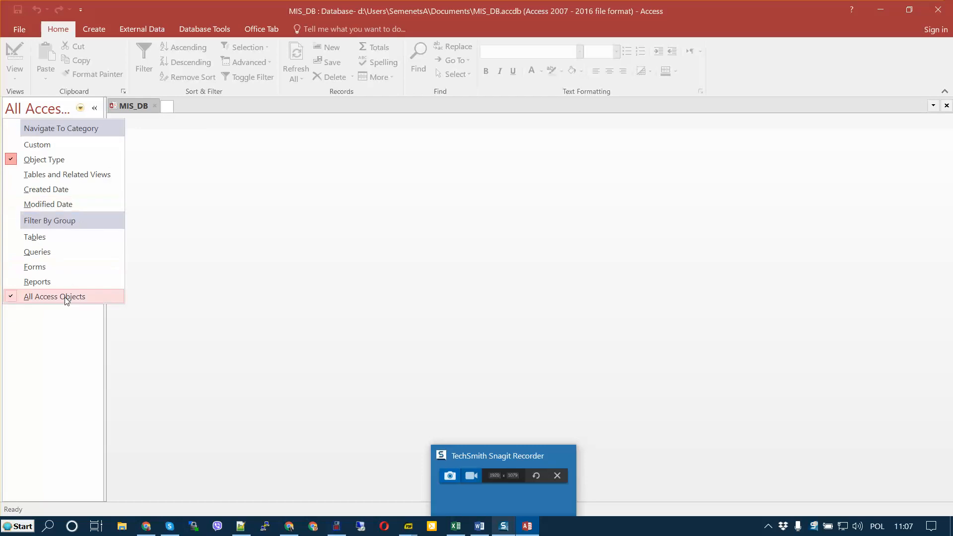
left_click(82, 111)
left_click(81, 108)
left_click(419, 409)
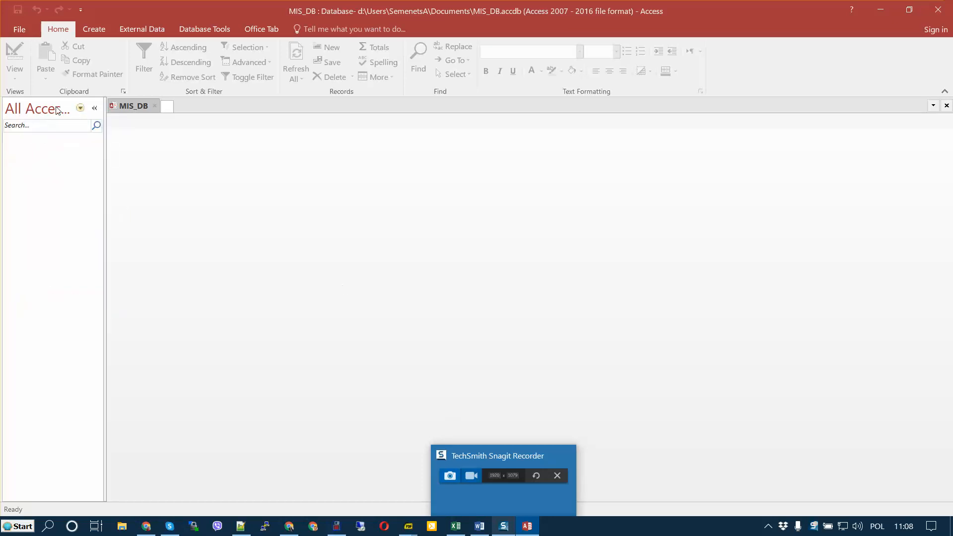
Consult the table structures in DatabaseDevelopmentBasics-2019.pdf and, back in Access, create a new blank table in Design view
left_click(94, 29)
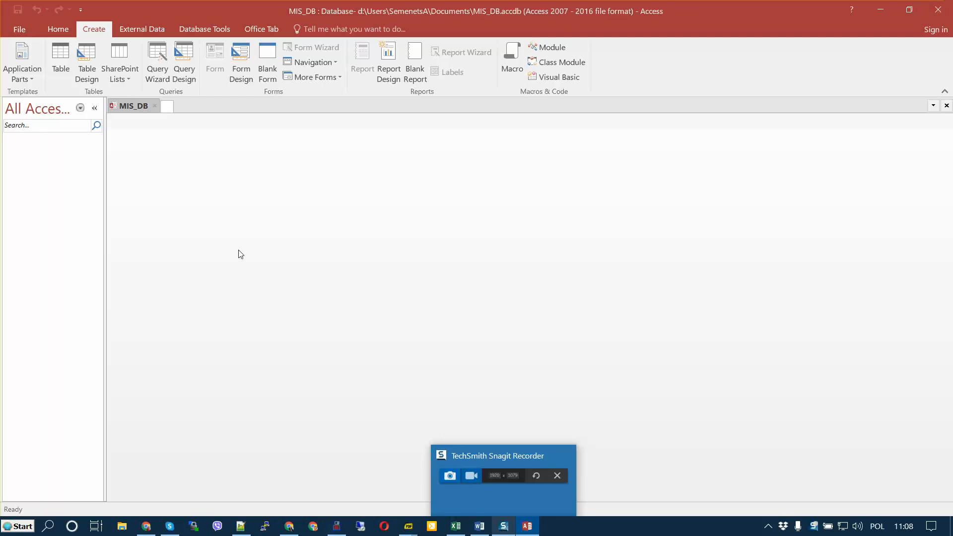
mouse_move(417, 516)
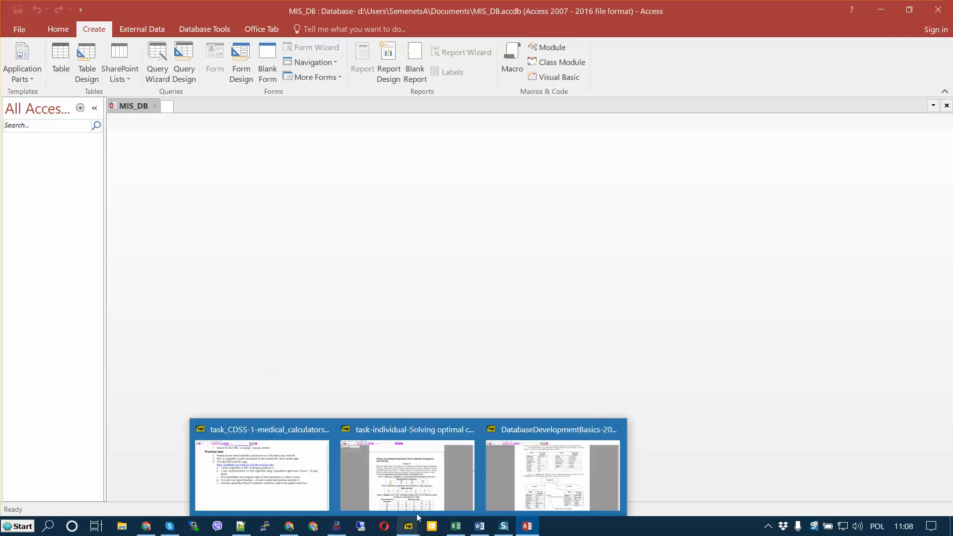
left_click(556, 482)
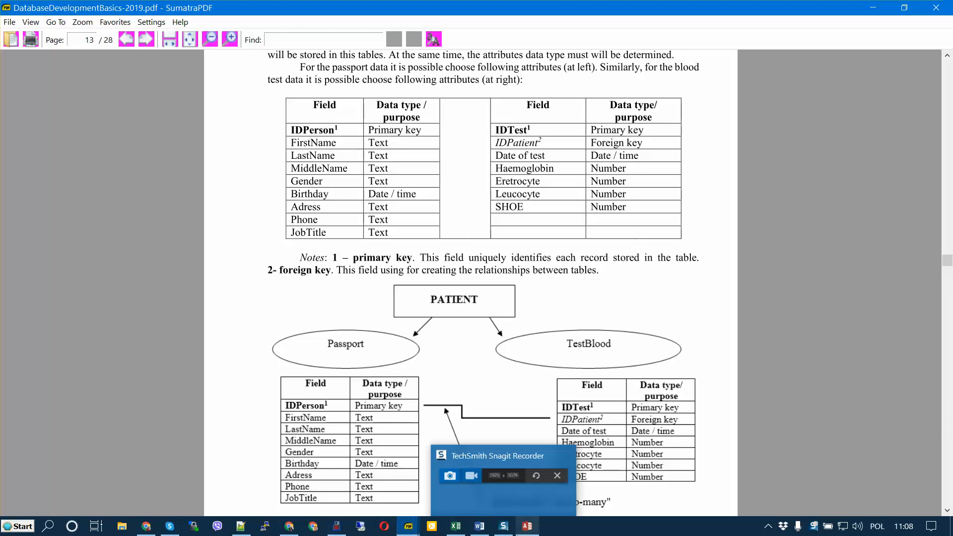
mouse_move(530, 531)
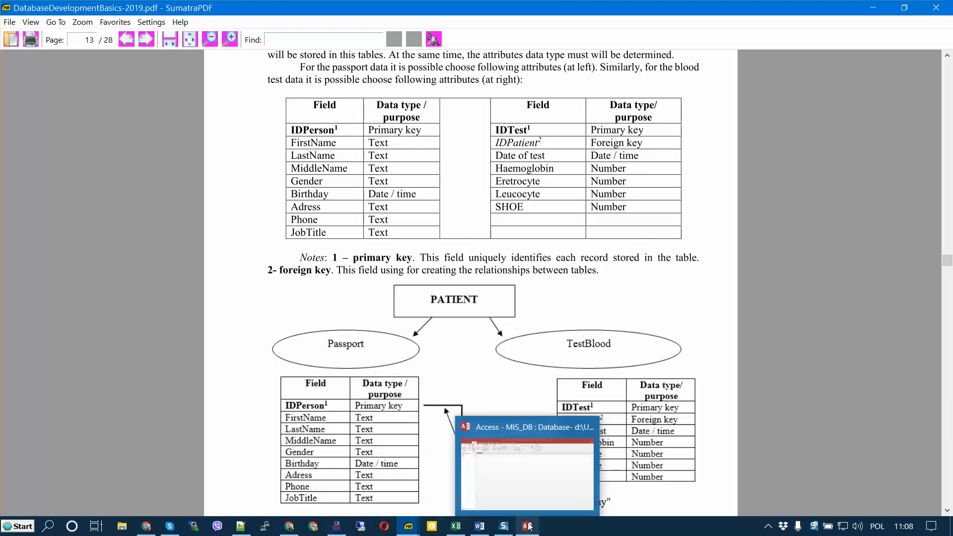
left_click(532, 487)
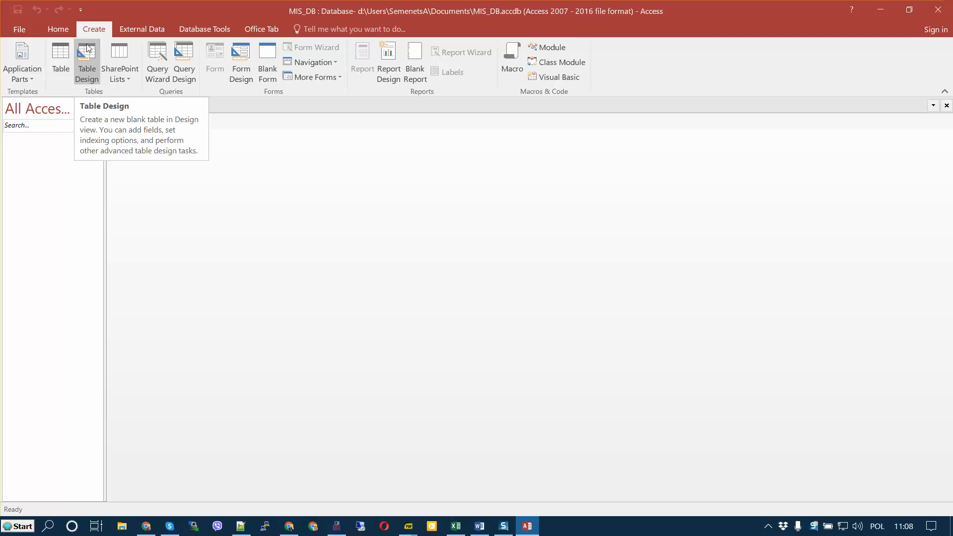
left_click(96, 79)
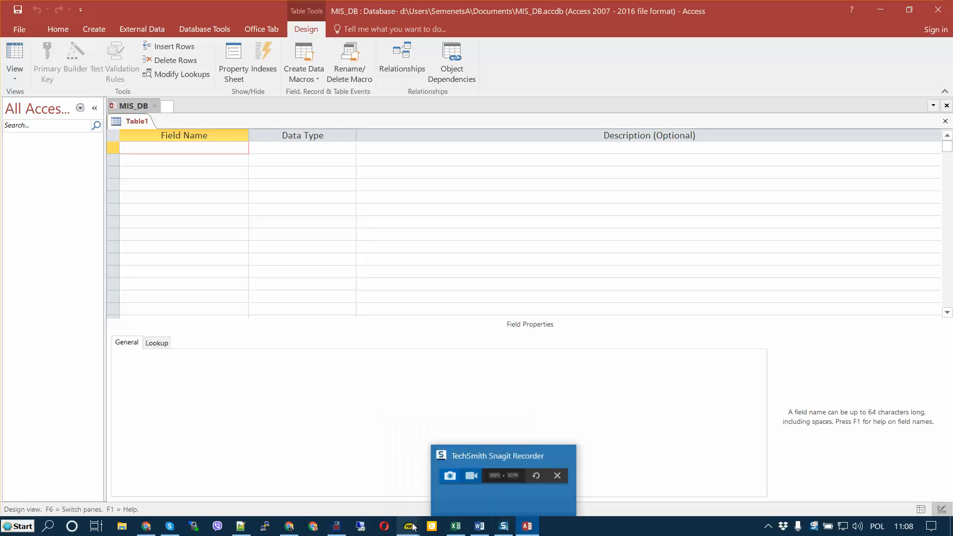
Name the new table's first field Idpatient
mouse_move(410, 529)
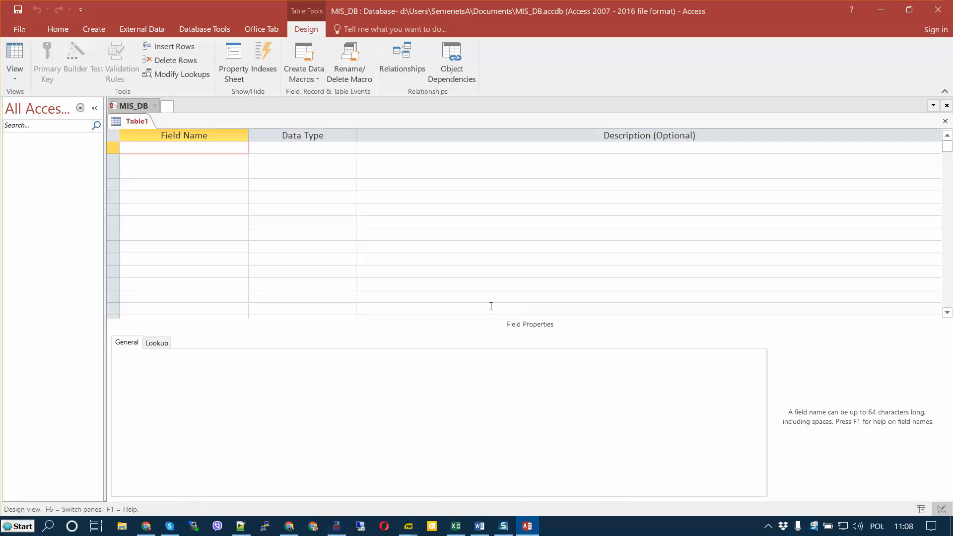
type("Idpeti")
type("na")
key("BackSpace")
key("BackSpace")
key("BackSpace")
key("BackSpace")
key("BackSpace")
type("atu")
key("BackSpace")
type("ient")
Add the fields fname, lname and address below Idpatient
left_click(180, 159)
type("fna")
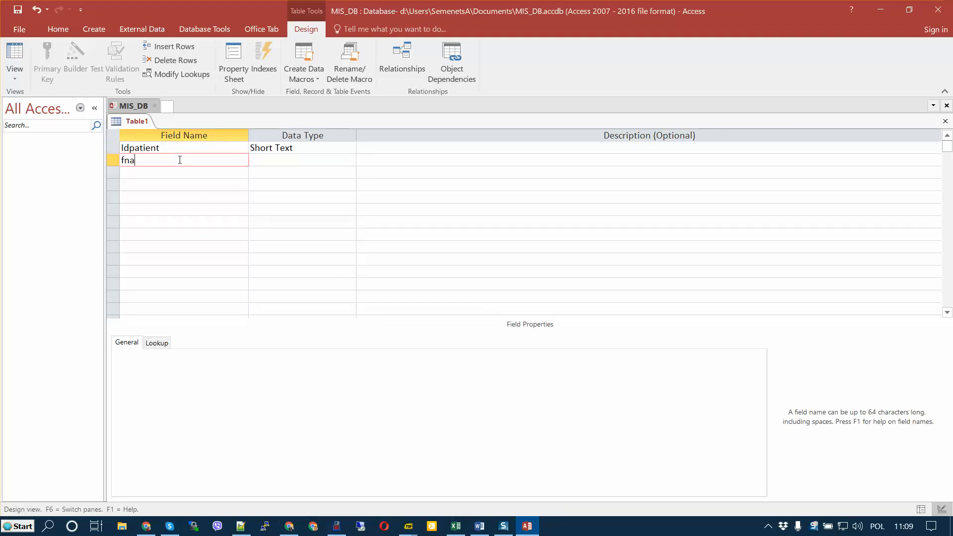
type("me")
left_click(164, 173)
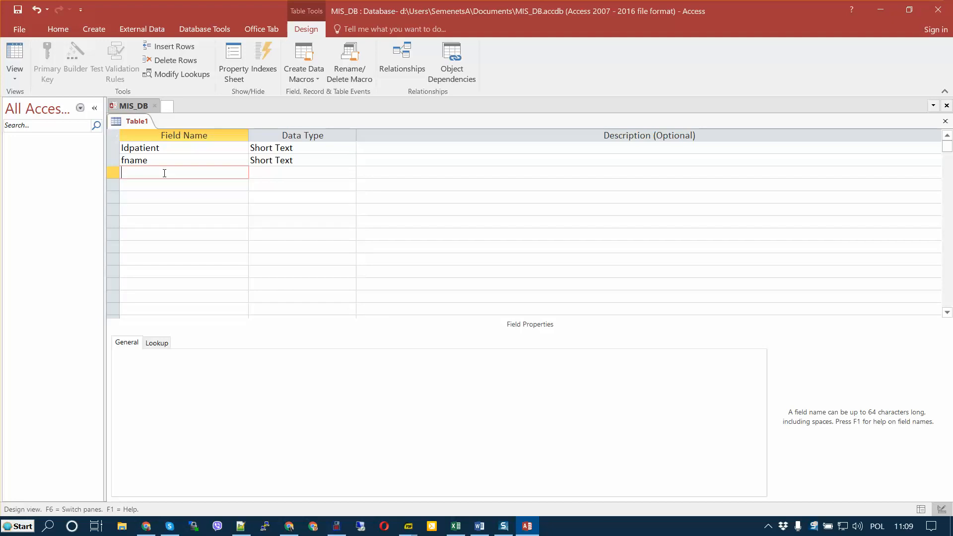
type("lname")
left_click(150, 186)
type("address")
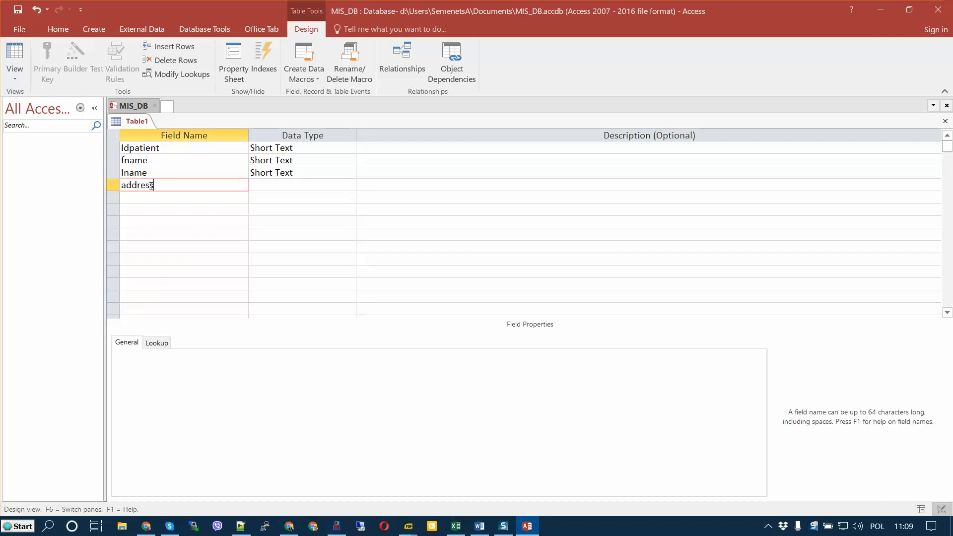
Add the fields phonenum and birthday below the address field
left_click(135, 198)
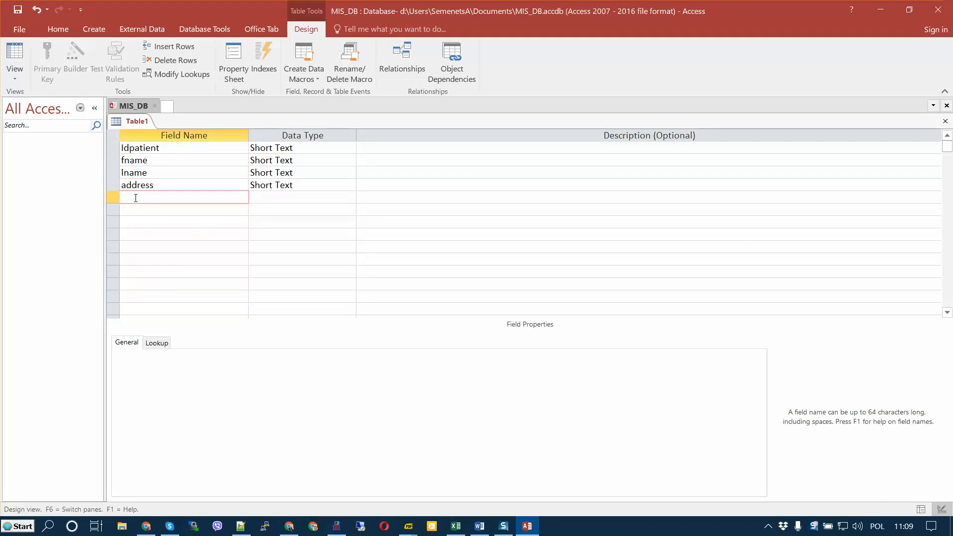
type("phonenum")
left_click(130, 213)
type("bir")
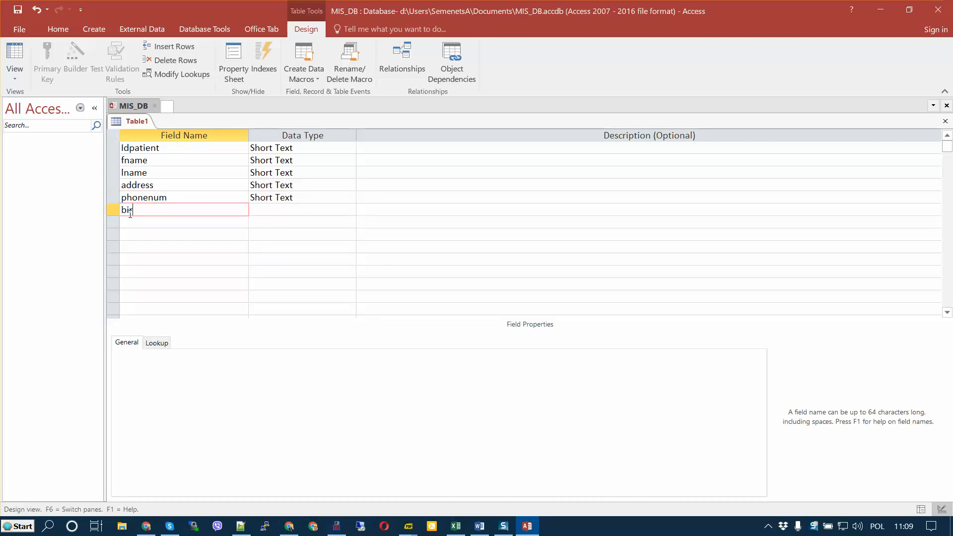
type("thday")
left_click(268, 212)
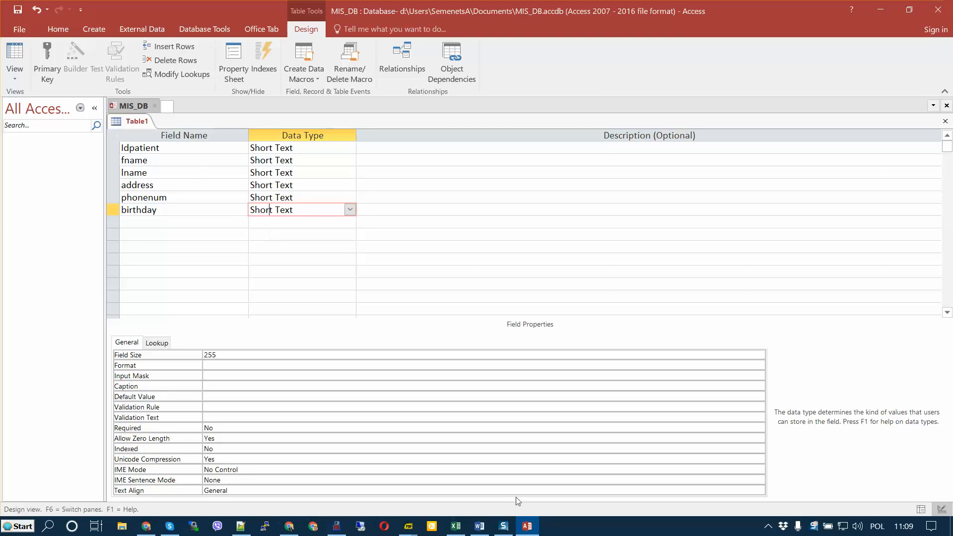
Switch to DatabaseDevelopmentBasics-2019.pdf and read the Patient database structure and the instructions for creating and editing tables in Design view
left_click(583, 469)
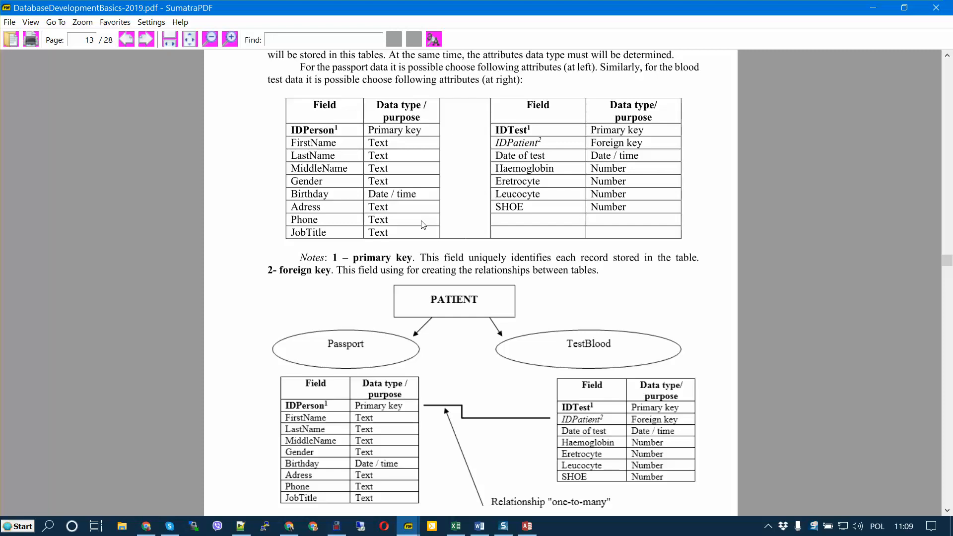
scroll(423, 224, "down", 1)
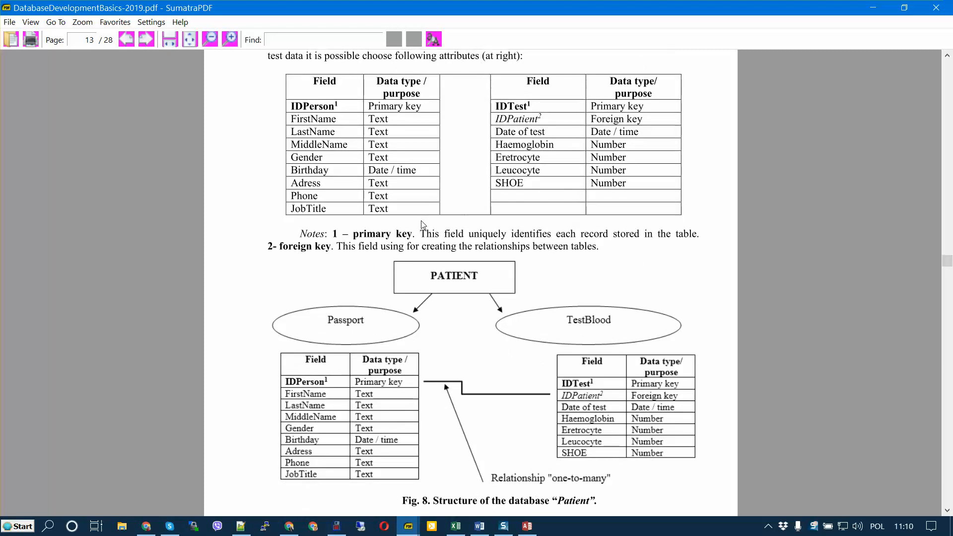
scroll(423, 224, "down", 20)
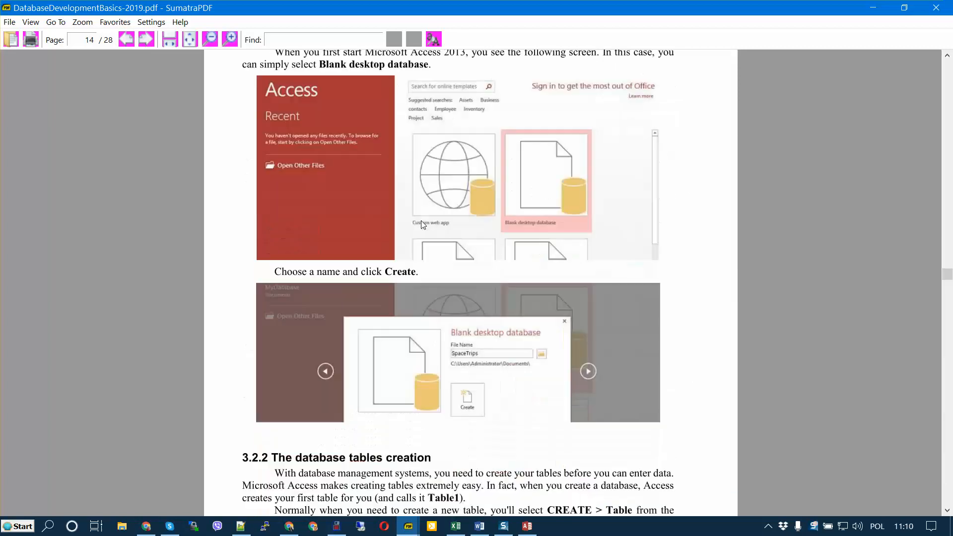
scroll(422, 223, "down", 11)
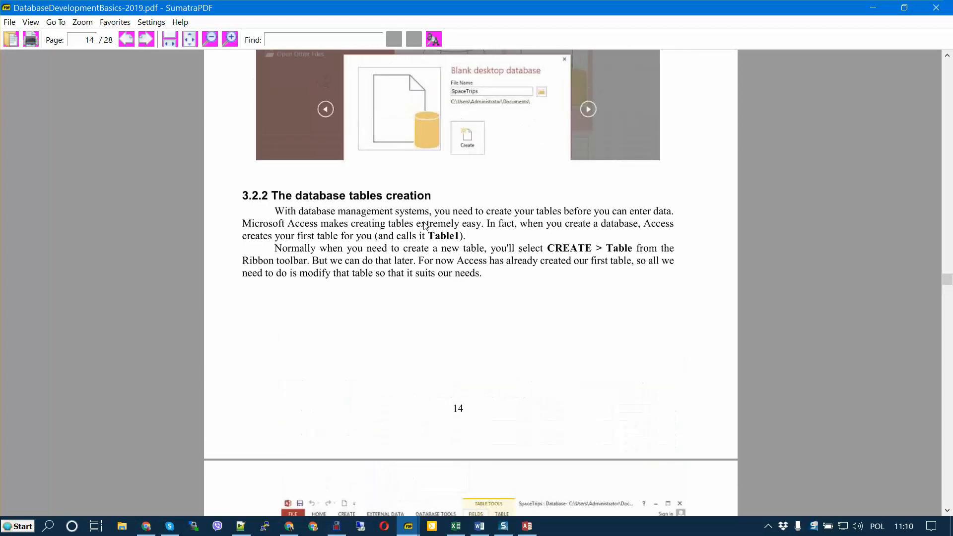
scroll(425, 224, "up", 5)
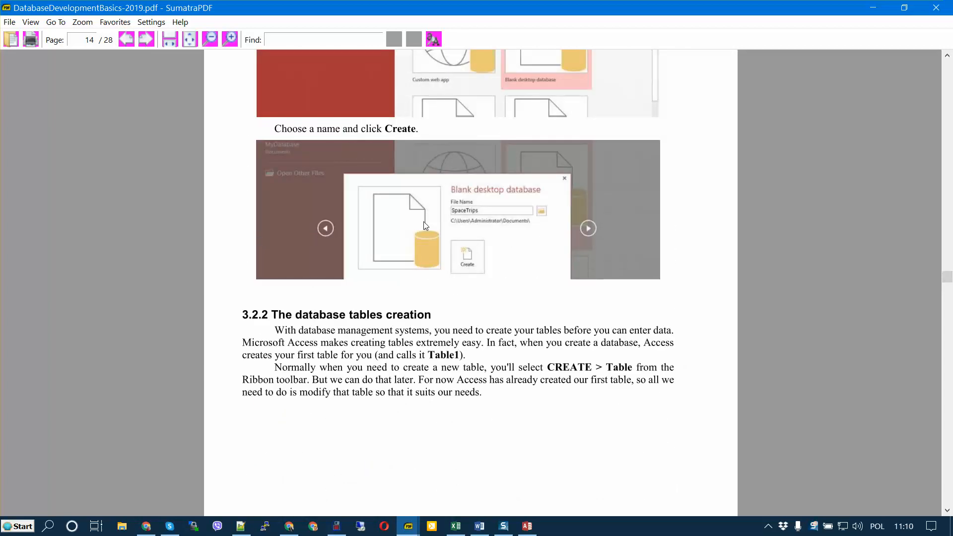
scroll(424, 222, "down", 1)
scroll(424, 222, "up", 20)
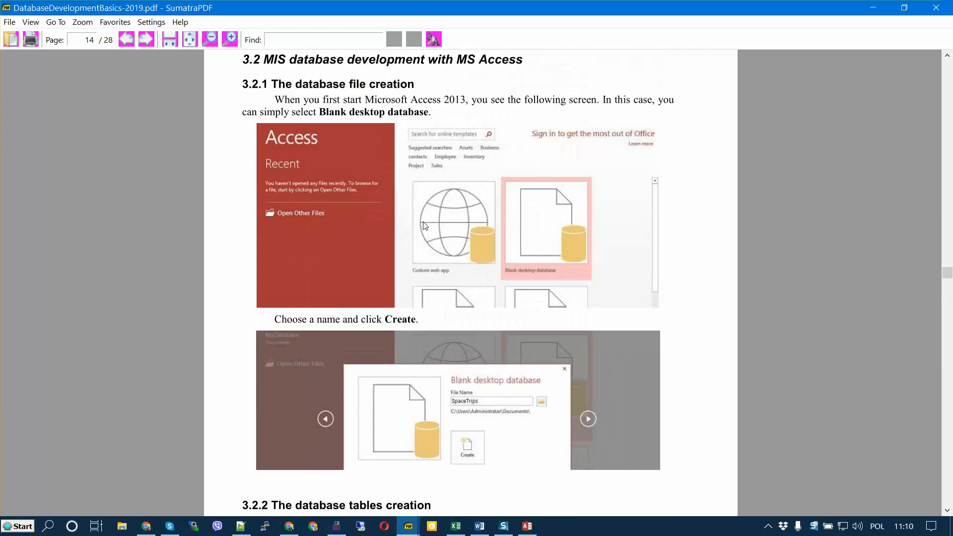
scroll(425, 226, "up", 3)
scroll(425, 226, "down", 12)
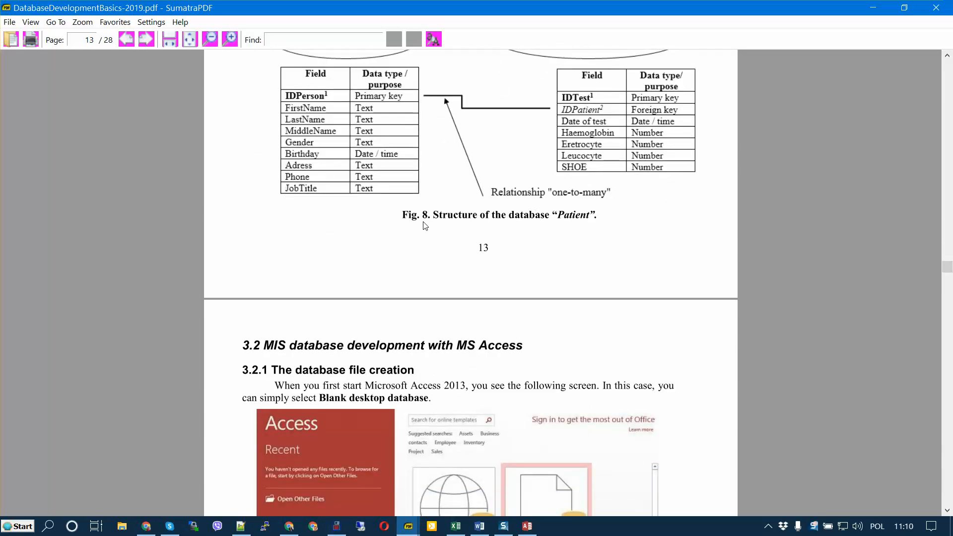
scroll(425, 226, "down", 12)
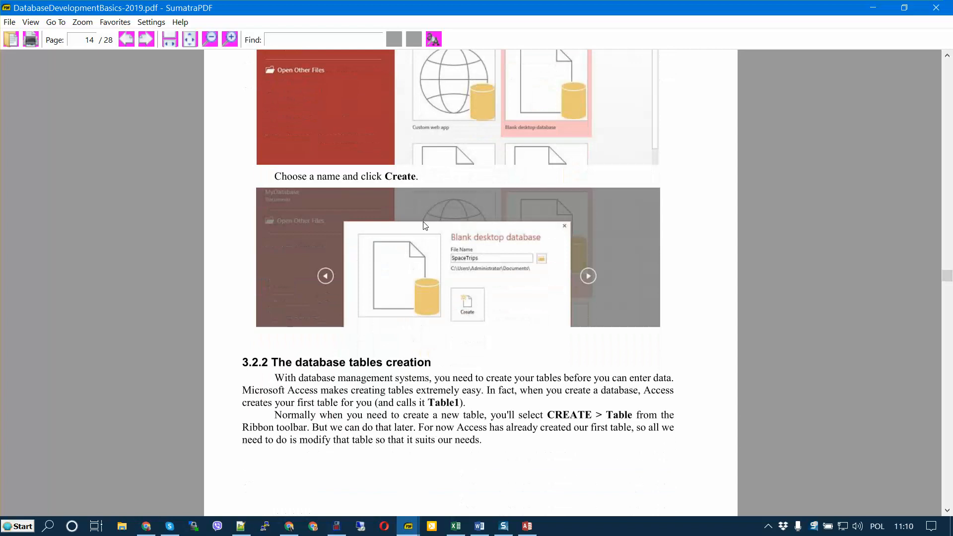
scroll(425, 226, "down", 10)
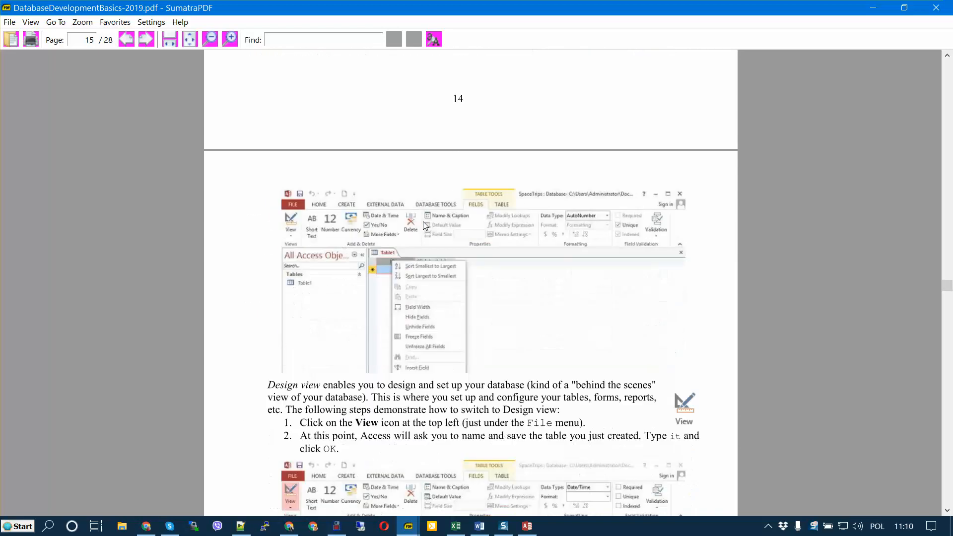
scroll(425, 226, "down", 12)
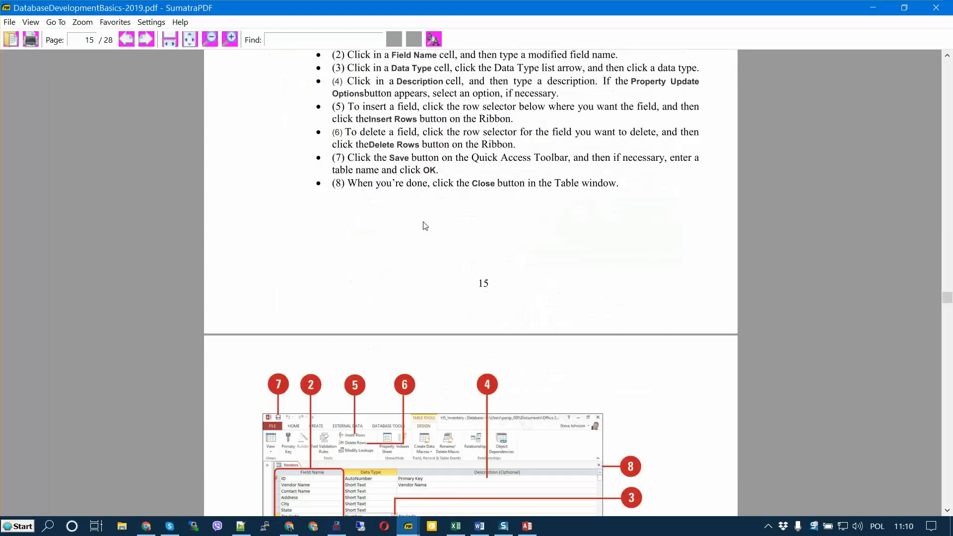
scroll(425, 226, "down", 4)
scroll(425, 226, "up", 2)
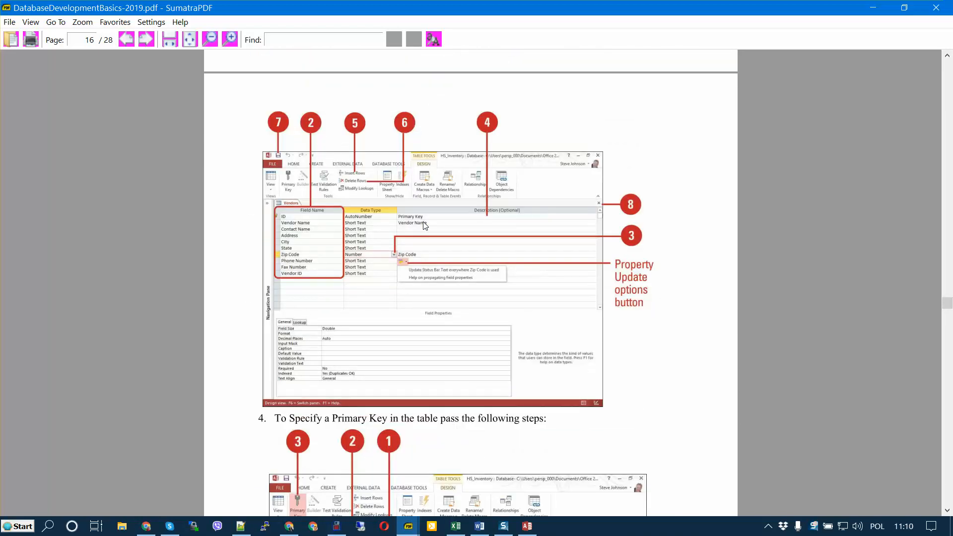
scroll(425, 226, "down", 1)
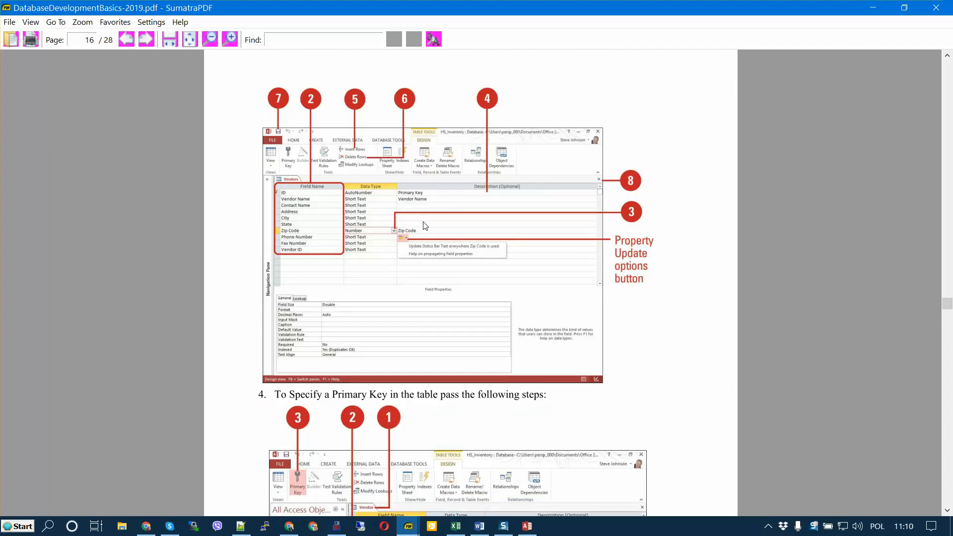
Examine the Passport table's field names, data types and primary key instructions in the PDF's worked solution
scroll(425, 226, "down", 20)
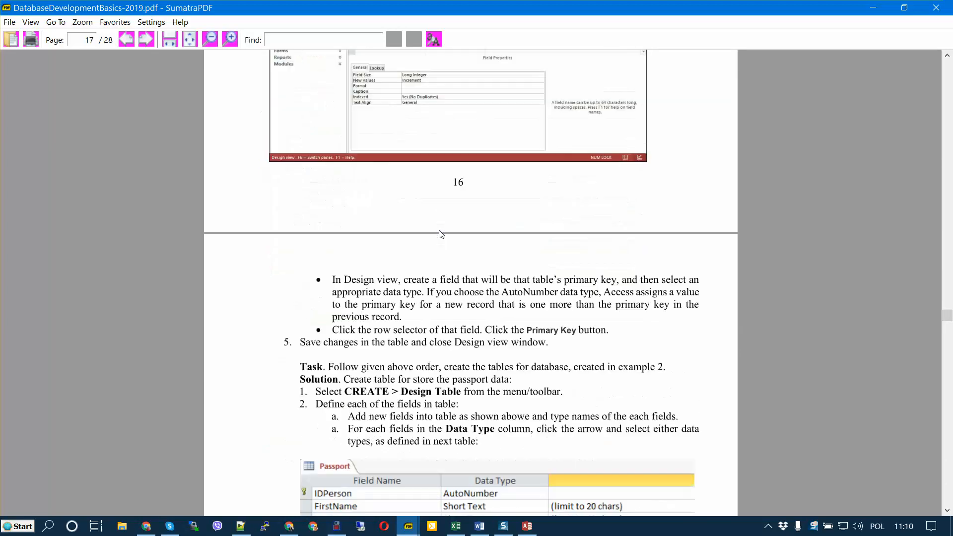
scroll(440, 232, "down", 6)
scroll(440, 230, "down", 4)
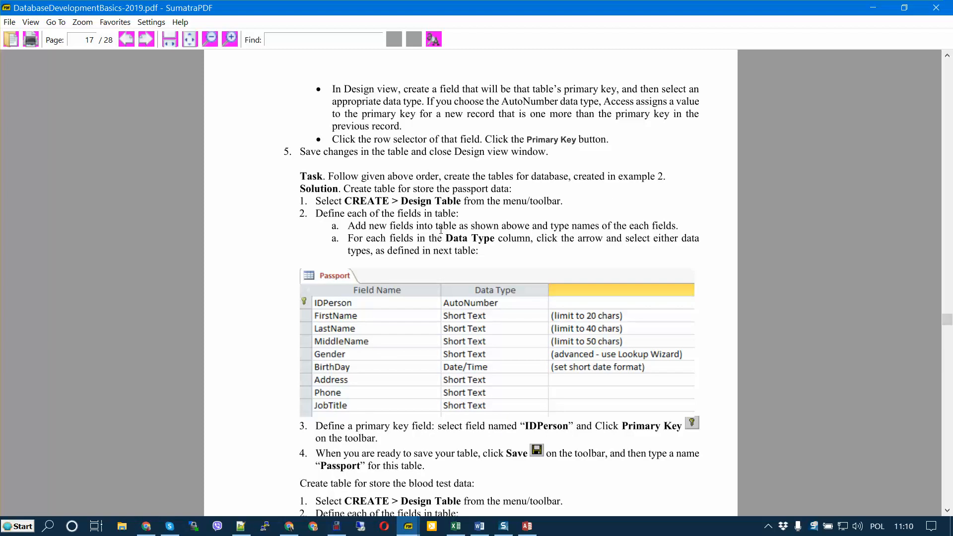
scroll(583, 317, "down", 1)
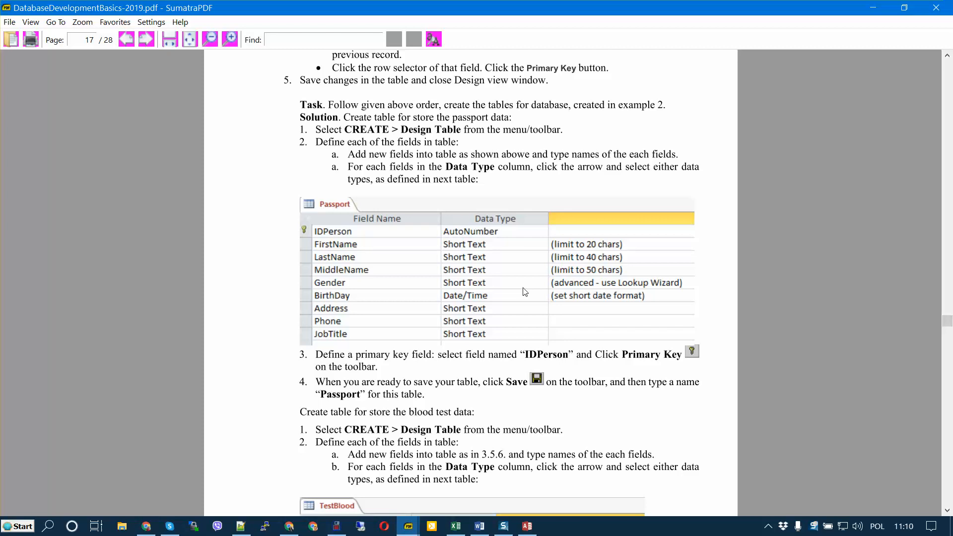
scroll(525, 292, "up", 1)
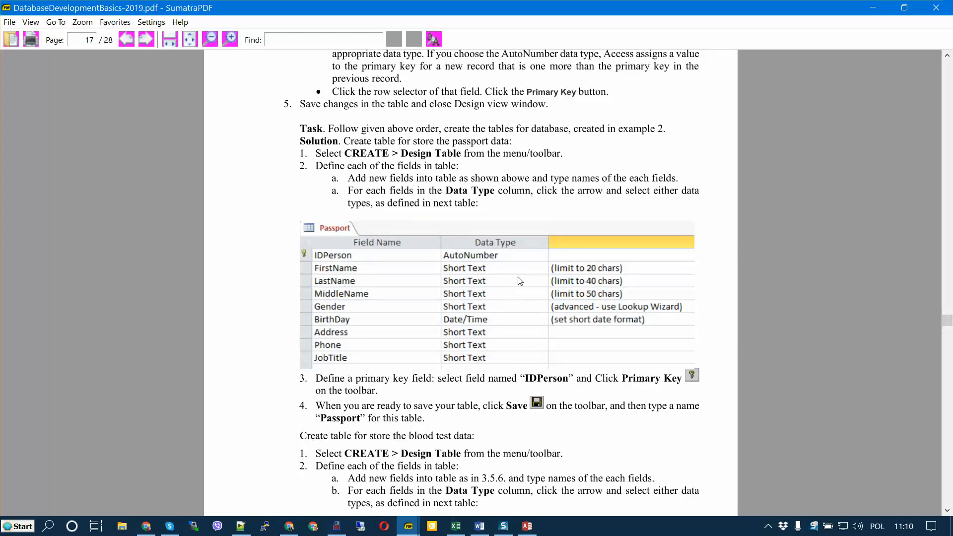
Switch back to the MIS_DB table in Access, set Idpatient's data type to AutoNumber and make that field the primary key
left_click(526, 529)
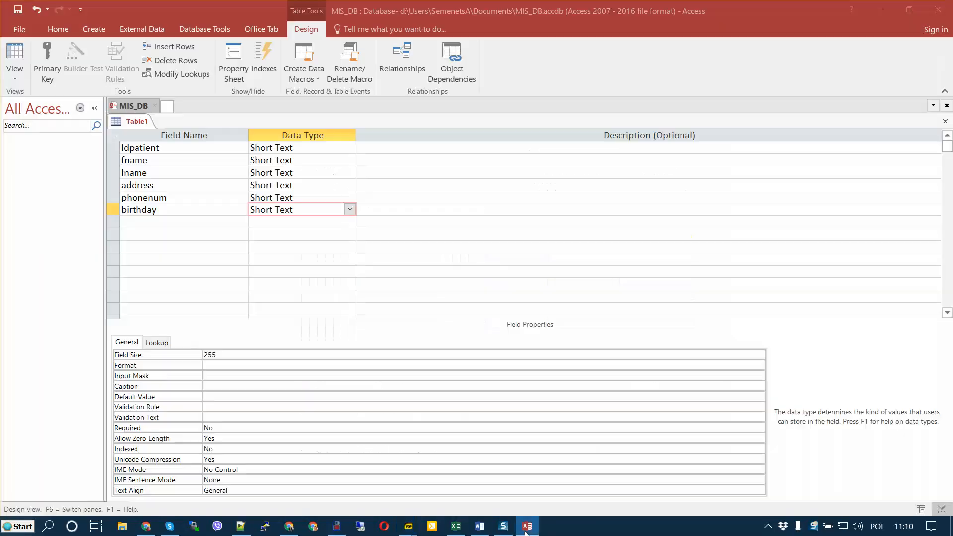
left_click(308, 148)
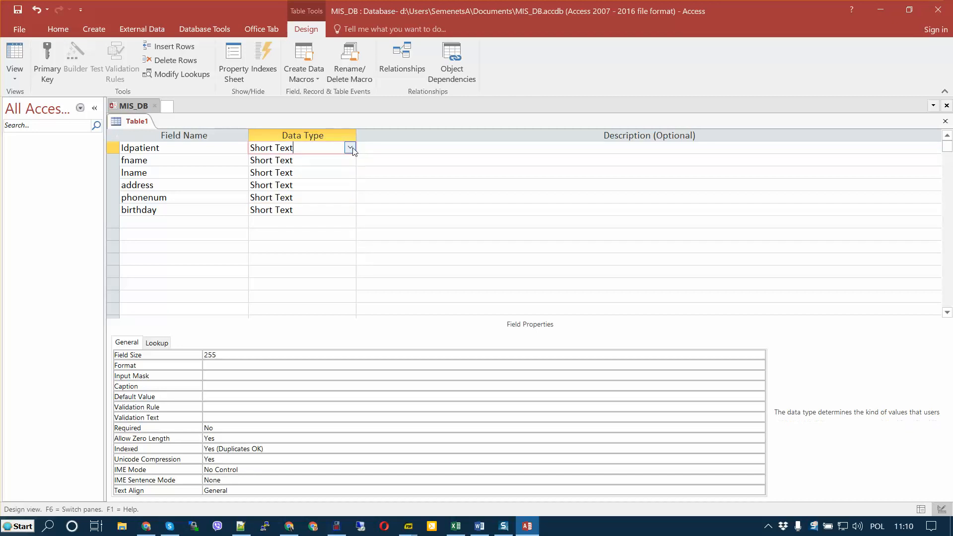
left_click(351, 148)
left_click(335, 223)
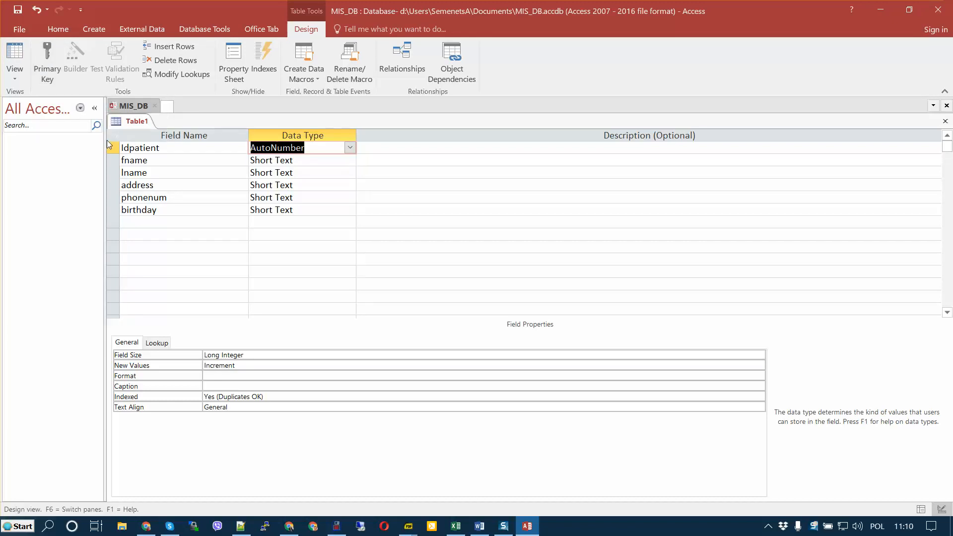
left_click(196, 152)
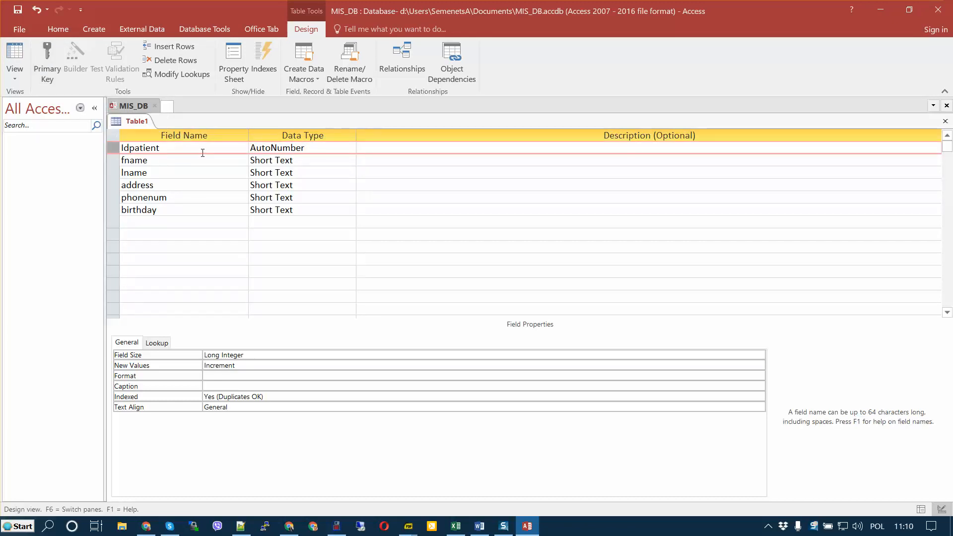
left_click(45, 56)
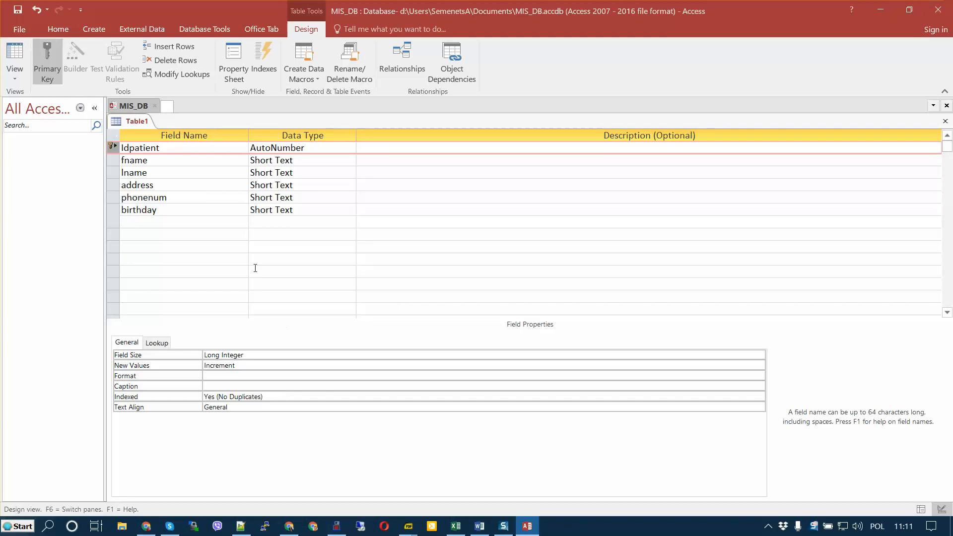
left_click(175, 160)
left_click(176, 172)
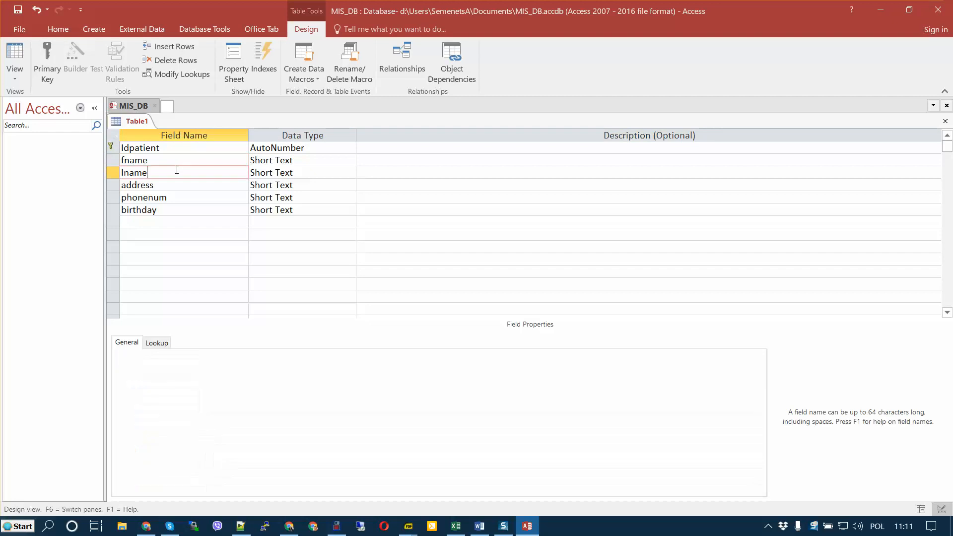
left_click(303, 163)
left_click(307, 173)
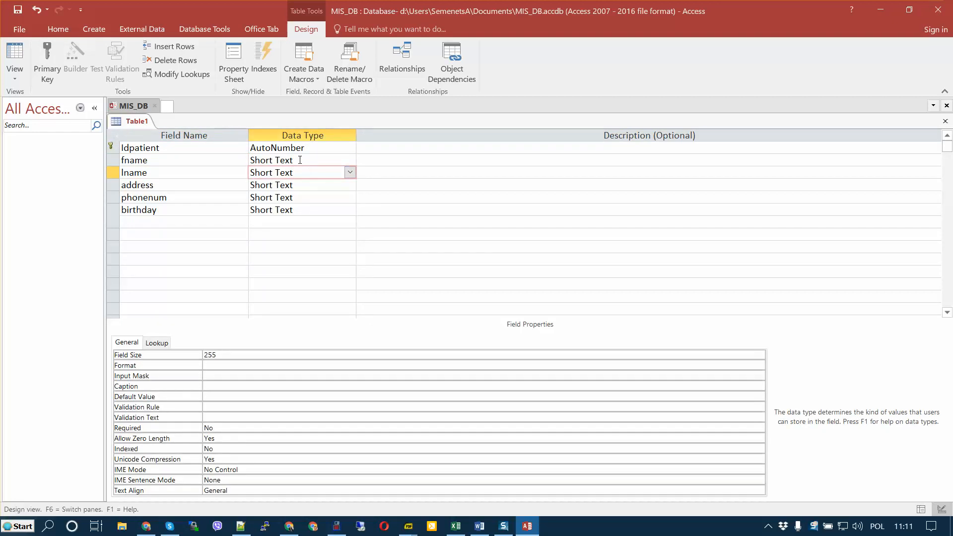
left_click(301, 160)
left_click(304, 172)
left_click(299, 160)
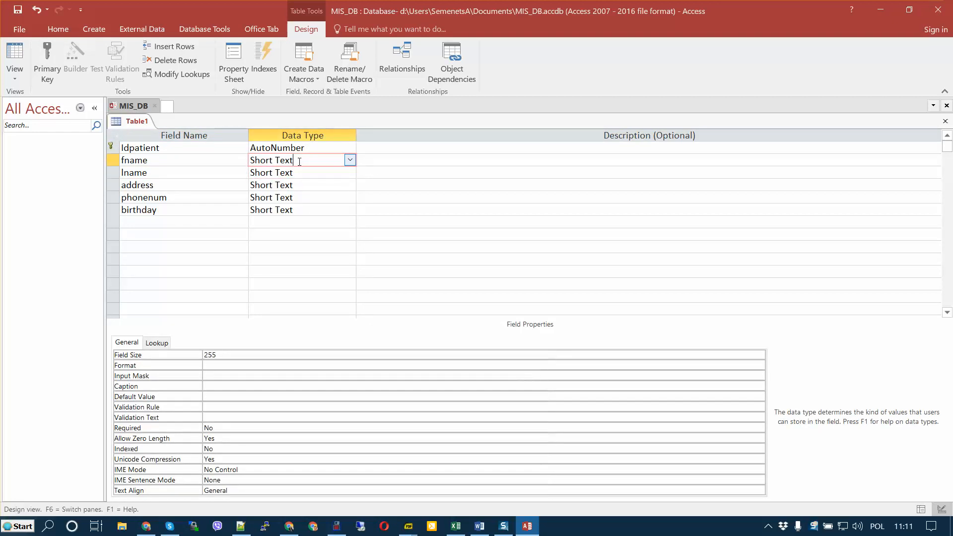
left_click(294, 175)
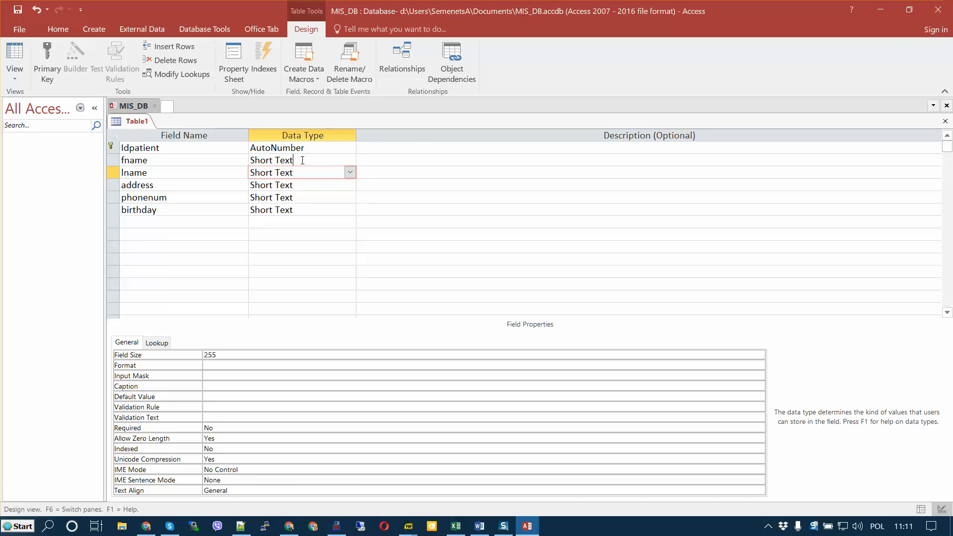
Set the field size of fname to 39 and the field size of lname to 50
left_click(300, 159)
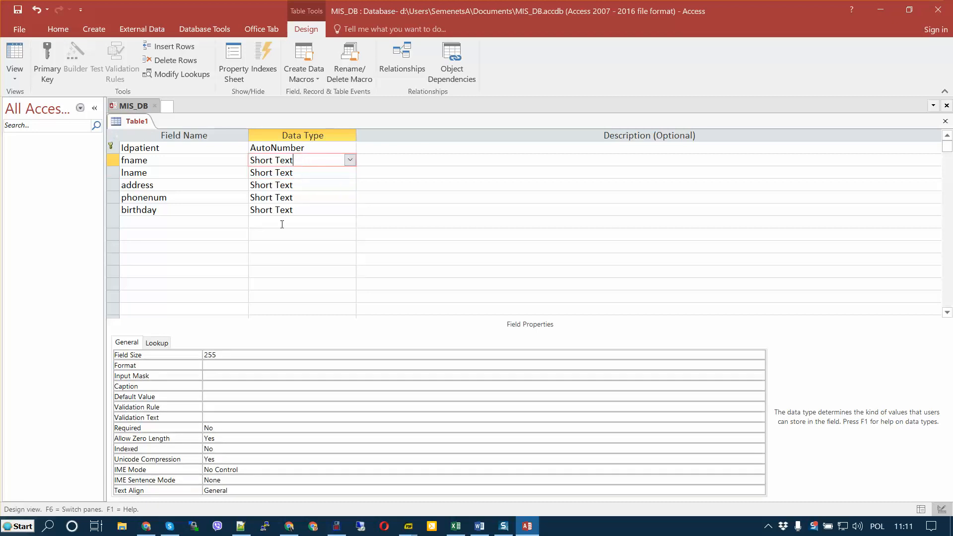
double_click(261, 355)
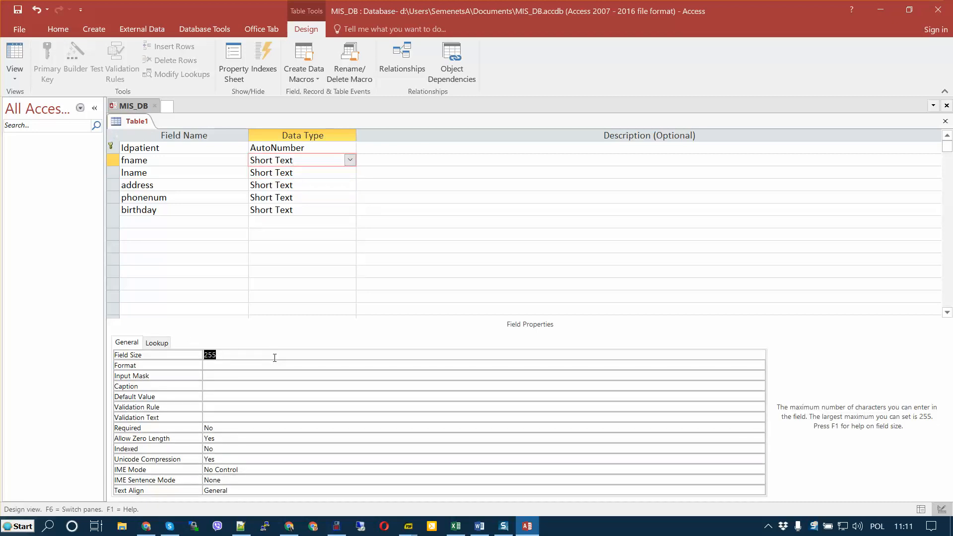
type("39")
left_click(298, 174)
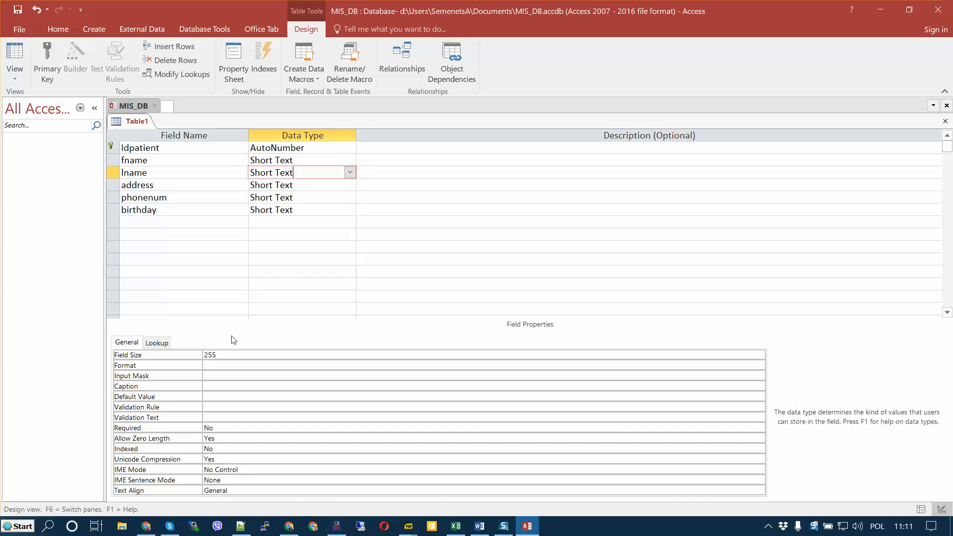
double_click(240, 355)
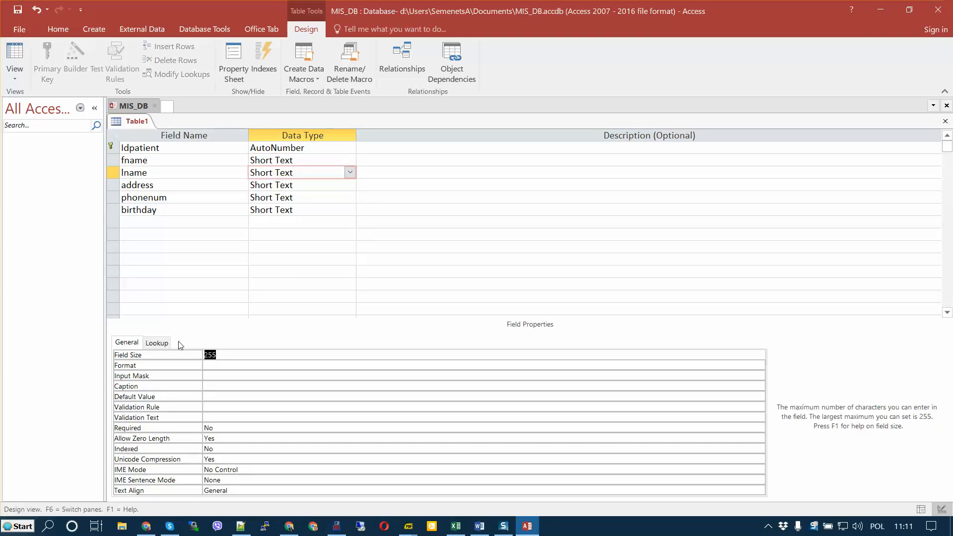
type("50")
left_click(306, 186)
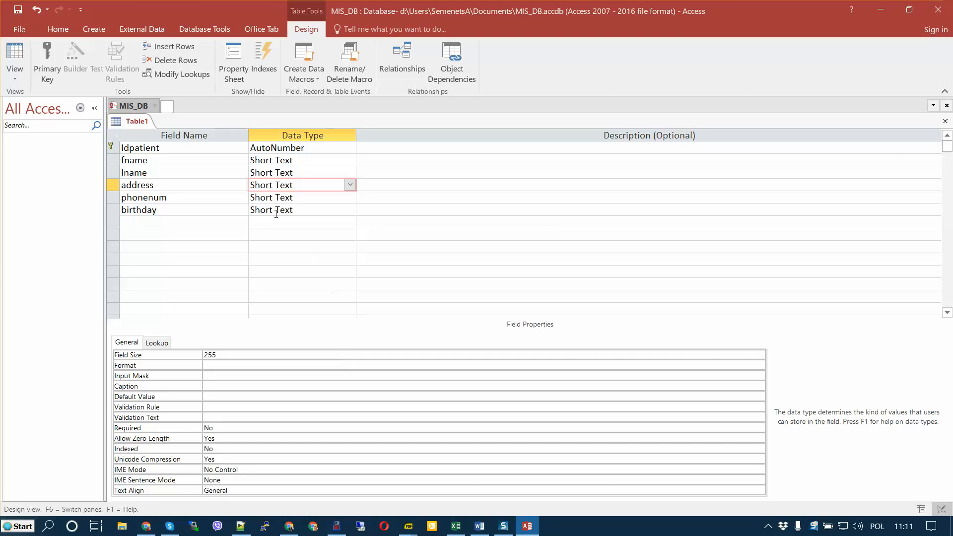
Set the birthday field's data type to Date/Time and its format to Short Date
left_click(308, 199)
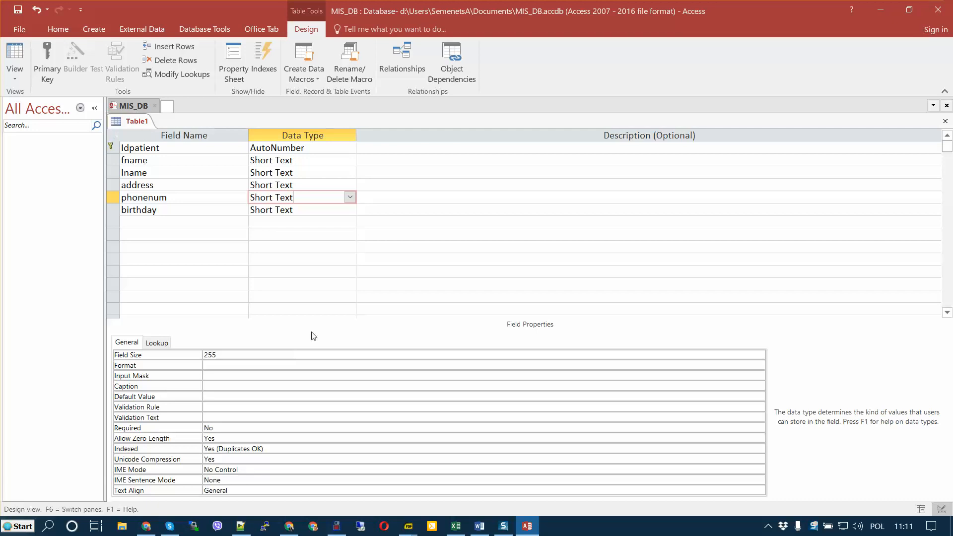
left_click(304, 210)
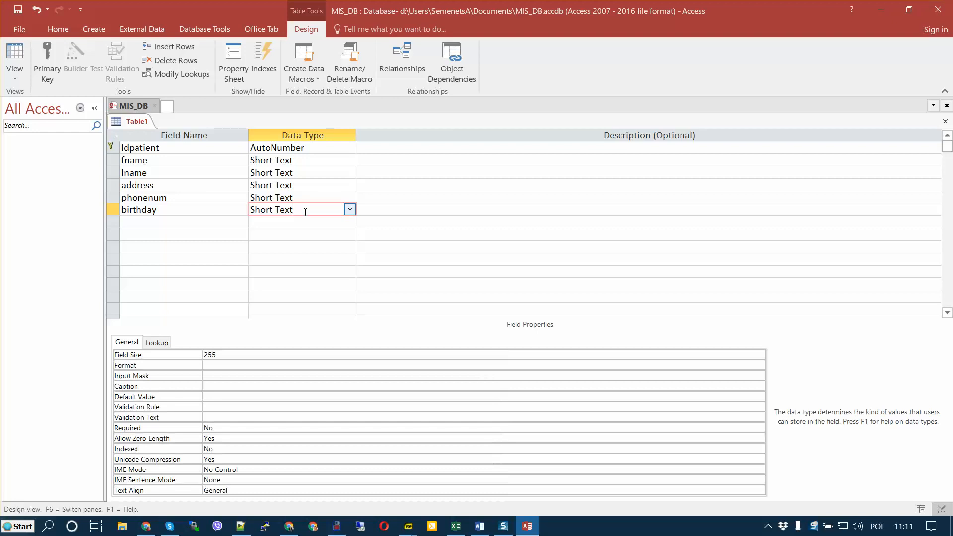
left_click(350, 210)
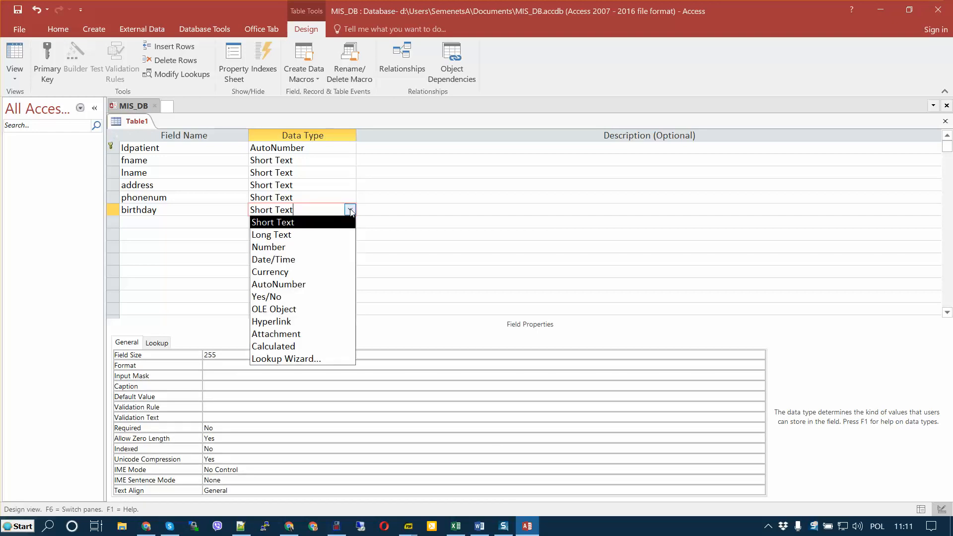
left_click(305, 260)
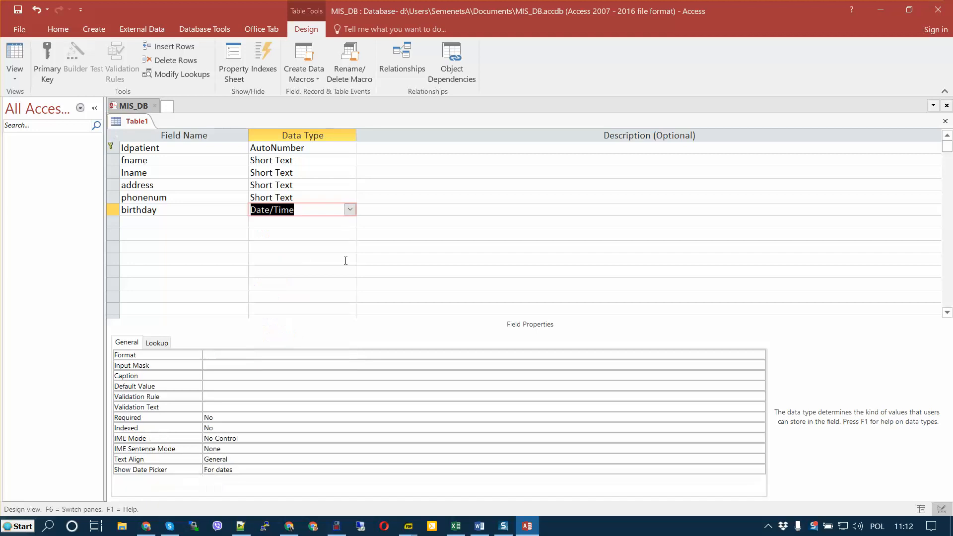
left_click(241, 355)
left_click(759, 354)
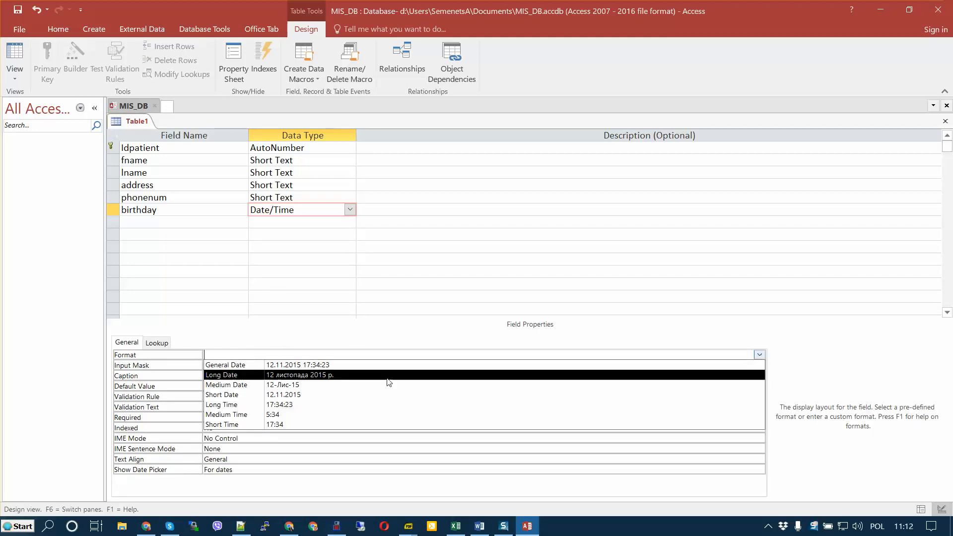
left_click(291, 400)
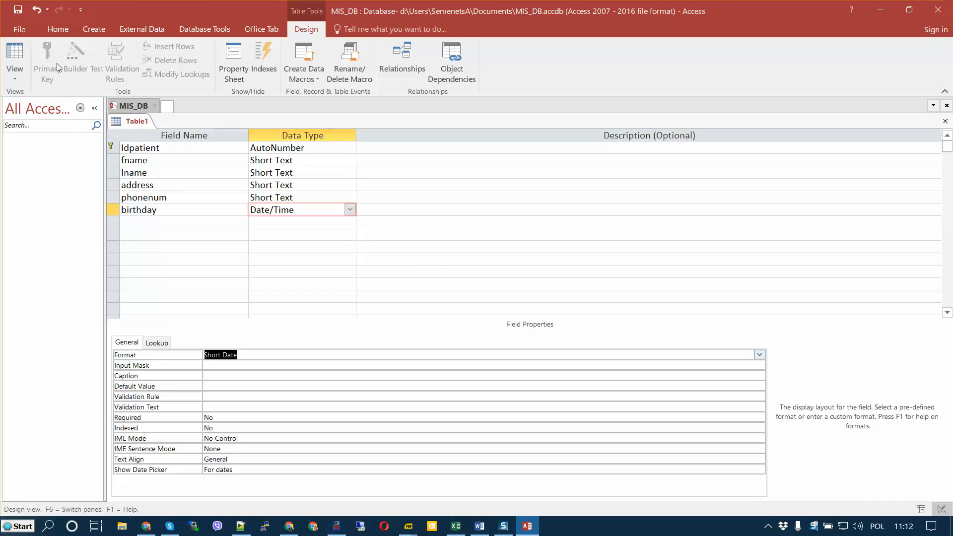
Save the table under the name Passport and close it
left_click(20, 15)
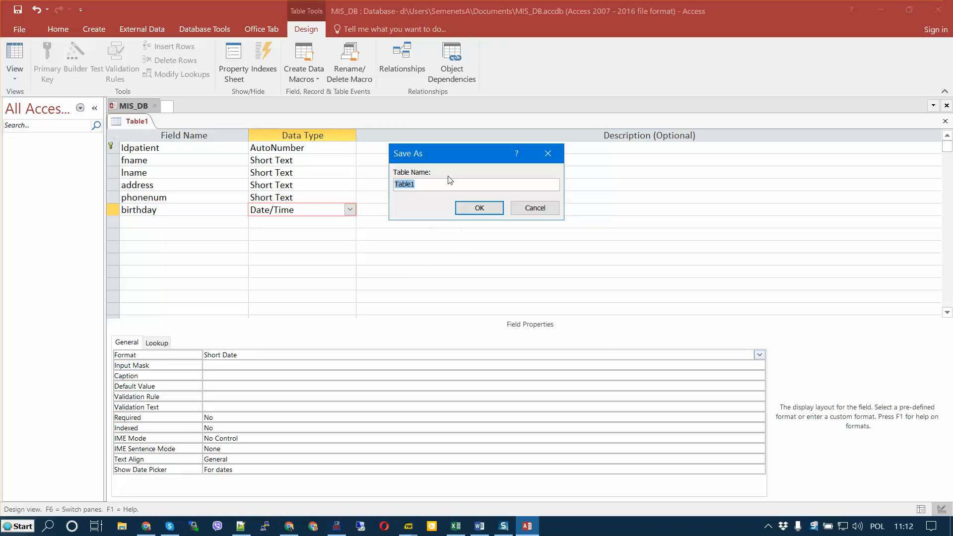
type("Passport")
left_click(484, 209)
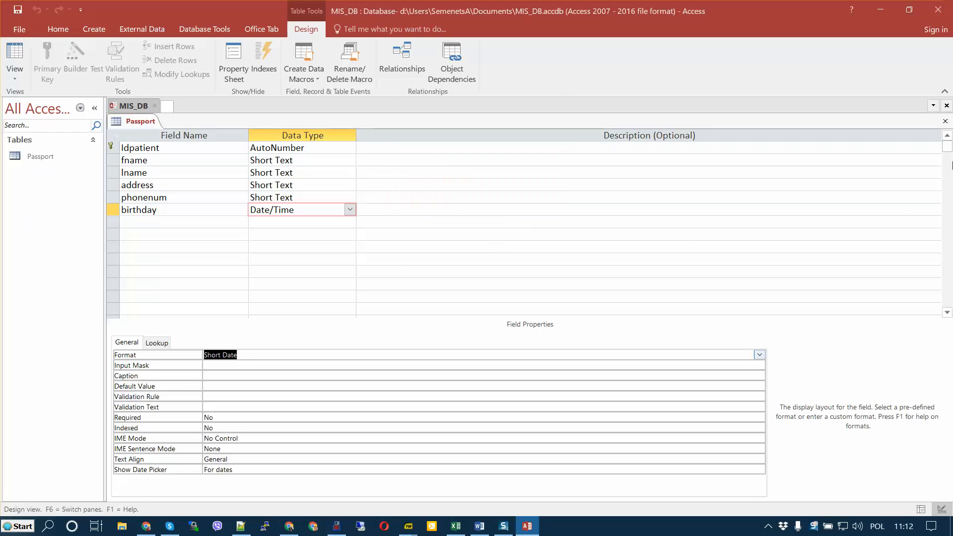
left_click(945, 122)
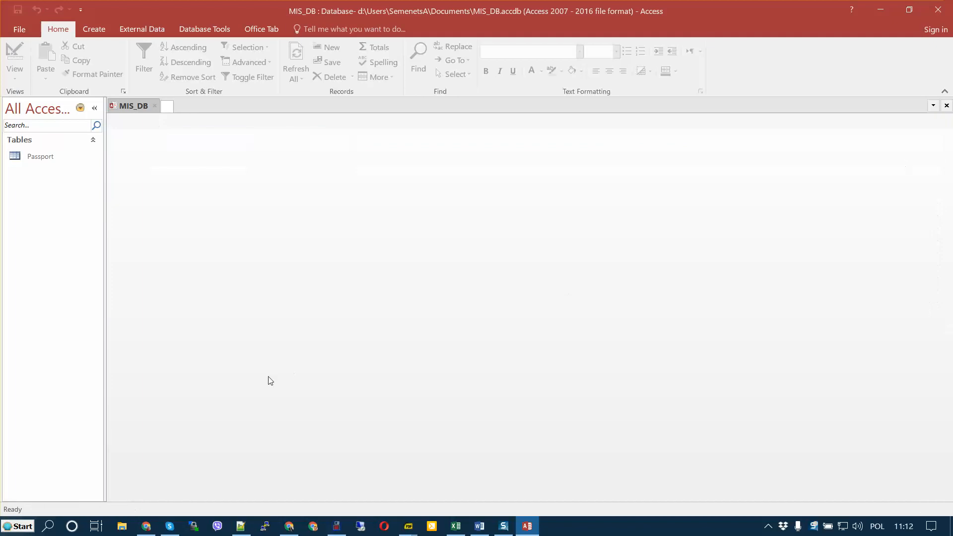
Review the Passport table's structure in Design view and its empty record layout in Datasheet view, closing the table when done
left_click(40, 158)
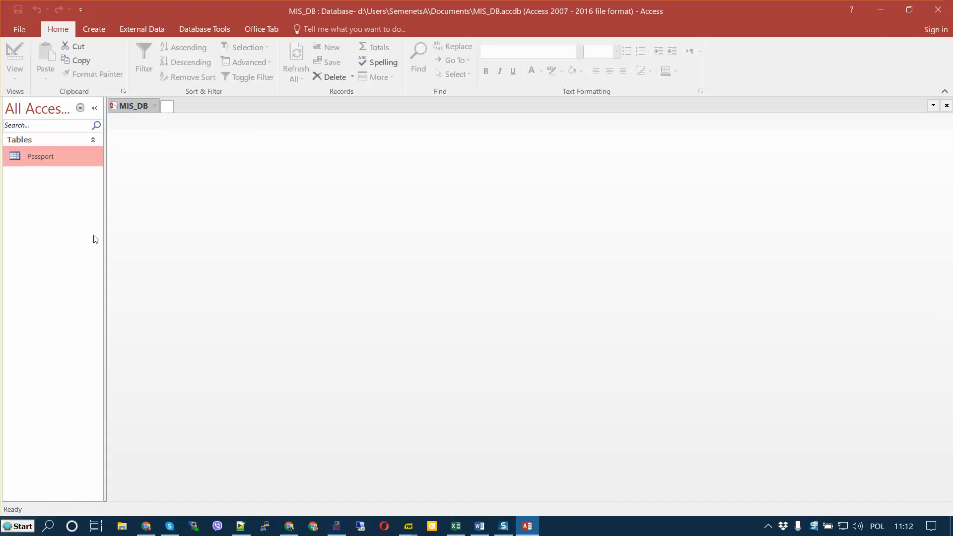
right_click(55, 160)
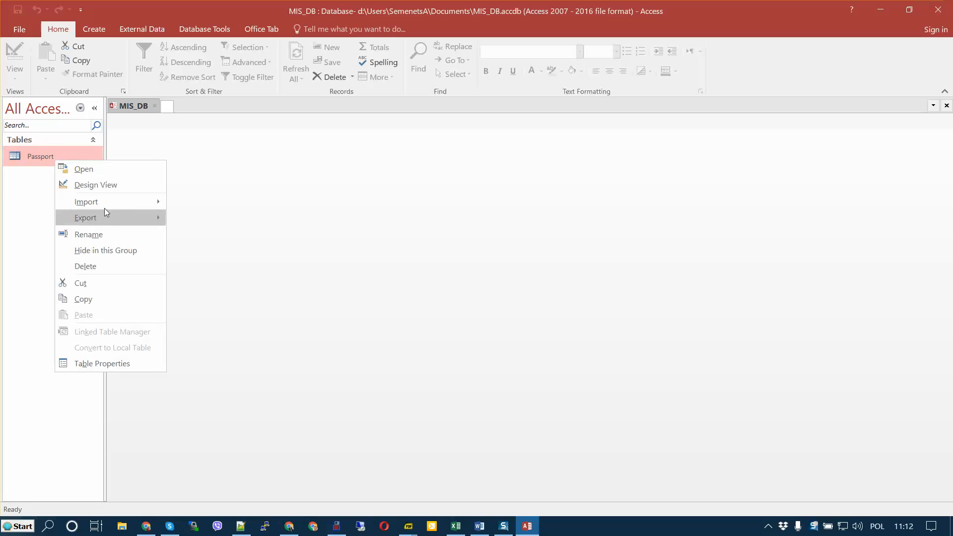
left_click(118, 186)
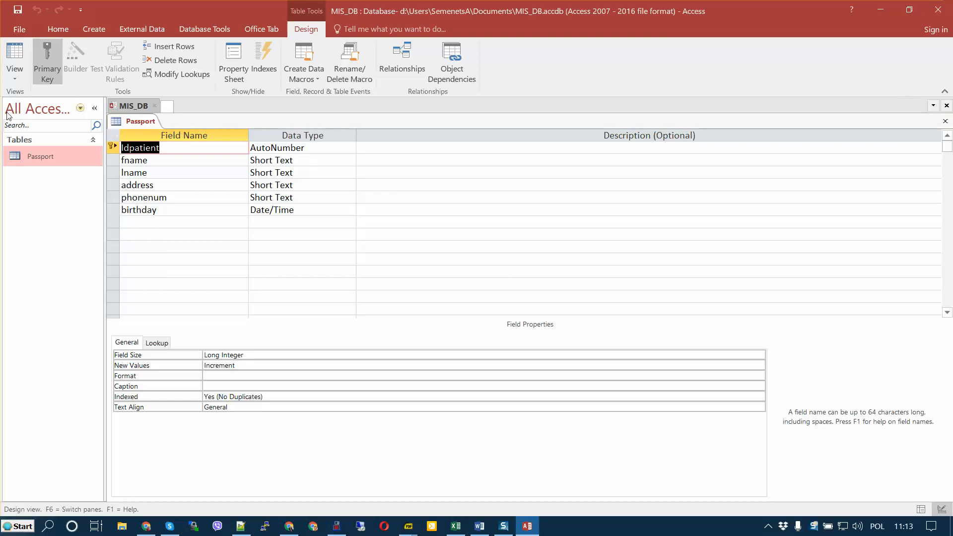
left_click(21, 75)
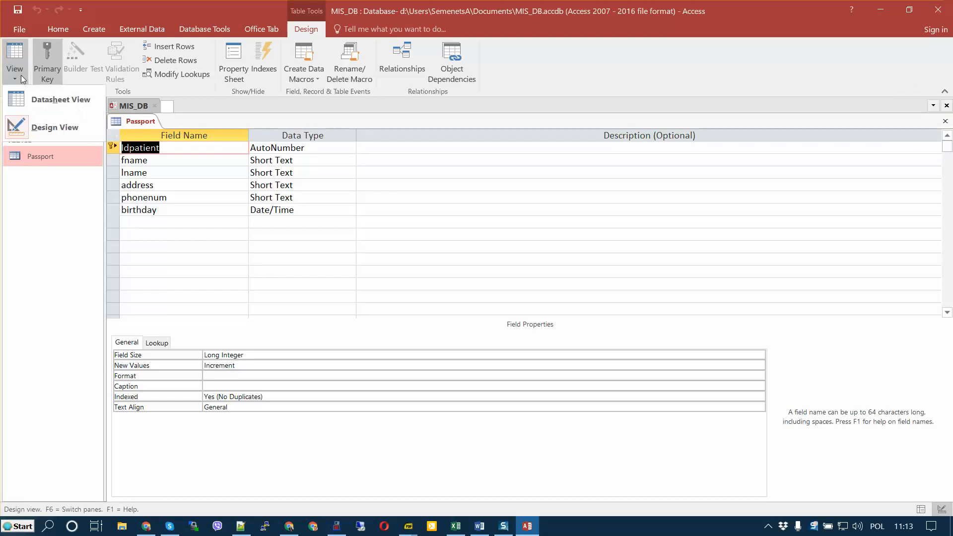
left_click(58, 100)
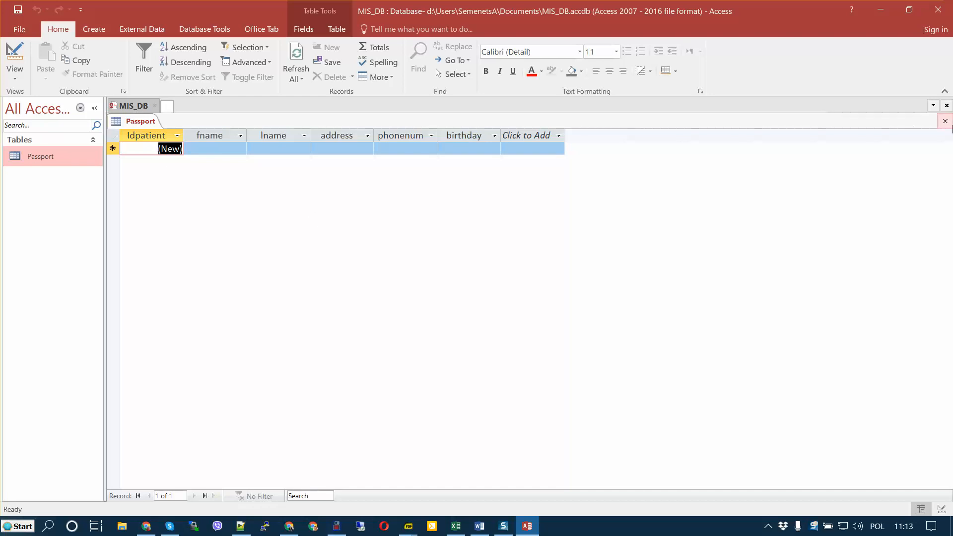
left_click(945, 121)
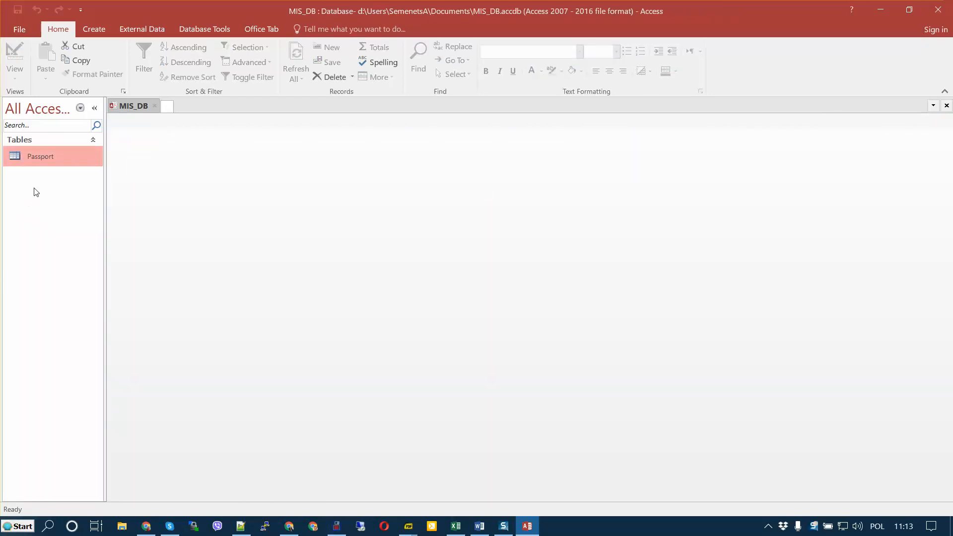
Open the Passport table as a datasheet and alternate between Design view and Datasheet view, finishing in Design view
right_click(44, 163)
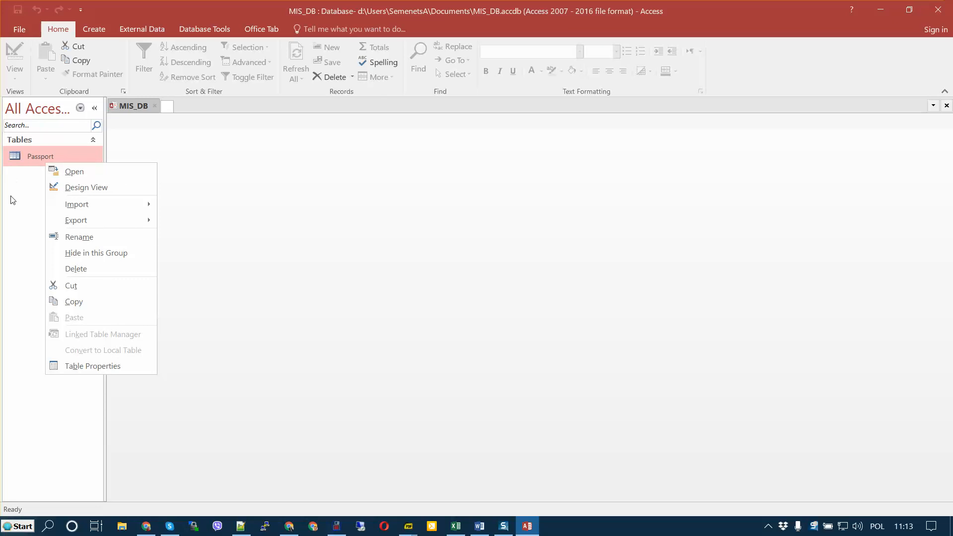
left_click(69, 170)
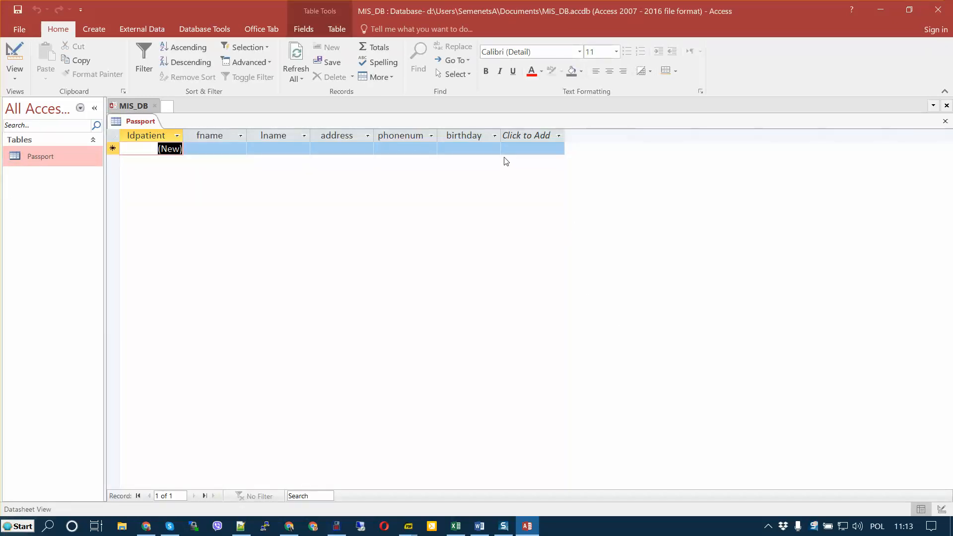
left_click(16, 74)
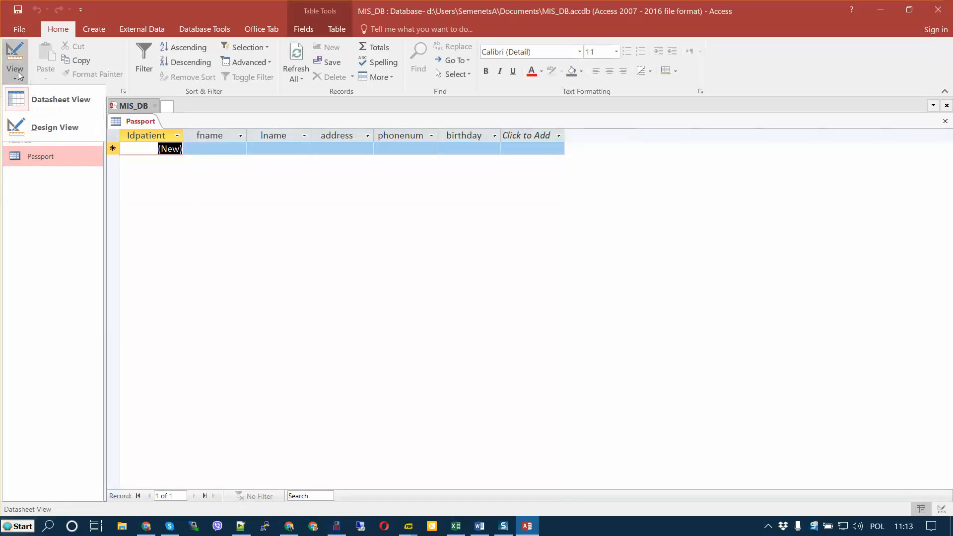
left_click(52, 127)
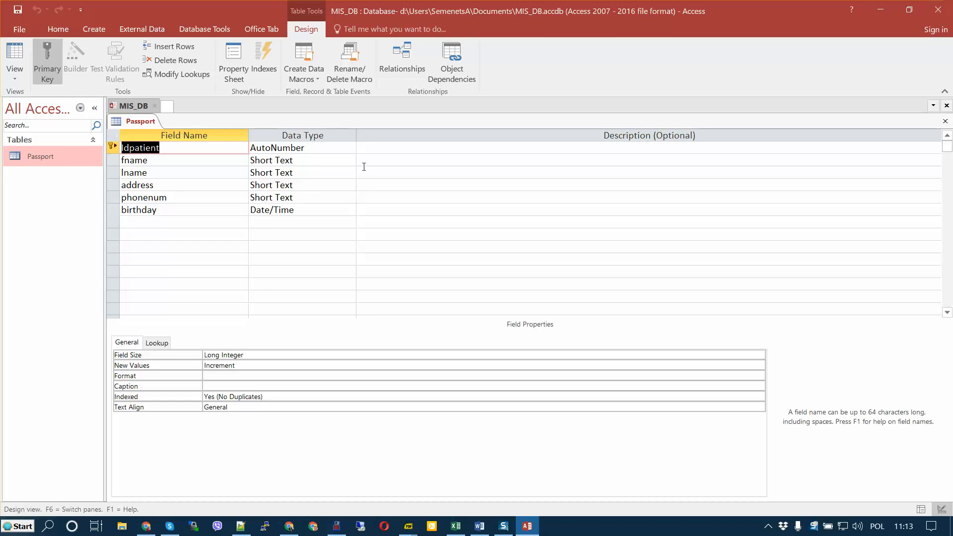
left_click(15, 56)
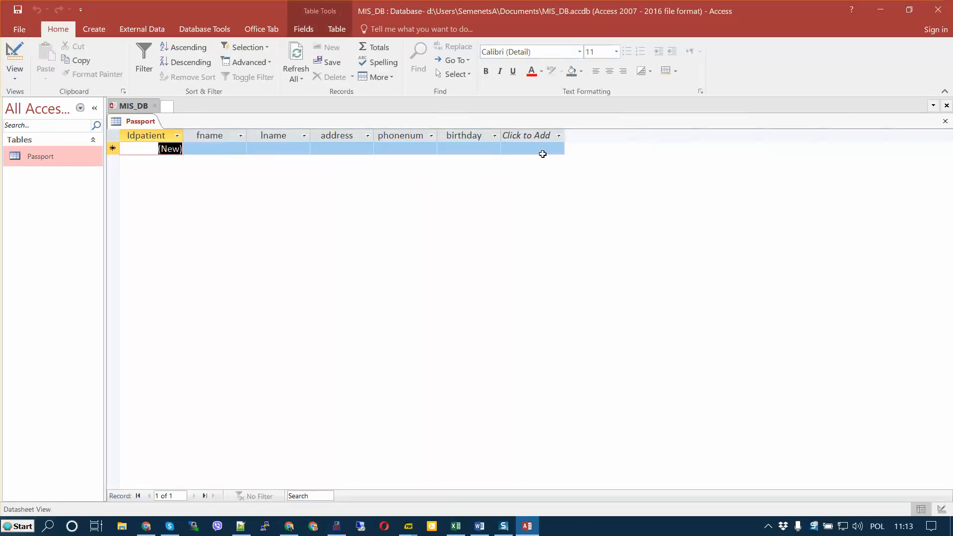
left_click(15, 56)
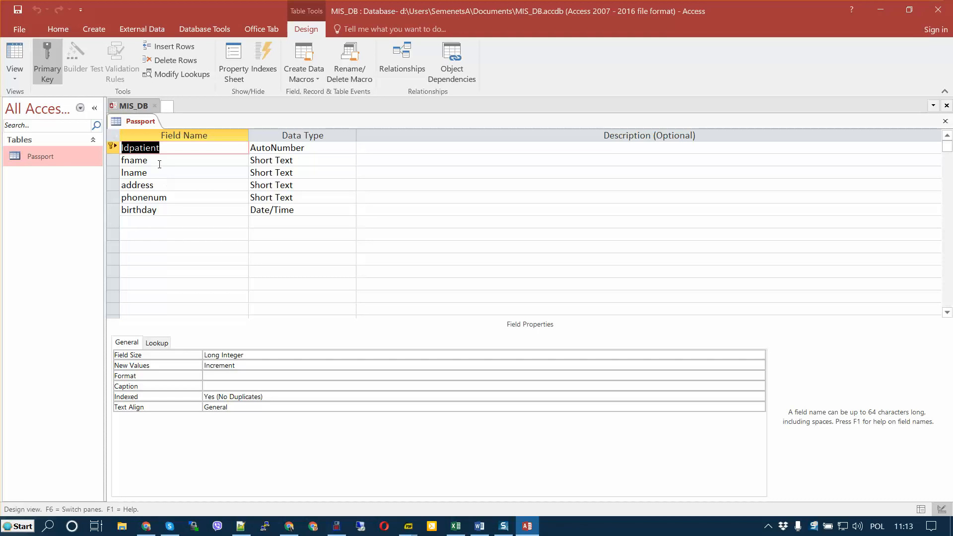
Review the Passport table's field names from Idpatient to birthday and the row holding the primary key
key("Down")
key("Down")
left_click(167, 188)
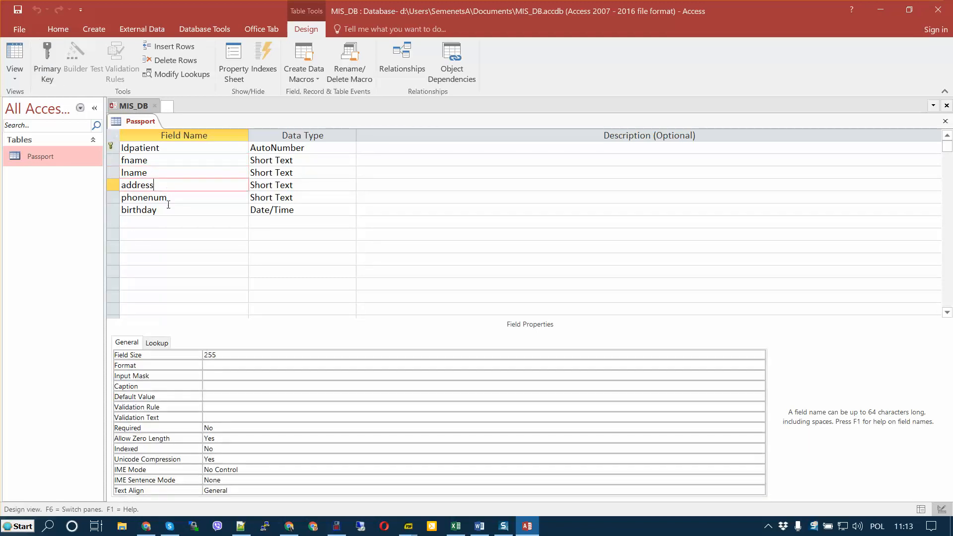
left_click(170, 198)
left_click(172, 210)
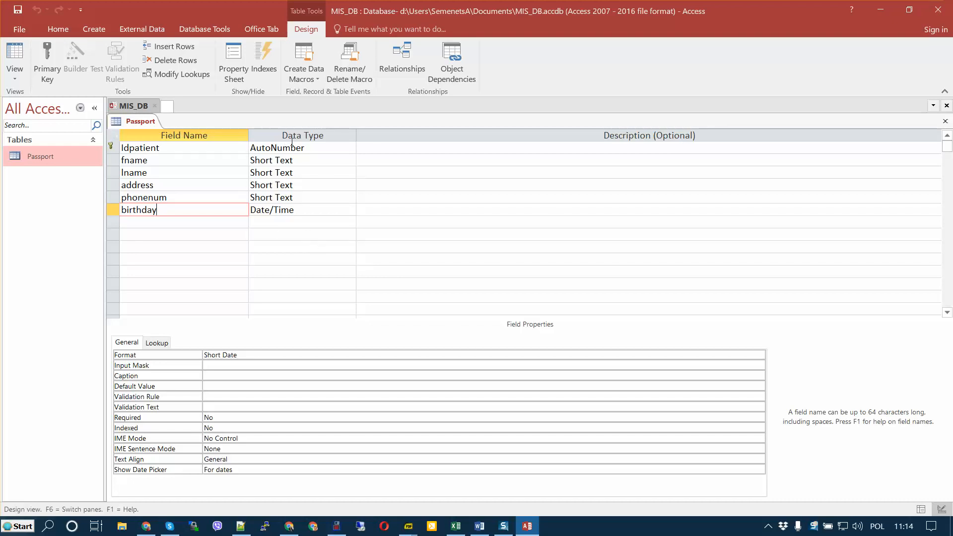
left_click(112, 147)
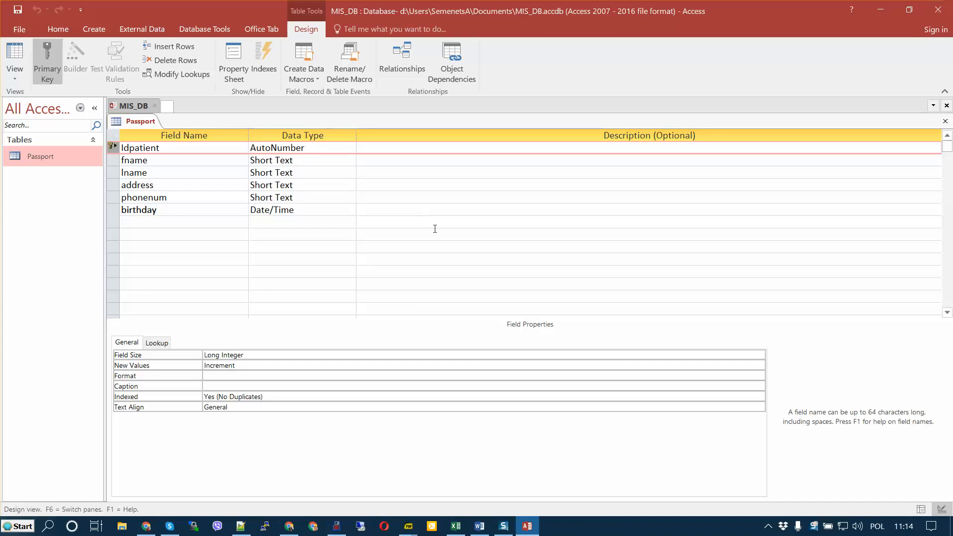
Examine the data type and properties of each Passport field, comparing Idpatient, the Short Text fields and birthday
left_click(309, 159)
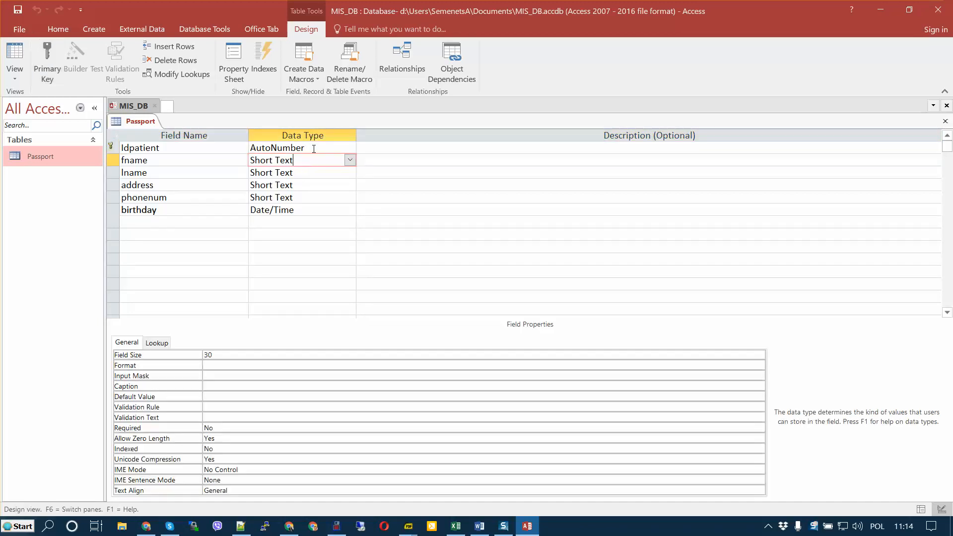
left_click(313, 149)
left_click(304, 173)
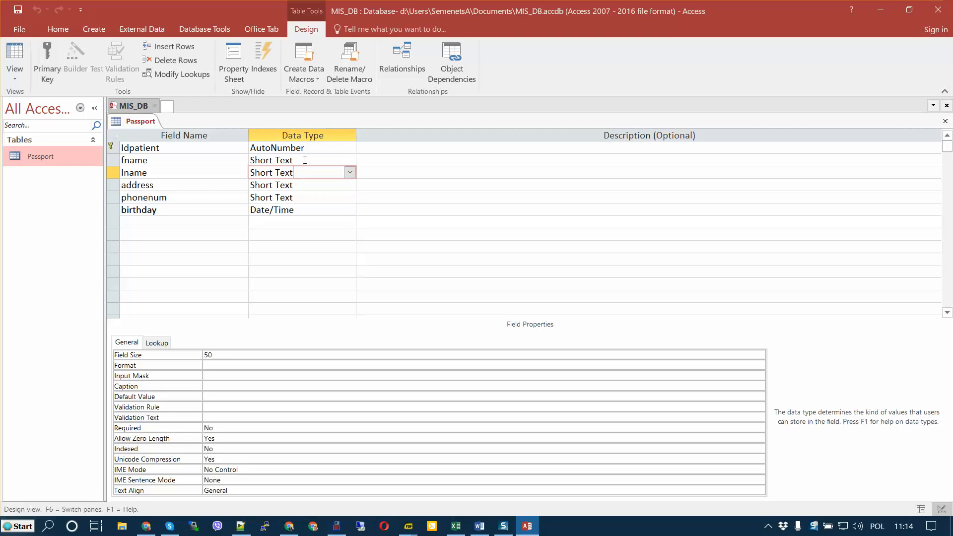
left_click(304, 159)
left_click(301, 185)
left_click(298, 197)
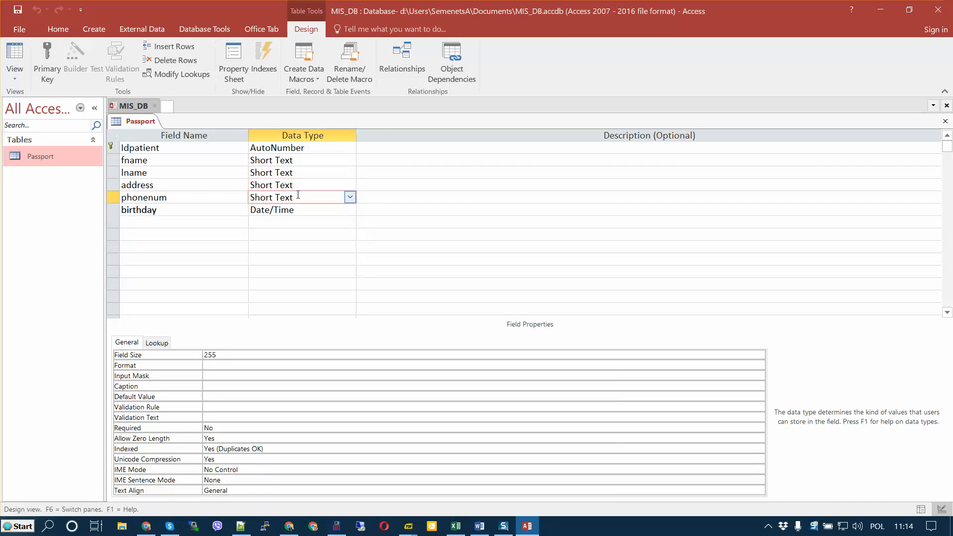
left_click(299, 185)
left_click(300, 172)
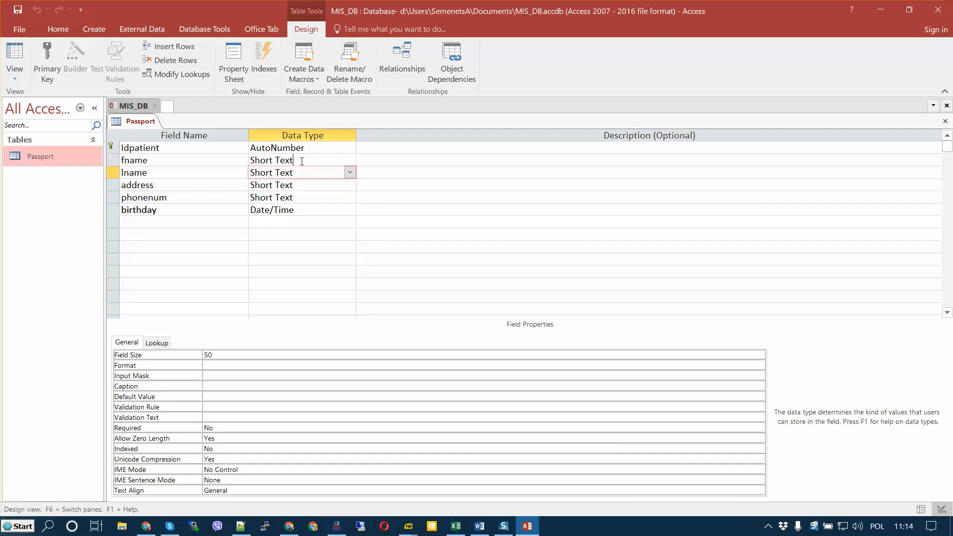
left_click(302, 161)
left_click(300, 185)
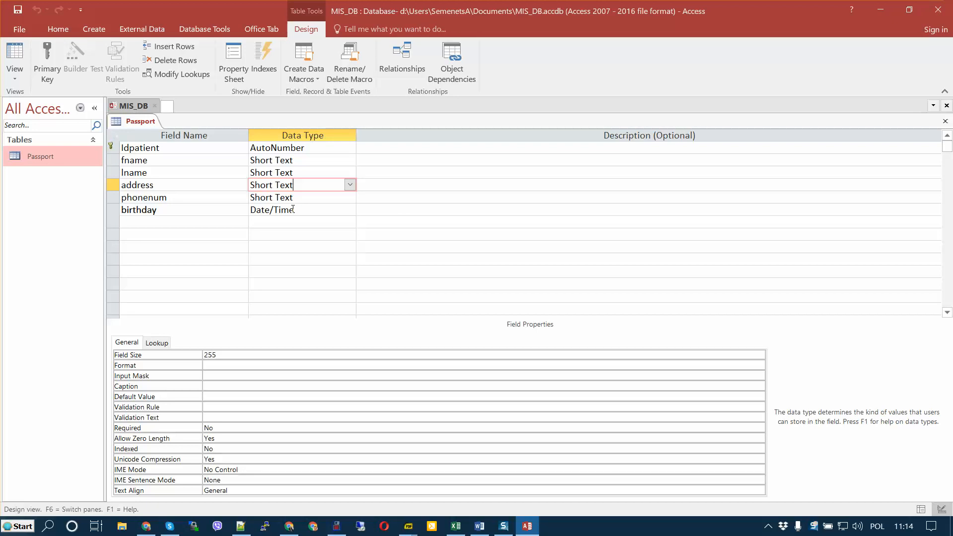
left_click(308, 207)
left_click(304, 198)
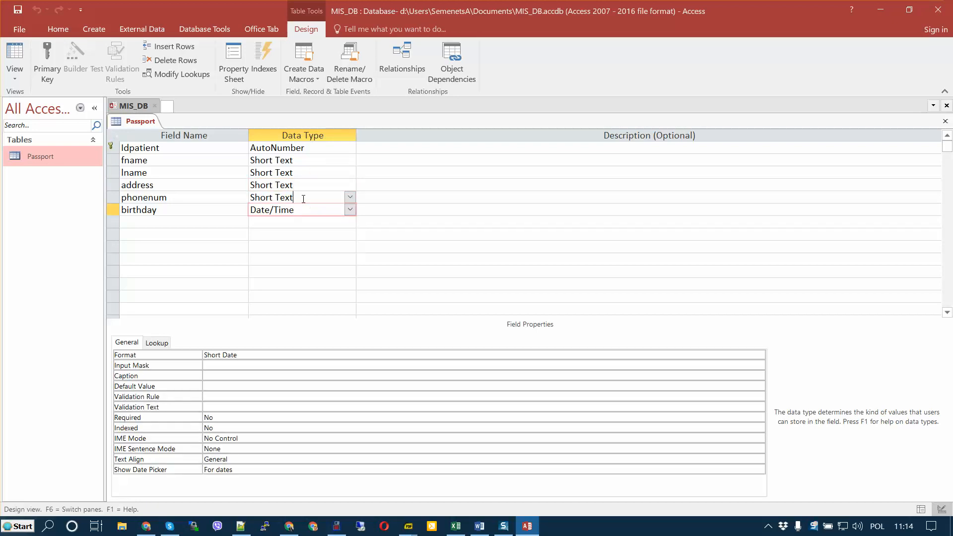
left_click(308, 221)
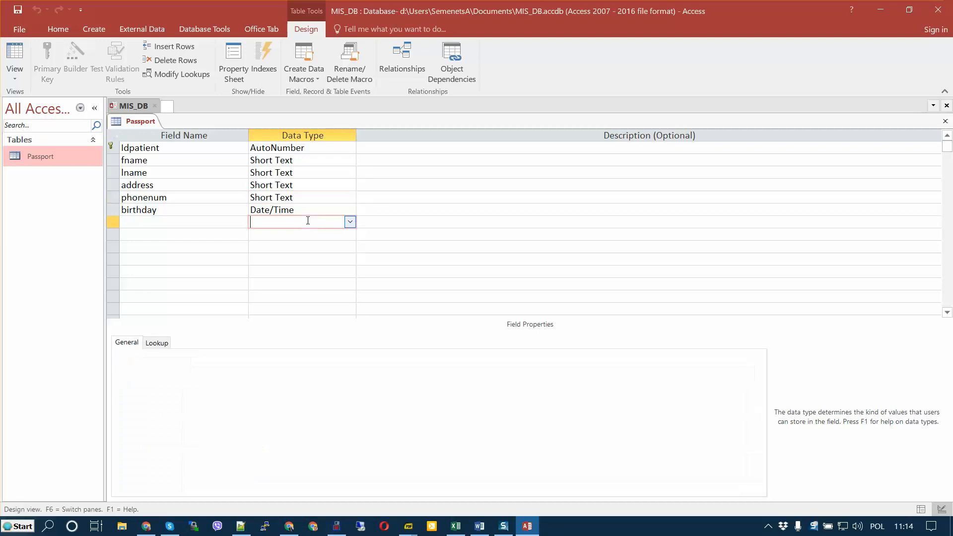
Remove the primary key from Idpatient and set its data type to Number, saving the Passport table on closing
left_click(312, 149)
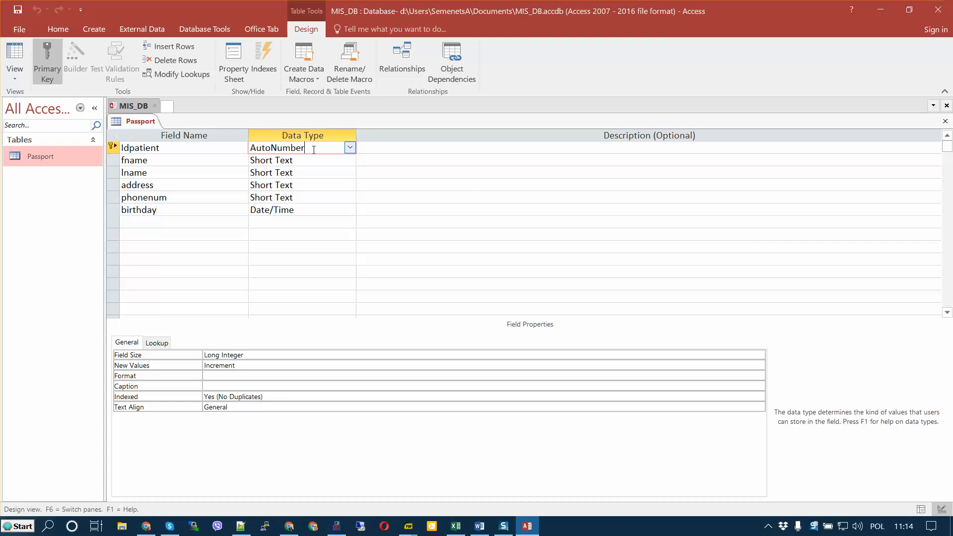
left_click(349, 150)
left_click(349, 151)
left_click(40, 61)
left_click(349, 151)
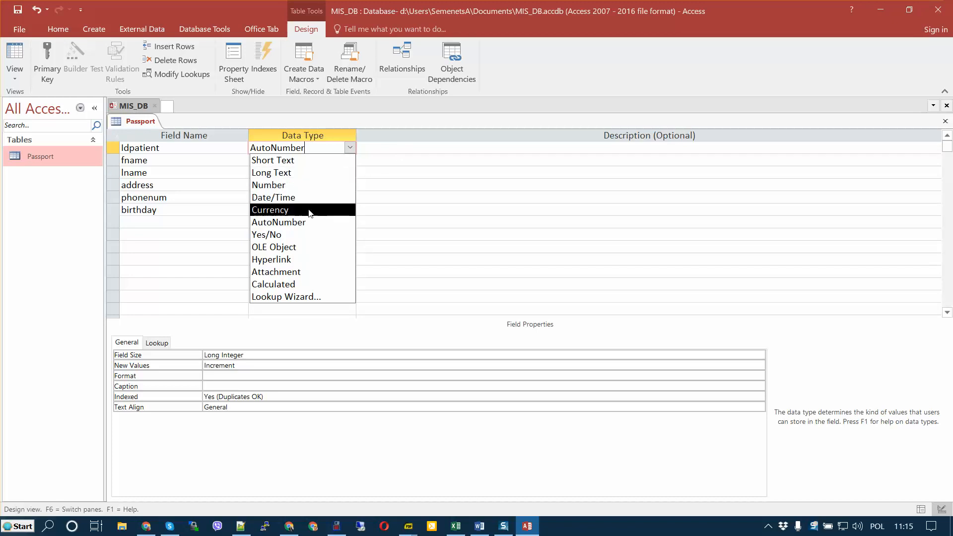
left_click(313, 190)
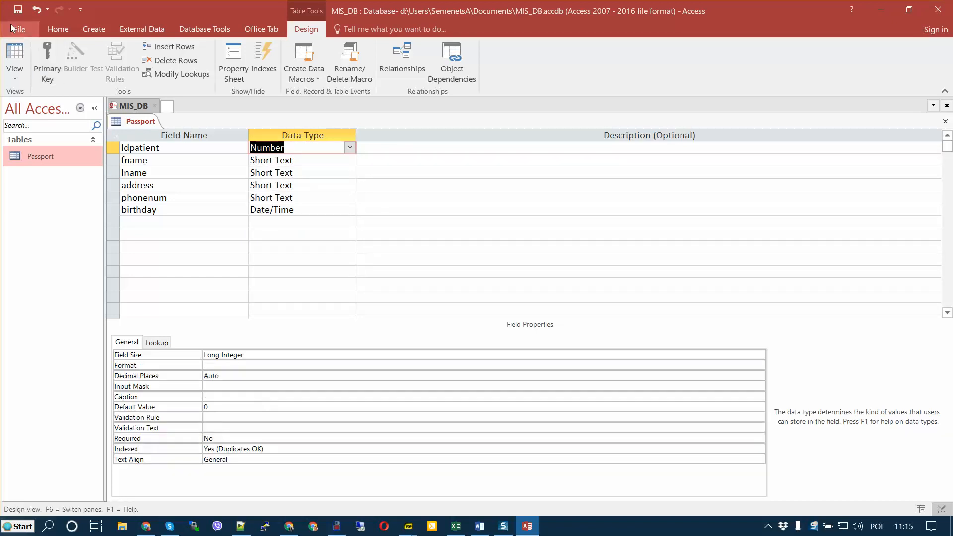
left_click(945, 121)
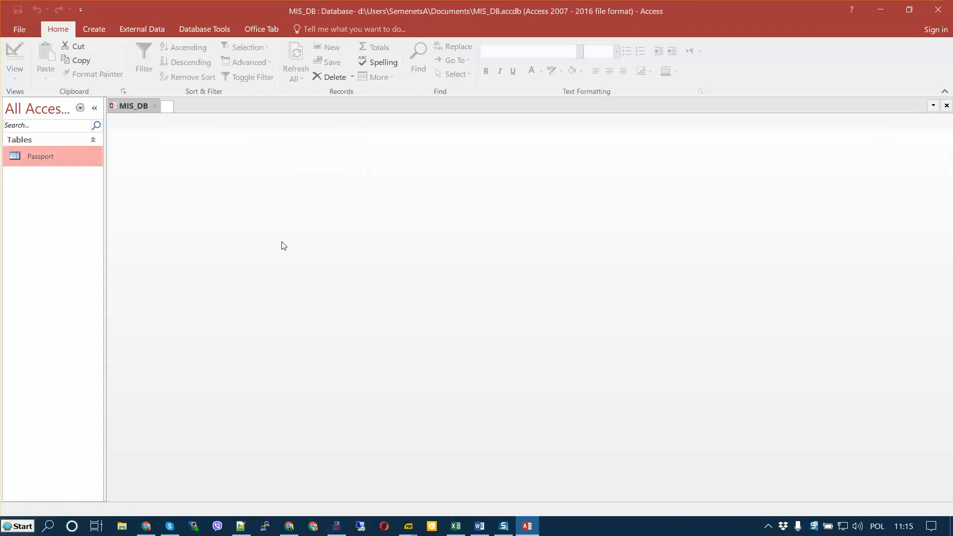
Reopen the Passport table in Design view, make Idpatient an AutoNumber primary key again, and save and close the table
right_click(66, 163)
left_click(96, 189)
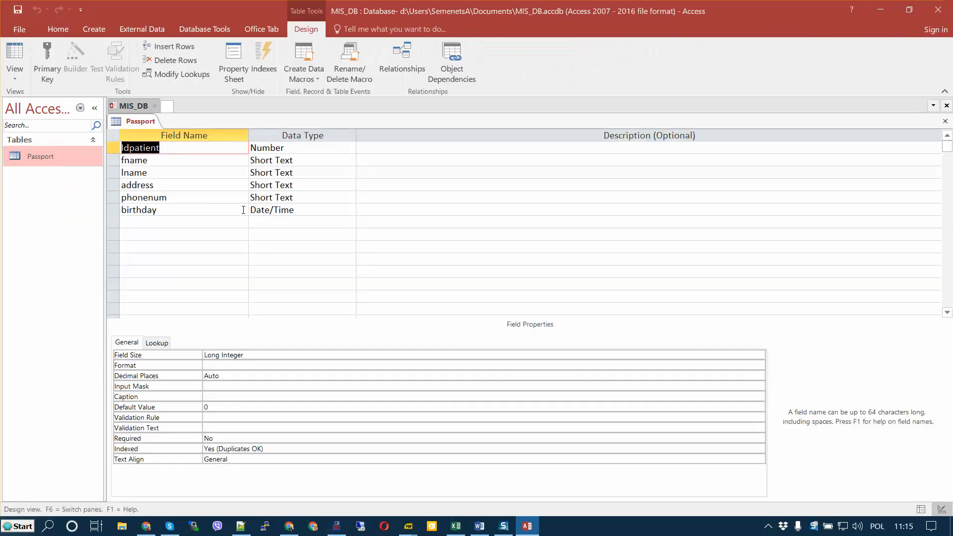
left_click(328, 149)
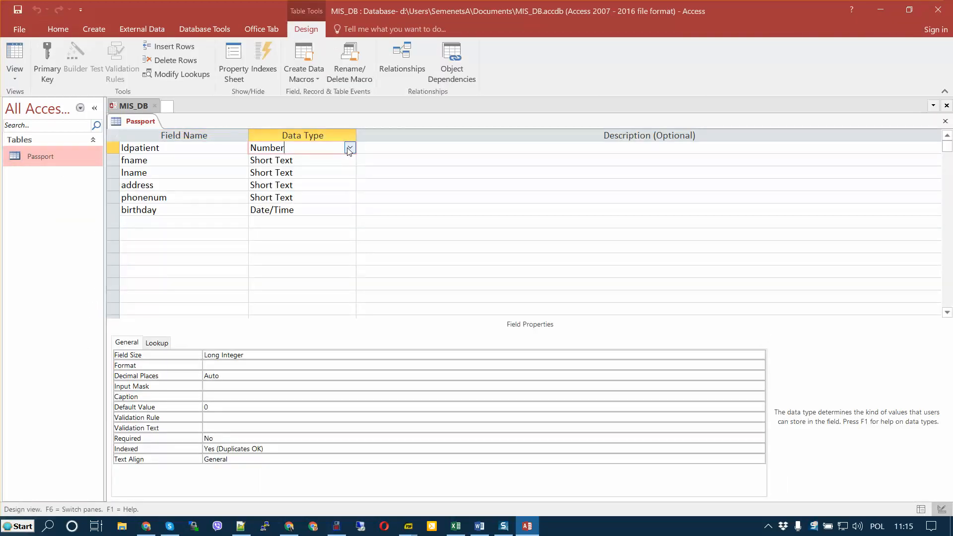
left_click(349, 149)
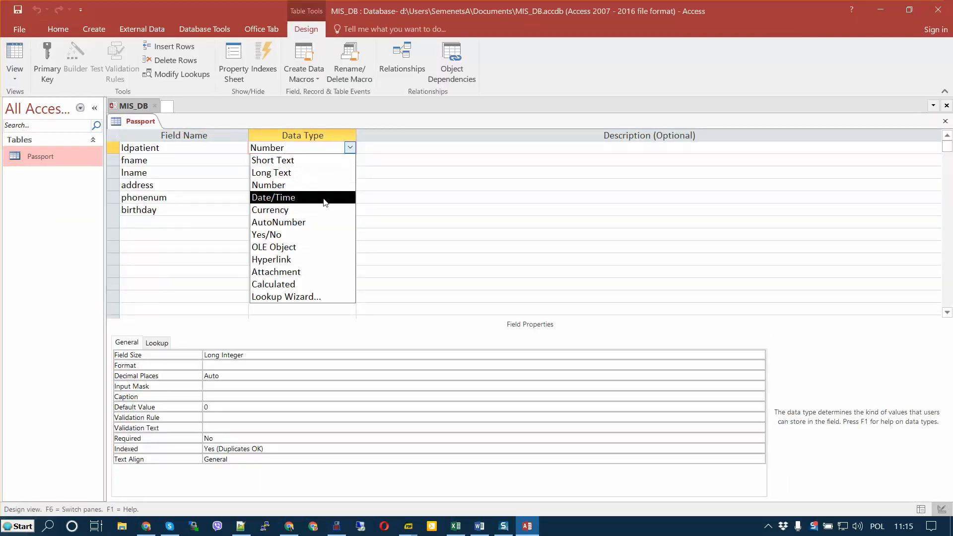
left_click(309, 226)
left_click(44, 64)
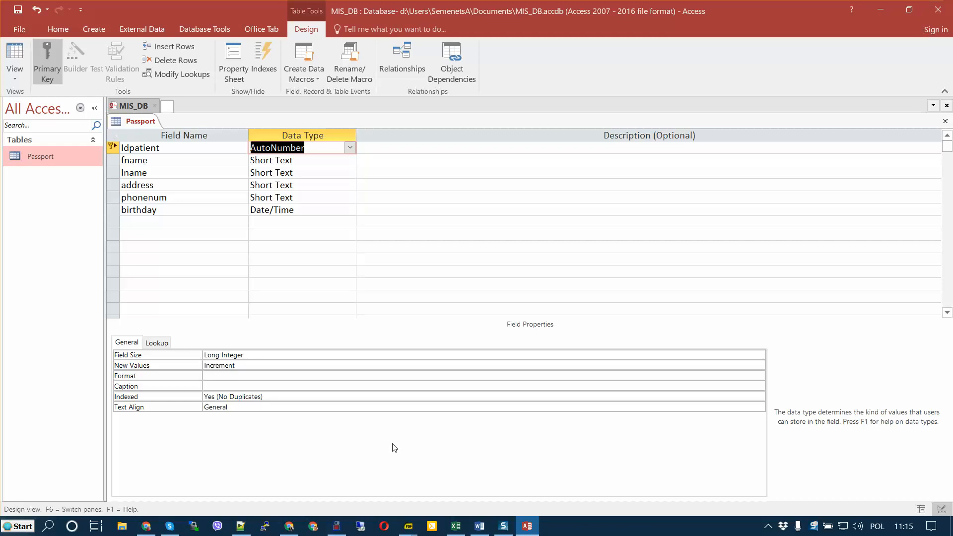
key("ctrl+s")
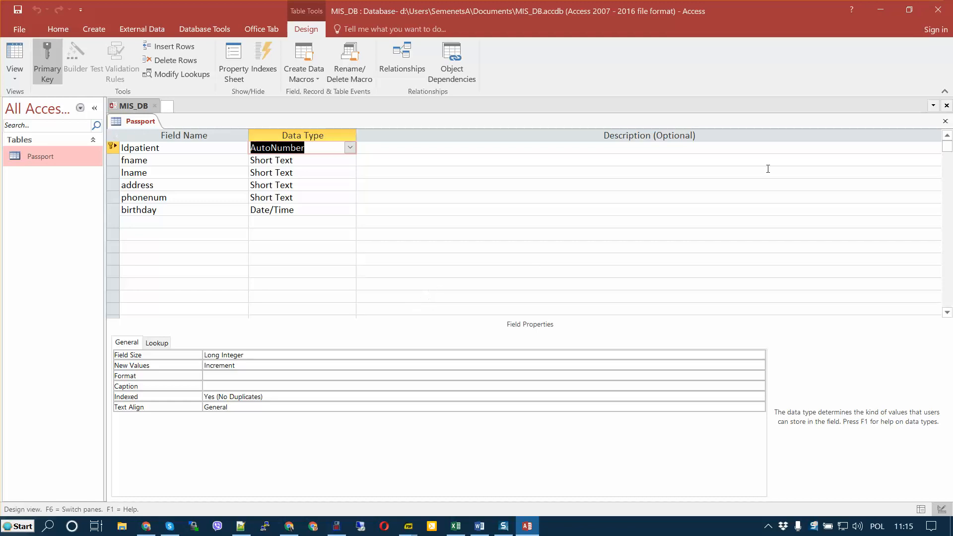
left_click(947, 124)
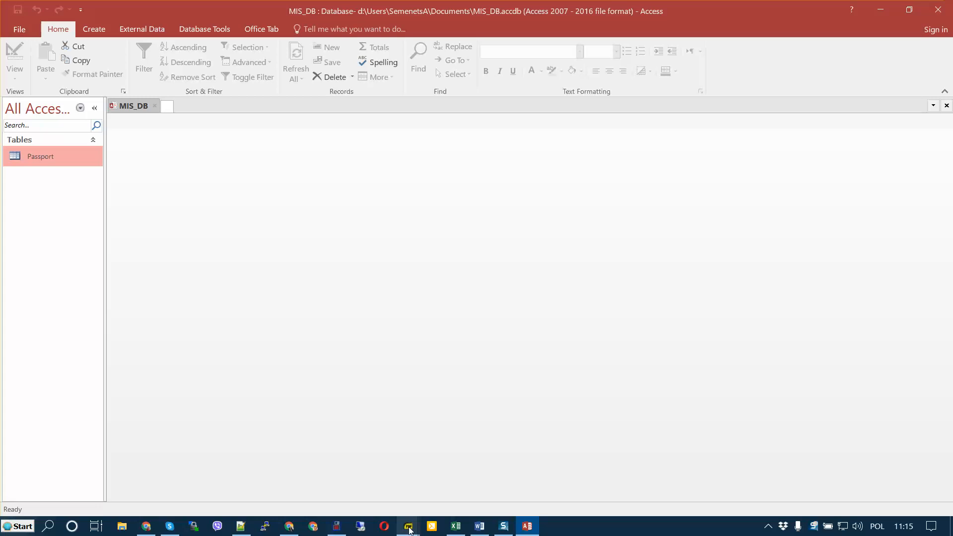
Switch to the DatabaseDevelopmentBasics-2019 PDF in SumatraPDF and consult the table-creation instructions
mouse_move(410, 531)
left_click(552, 474)
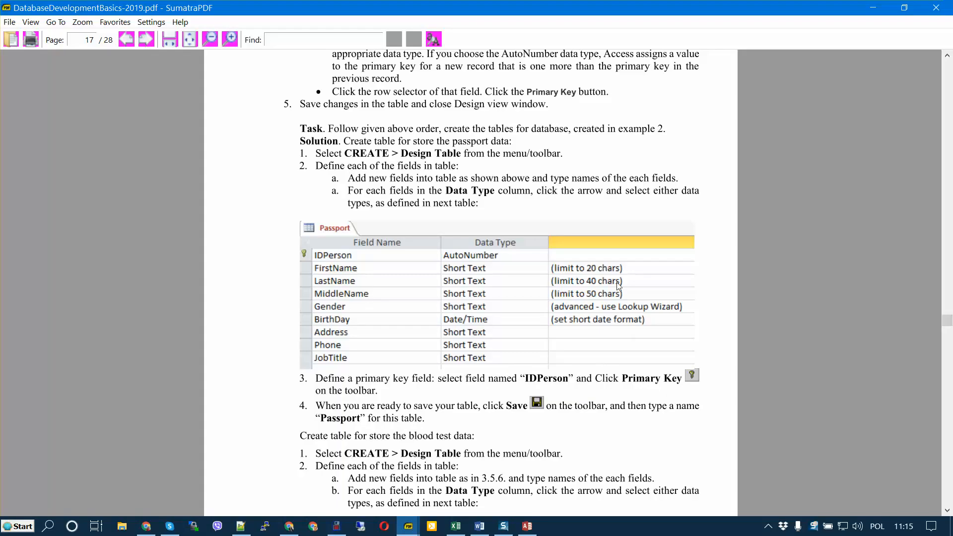
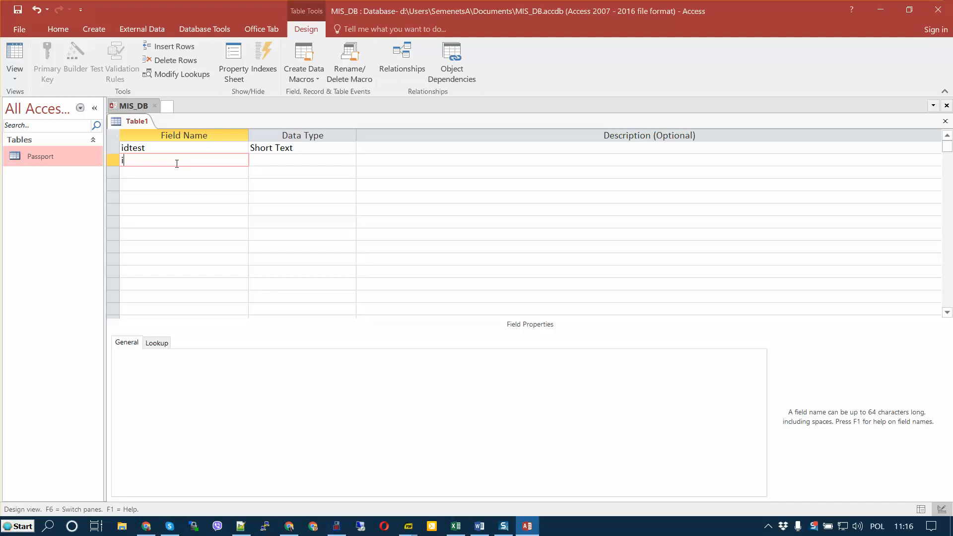
Add the fields idpatient, testdate, haemoglobin and eritricite below idtest in the new table
type("tient")
key("Down")
type("testd")
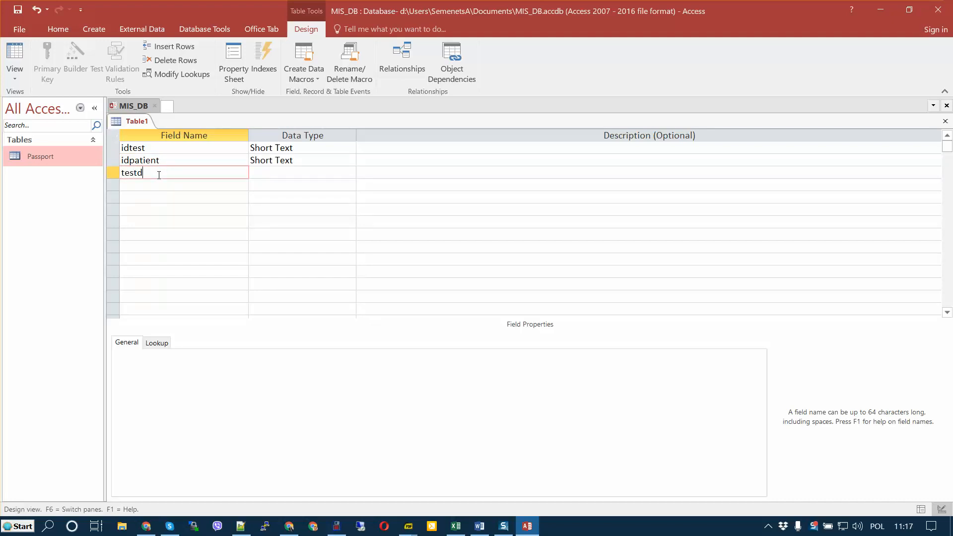
type("ate")
left_click(144, 190)
type("haemoglo")
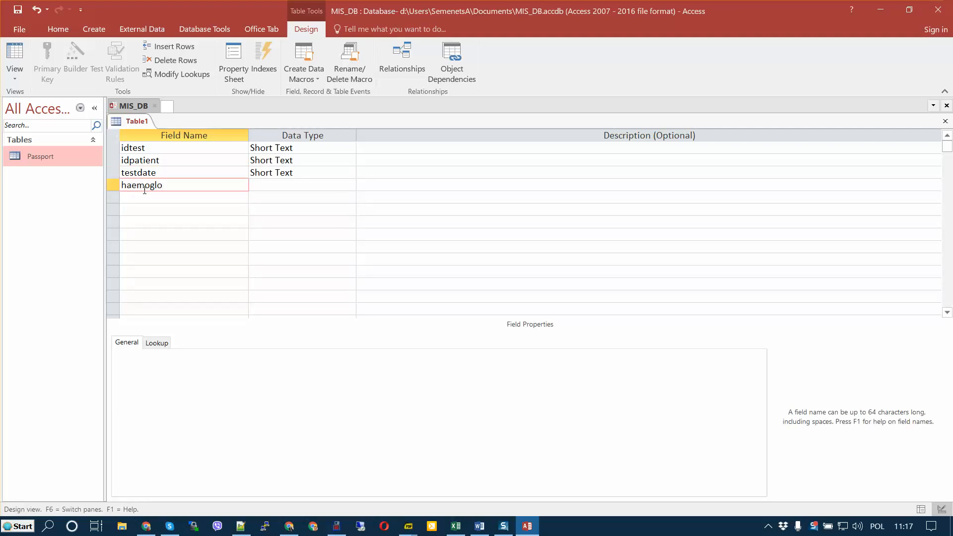
type("bin")
key("Down")
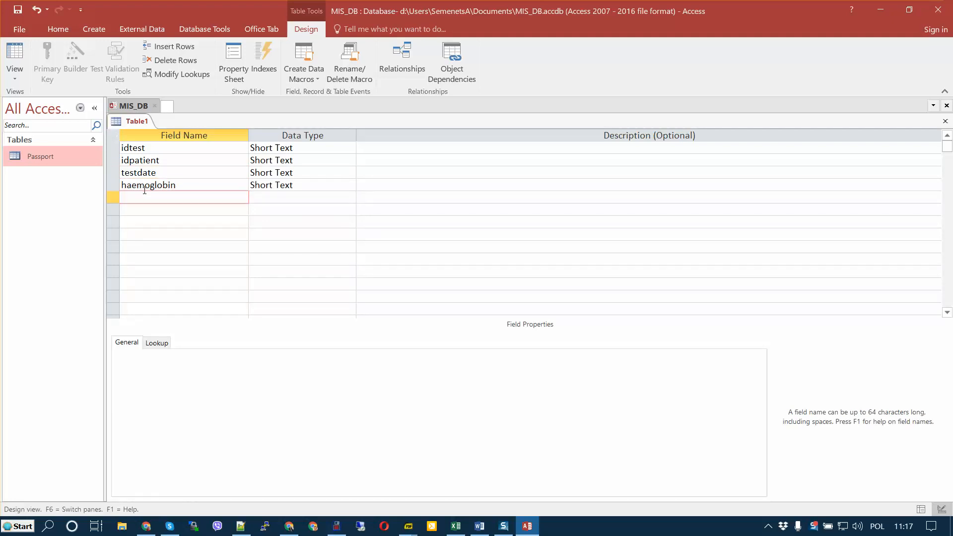
type("eritricite")
left_click(263, 195)
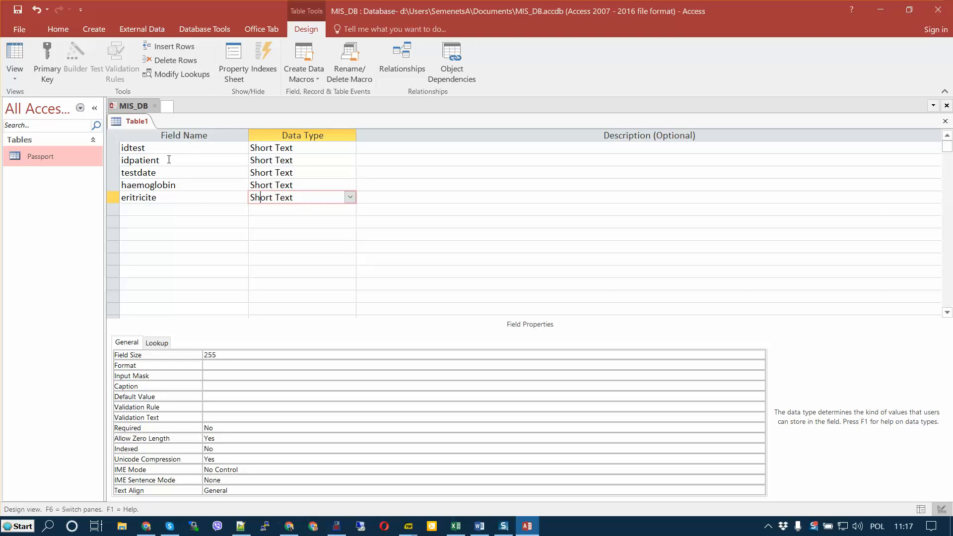
Set the idtest field's data type to AutoNumber and make it the primary key
left_click(322, 146)
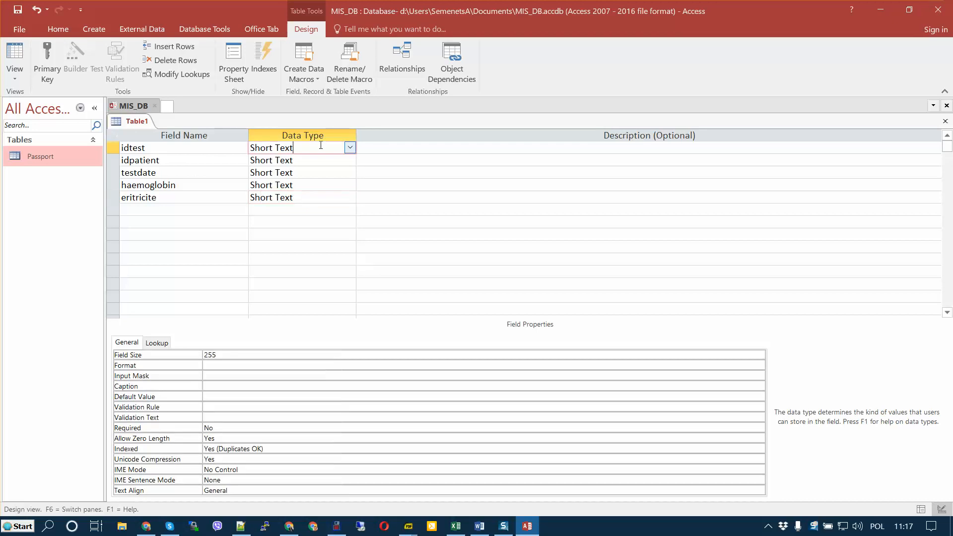
left_click(350, 147)
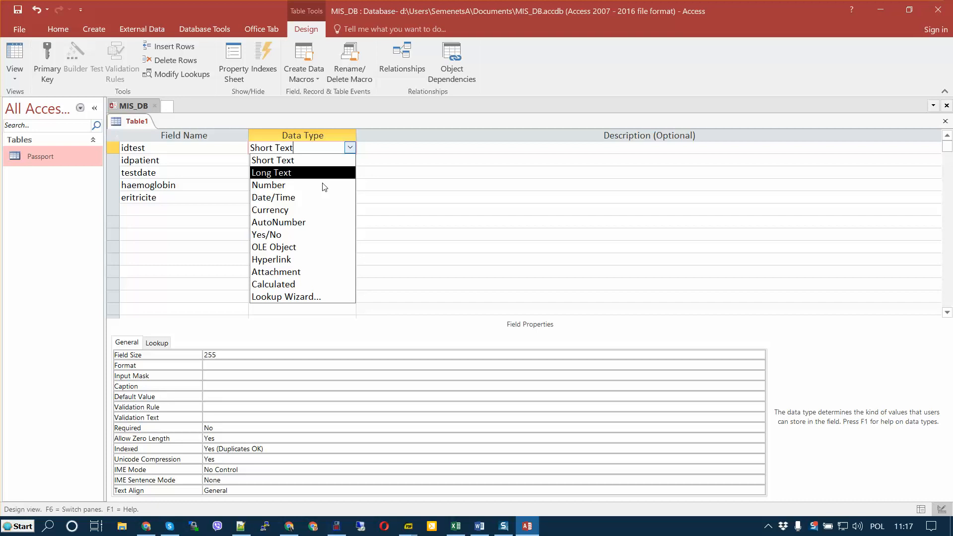
left_click(297, 223)
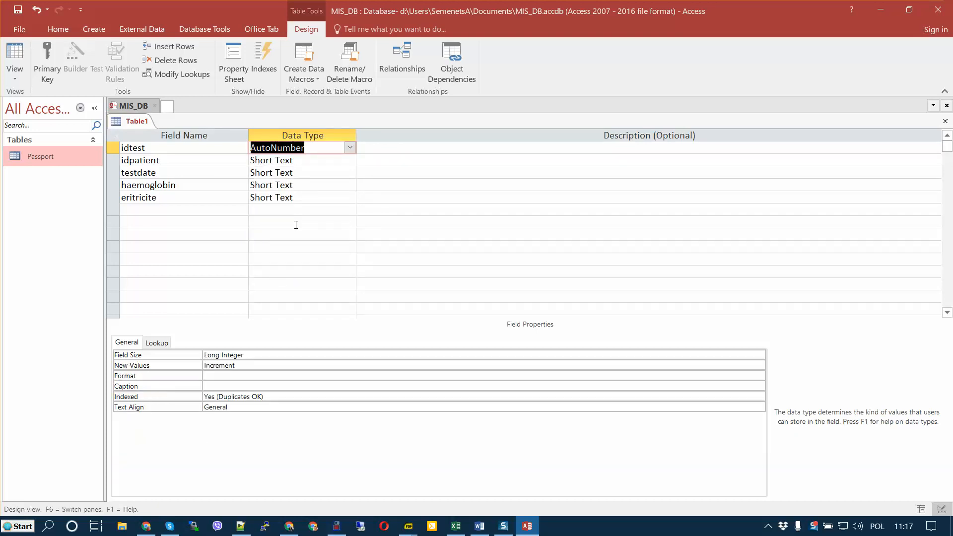
left_click(48, 47)
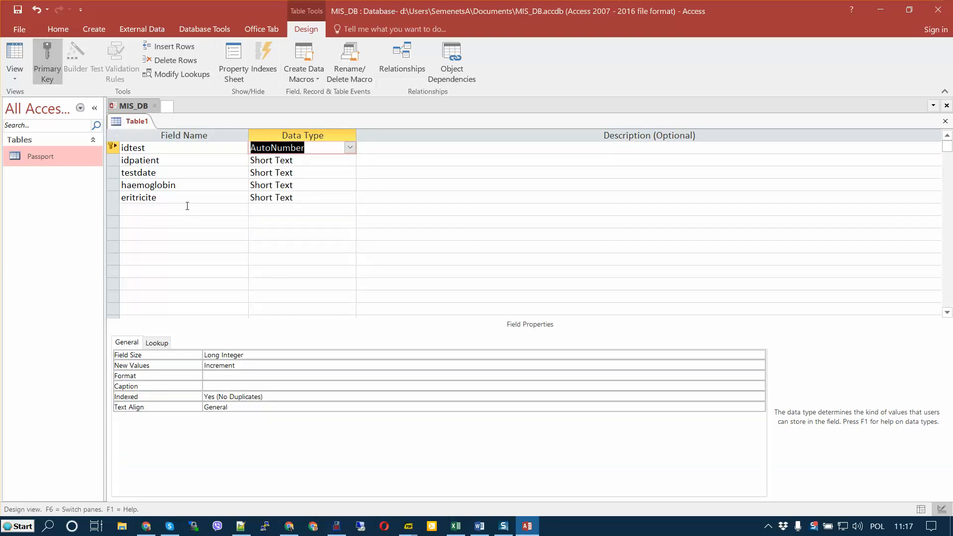
Set the idpatient field's data type to Number and review its Indexed property
left_click(169, 160)
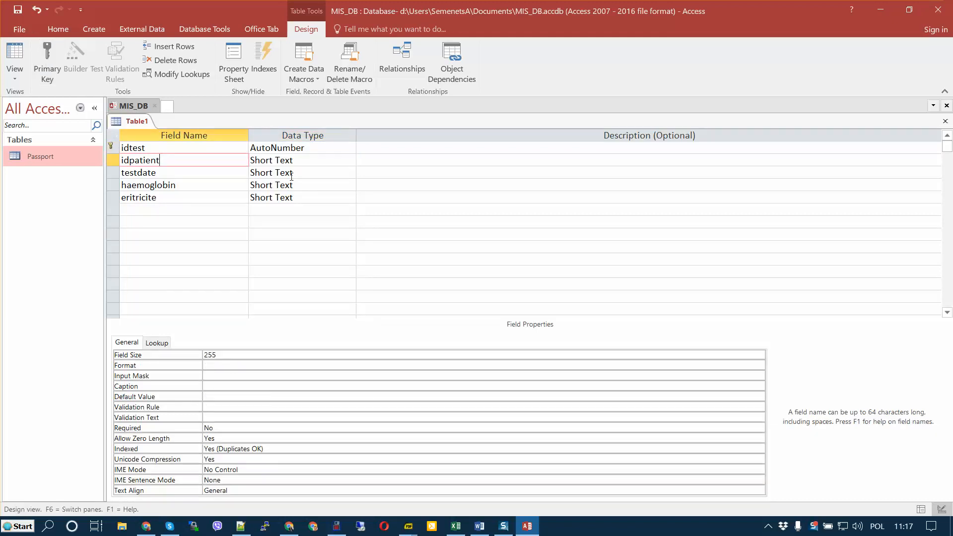
left_click(309, 158)
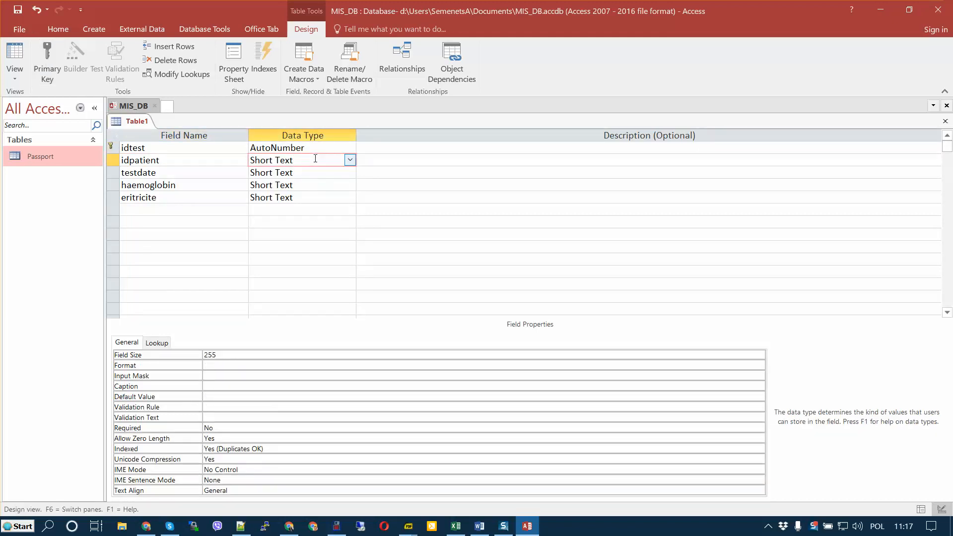
left_click(350, 160)
left_click(350, 160)
left_click(350, 160)
left_click(350, 159)
left_click(351, 161)
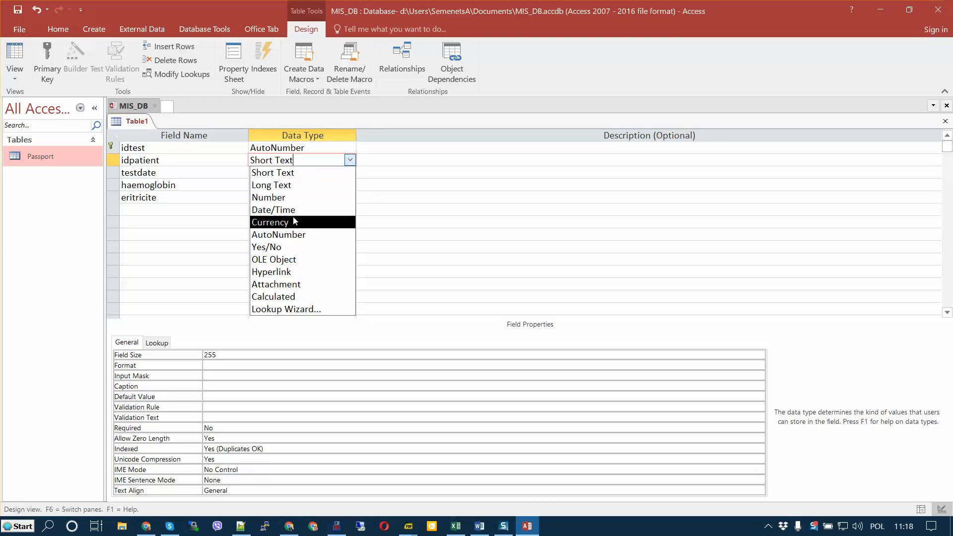
left_click(295, 199)
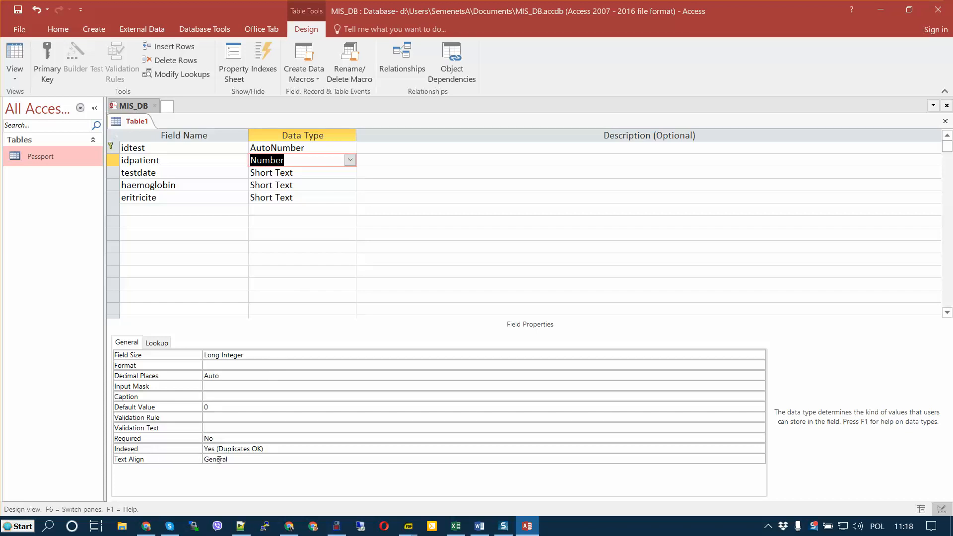
left_click(274, 451)
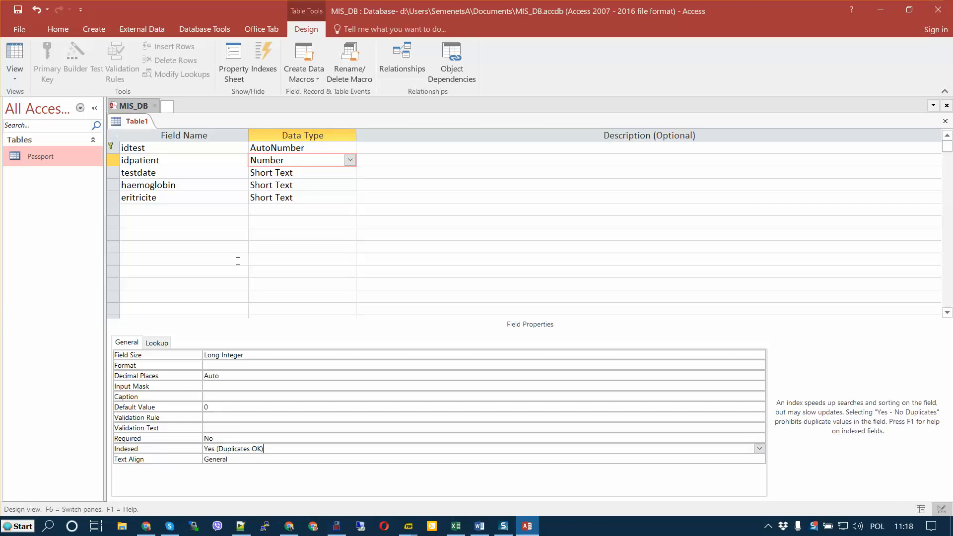
Set the testdate field's data type to Date/Time and its format to Short Date
left_click(297, 174)
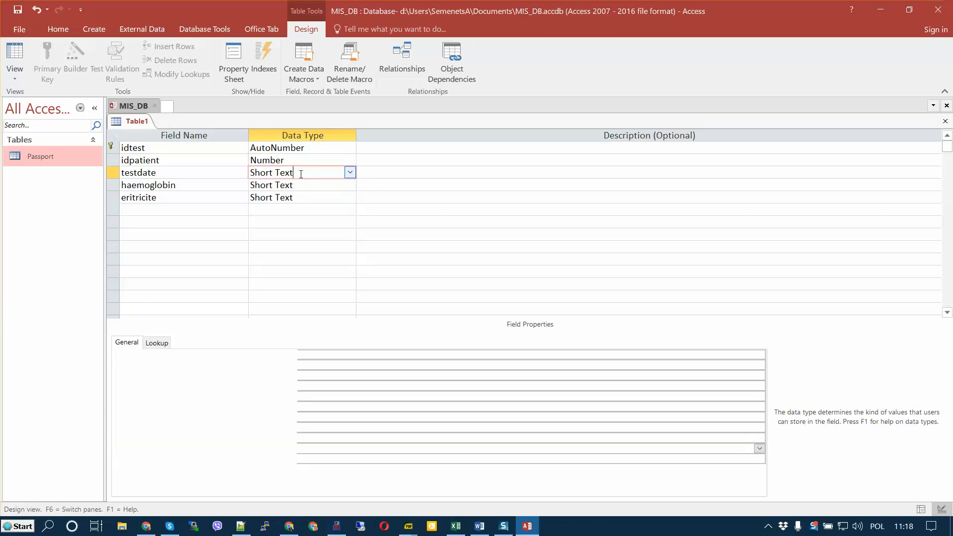
left_click(350, 174)
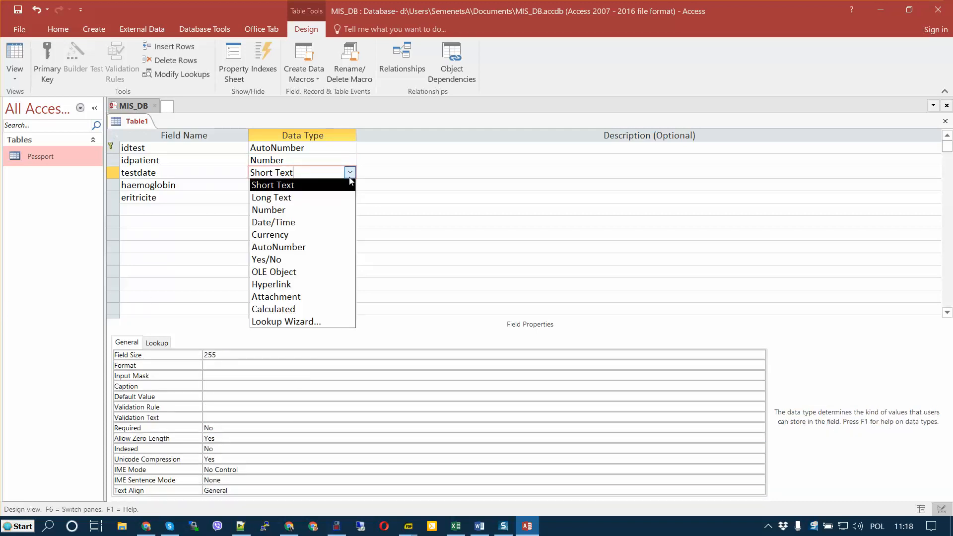
left_click(316, 227)
left_click(308, 185)
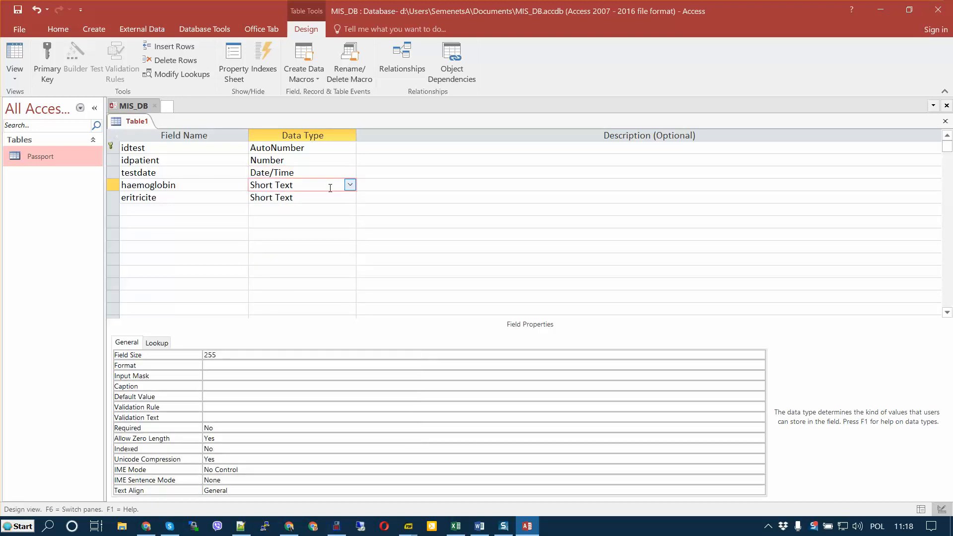
left_click(318, 172)
left_click(251, 355)
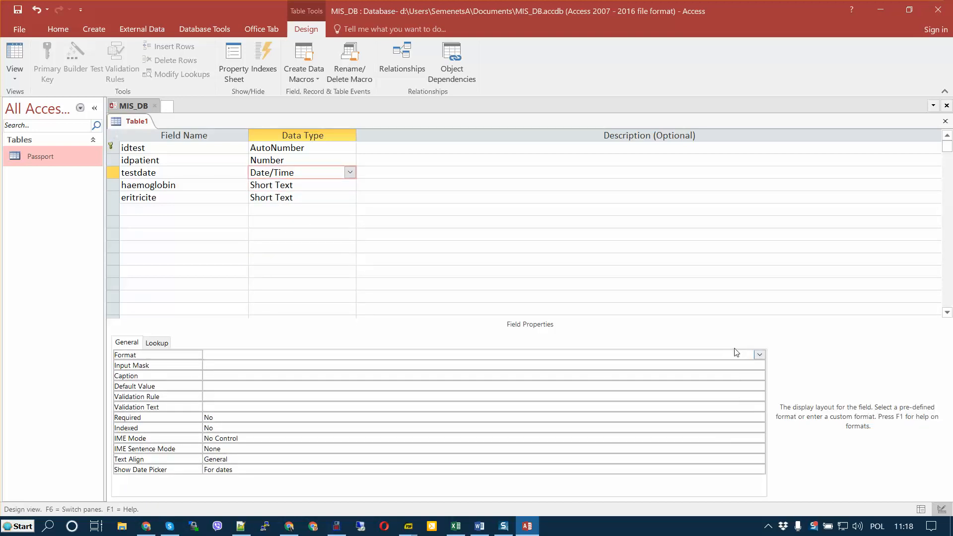
left_click(760, 355)
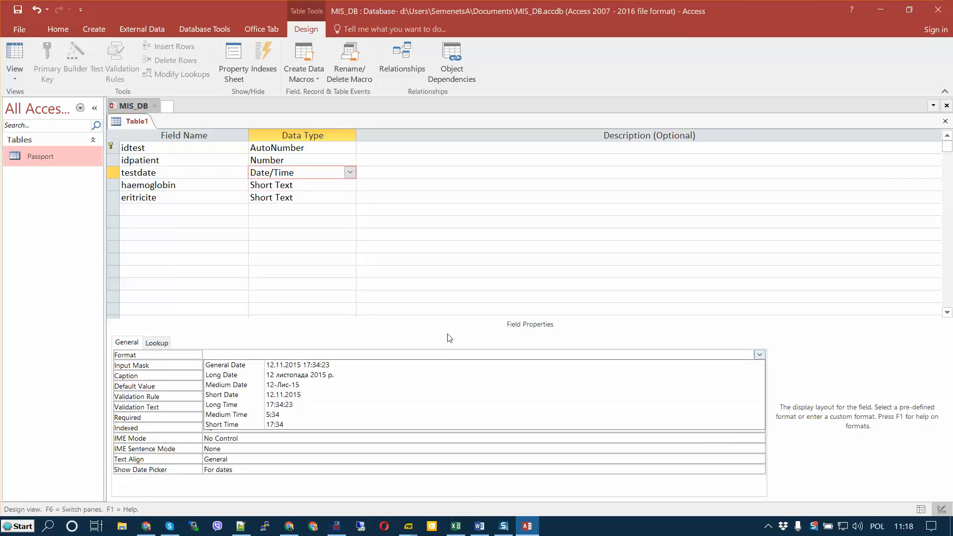
left_click(314, 396)
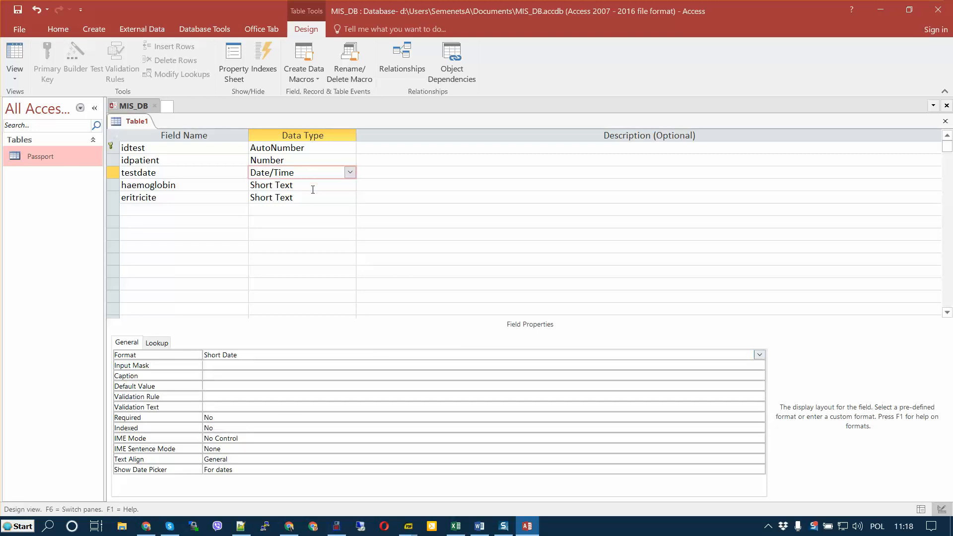
Set the data type of both the haemoglobin and eritricite fields to Number
left_click(313, 187)
left_click(351, 186)
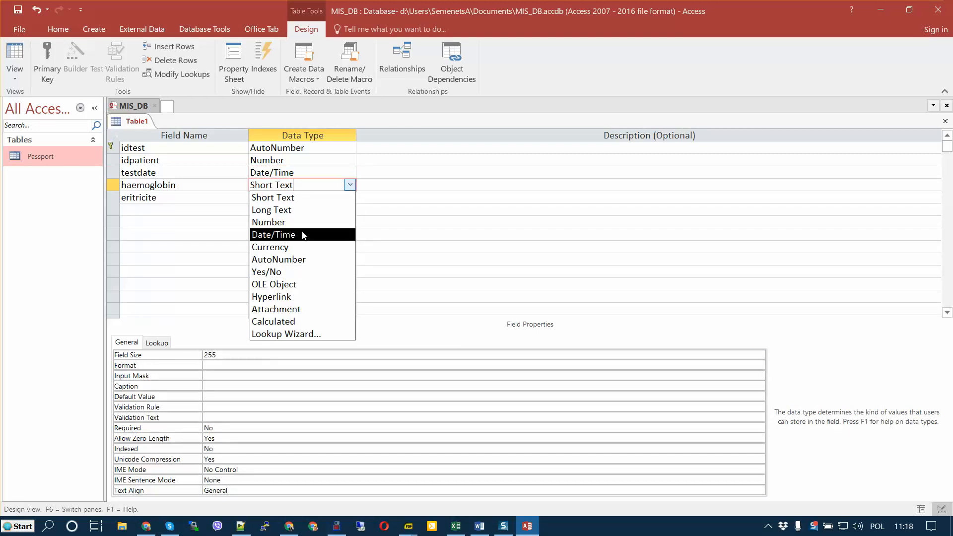
left_click(303, 222)
left_click(303, 198)
left_click(350, 197)
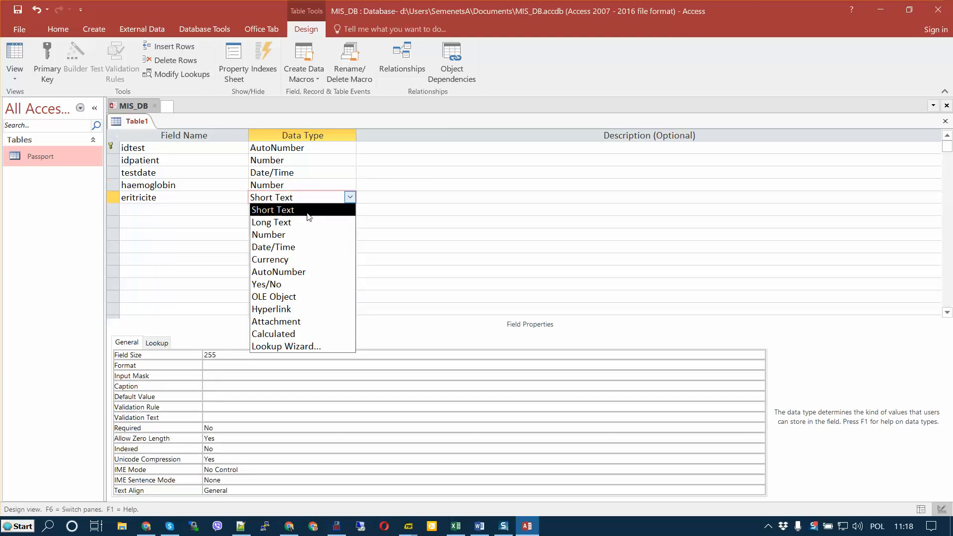
left_click(304, 235)
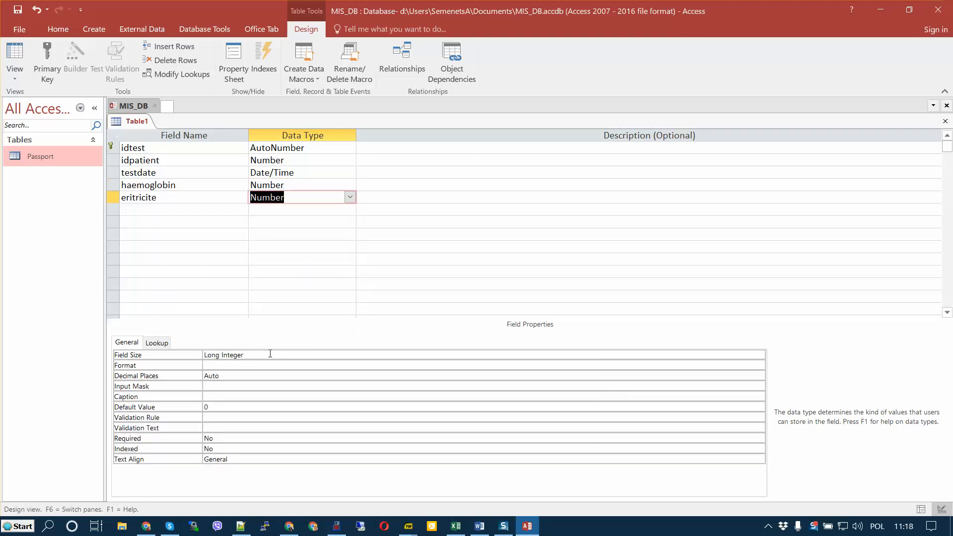
Change the eritricite field's Field Size property to Decimal
left_click(297, 185)
left_click(289, 198)
left_click(258, 355)
left_click(759, 355)
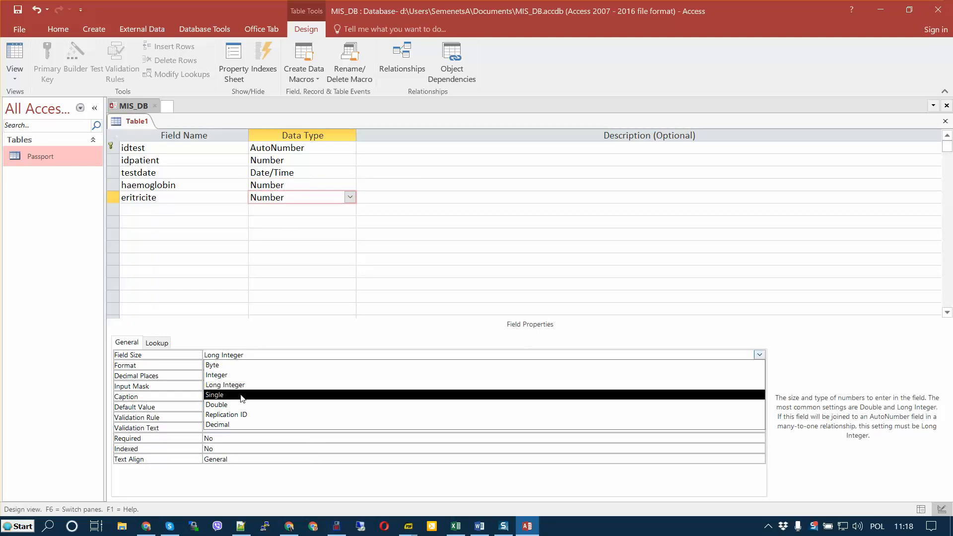
left_click(240, 425)
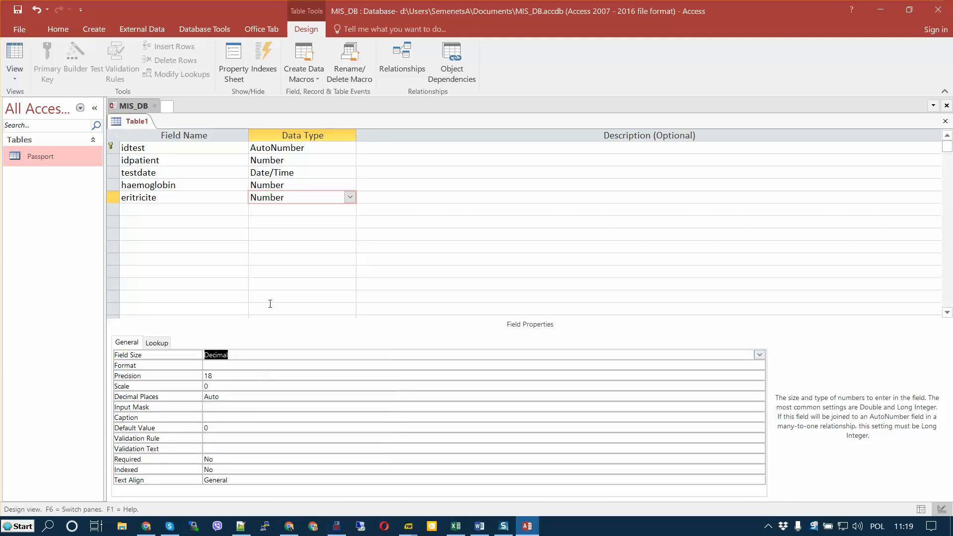
left_click(297, 184)
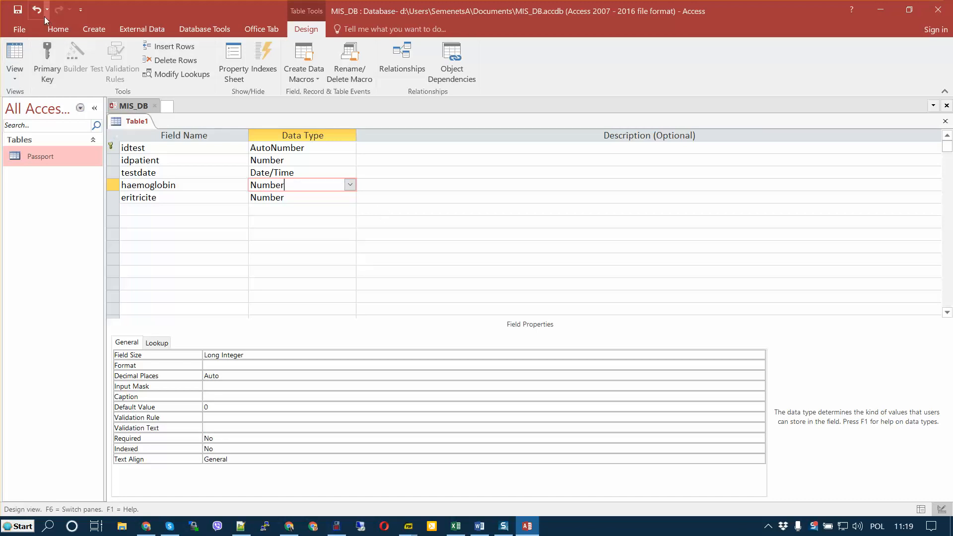
Save the new table under the name TestResults and close it
left_click(17, 10)
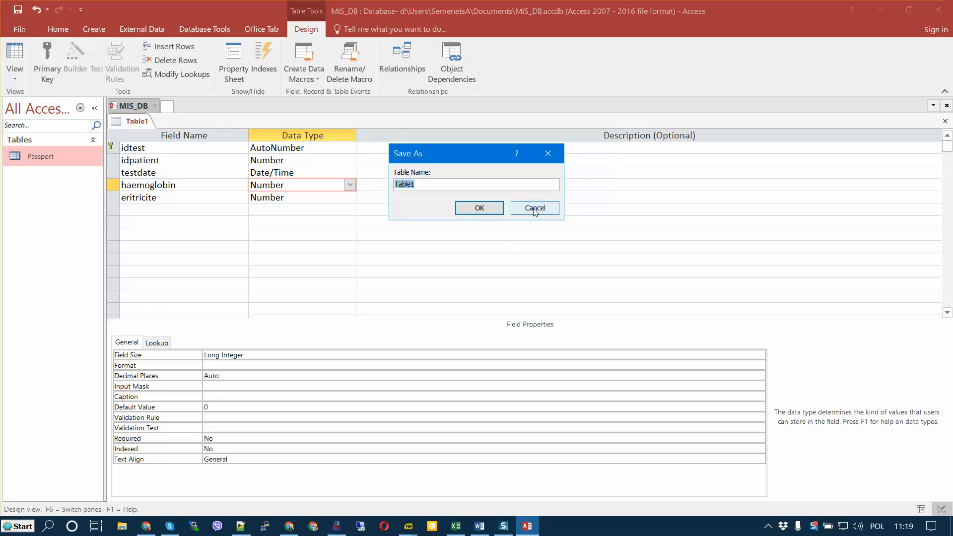
type("test")
key("BackSpace")
key("BackSpace")
key("BackSpace")
type("TestResults")
left_click(471, 207)
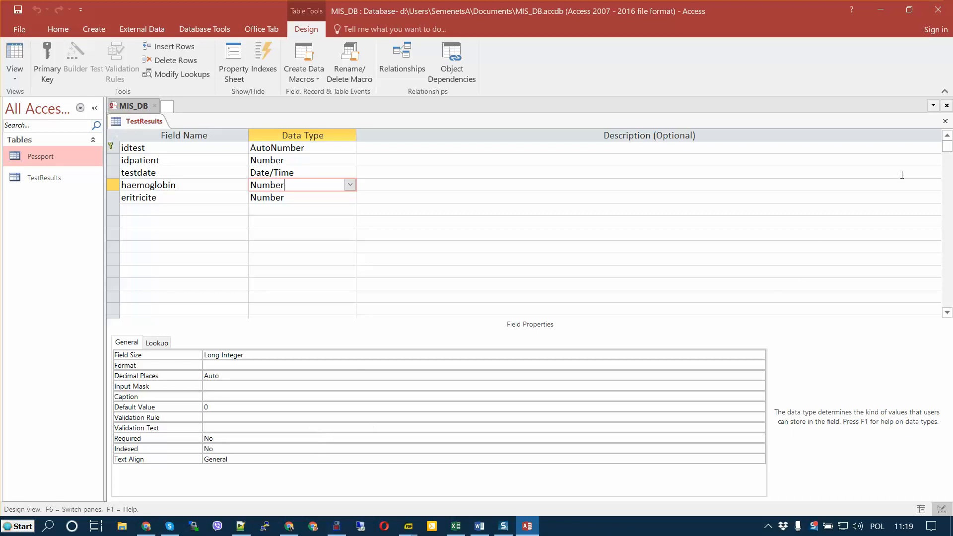
left_click(947, 123)
Review the TestResults table in Datasheet View and in Design View, closing it after each check
double_click(61, 178)
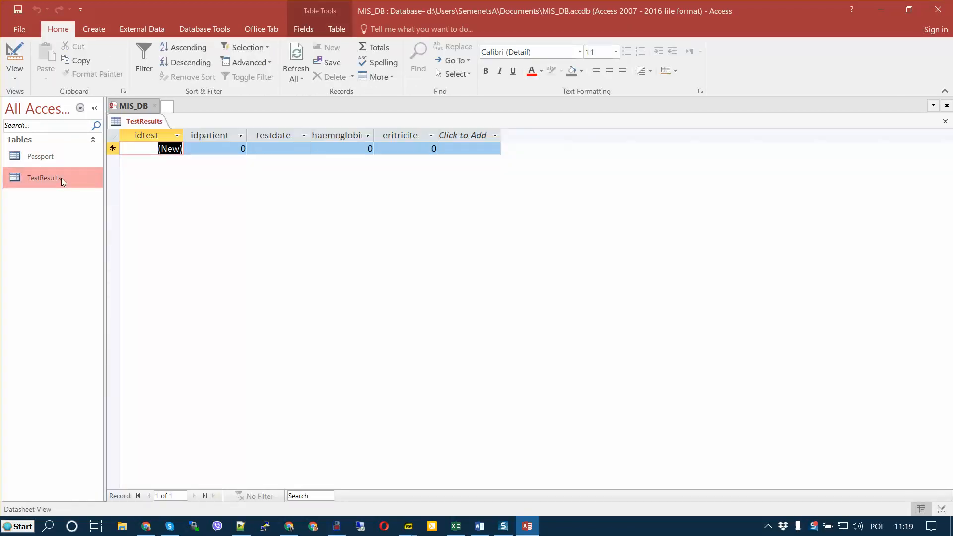
left_click(945, 121)
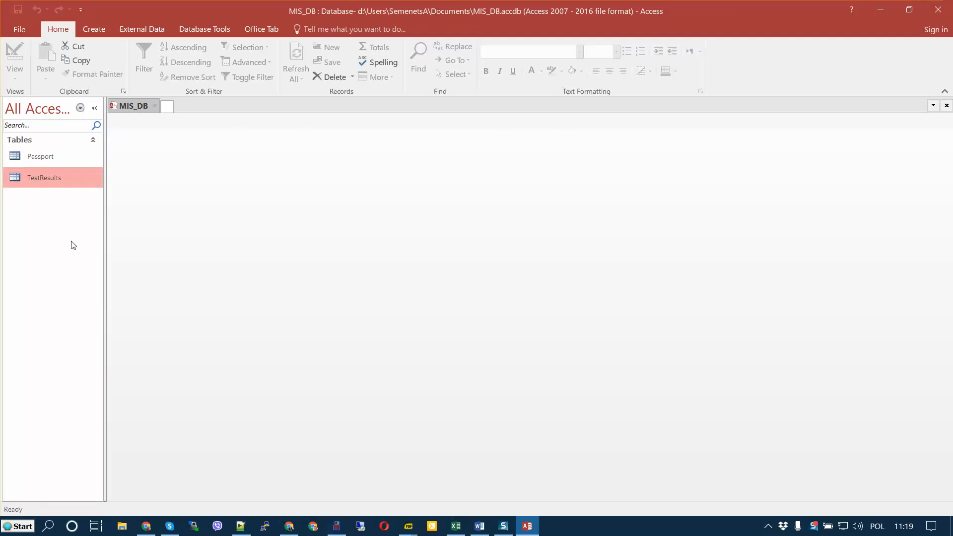
right_click(49, 184)
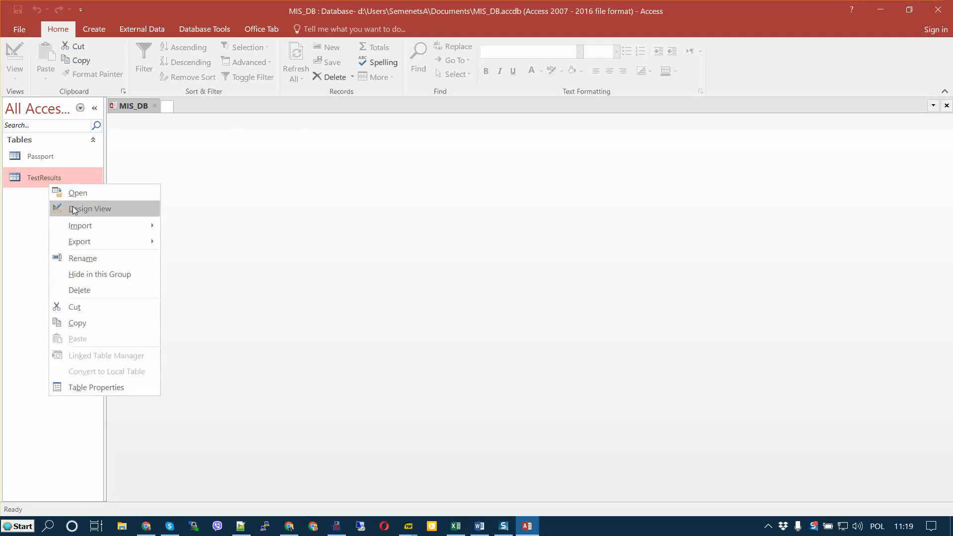
left_click(74, 207)
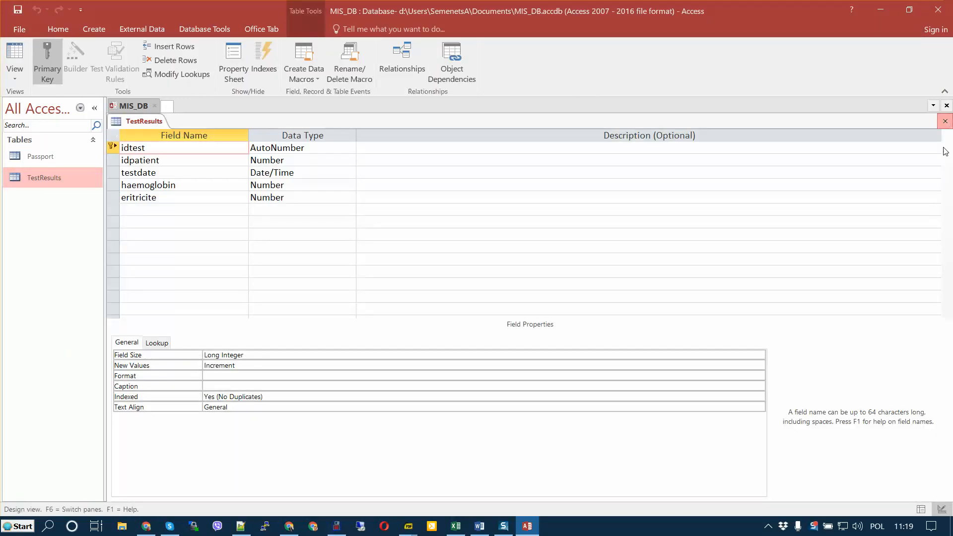
left_click(945, 121)
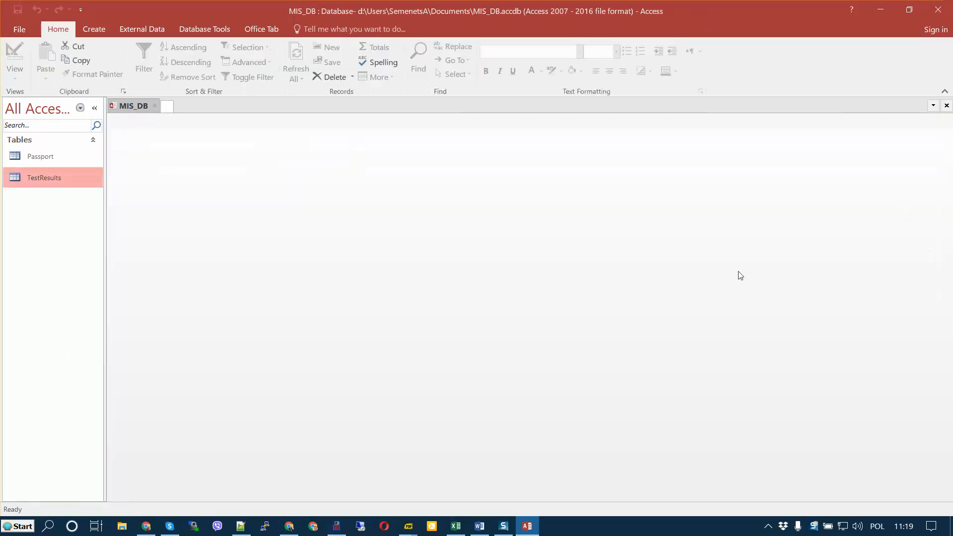
Switch to the DatabaseDevelopmentBasics-2019 PDF in SumatraPDF and examine the Patient database structure diagram on page 13
left_click(406, 530)
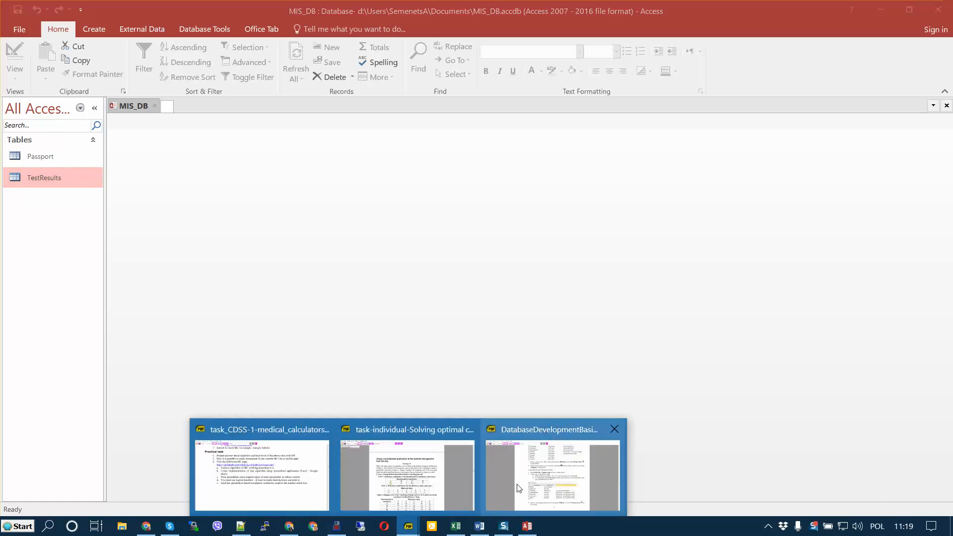
left_click(548, 480)
left_click_drag(947, 325, 947, 266)
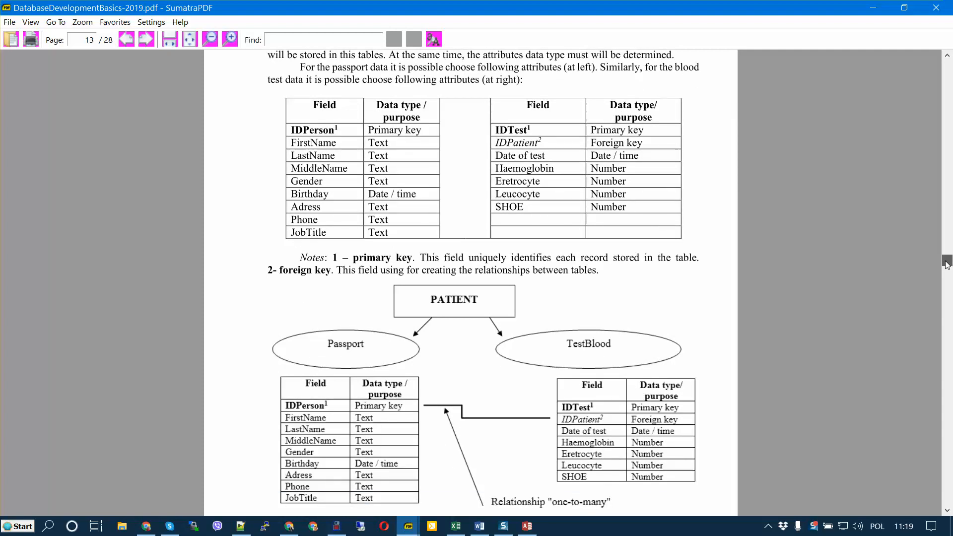
left_click_drag(948, 265, 948, 264)
scroll(673, 340, "down", 1)
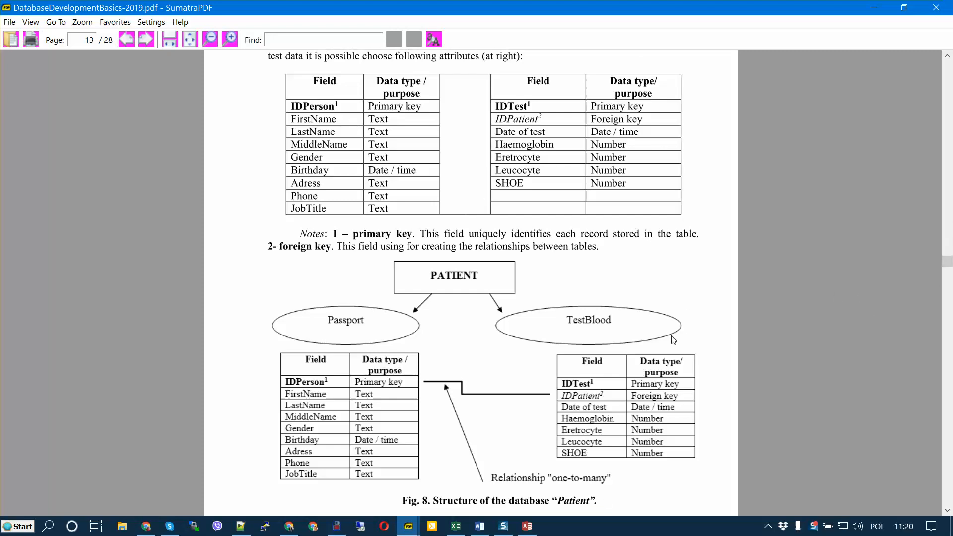
scroll(680, 333, "down", 6)
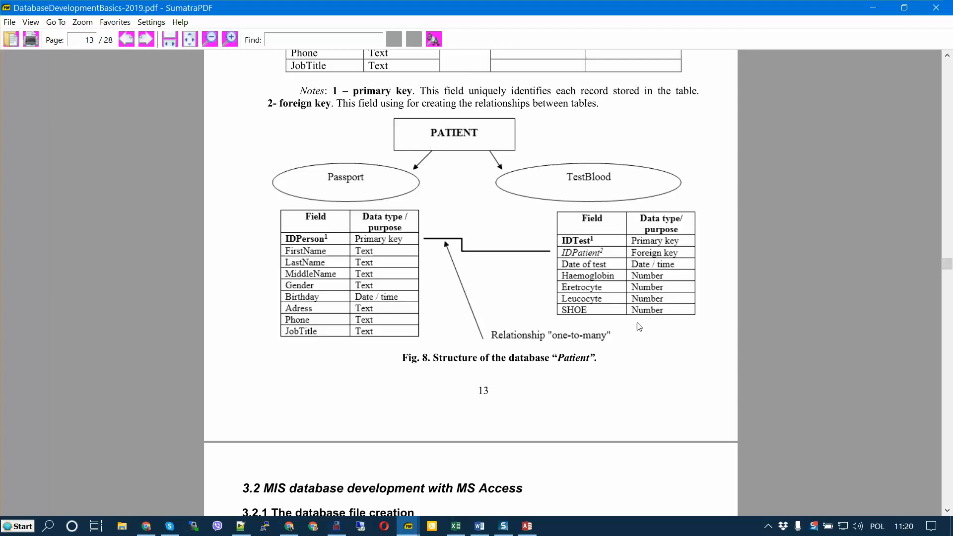
scroll(640, 327, "up", 1)
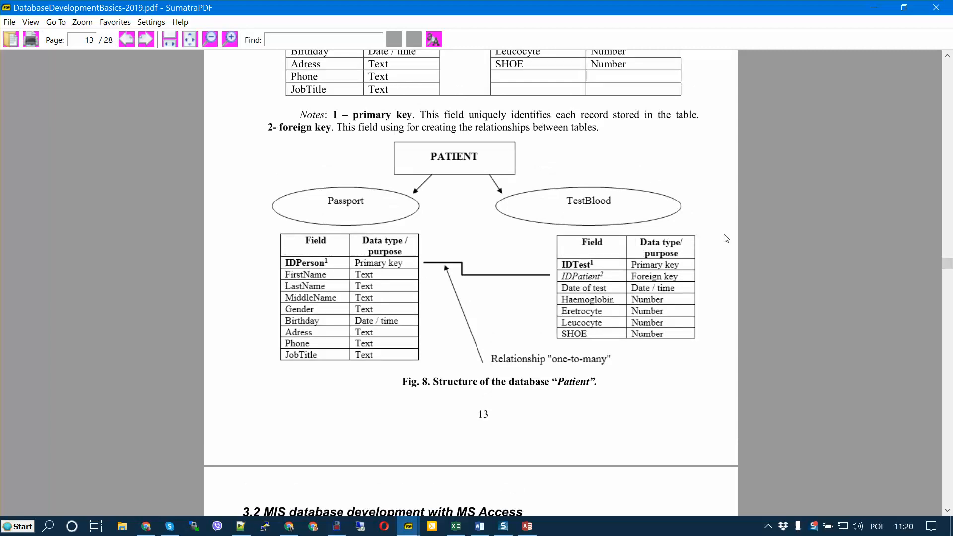
Read section 3.2.3 on creating table relationships and its Passport example on pages 18 to 20, and return to the MIS_DB database in Access
left_click_drag(948, 263, 948, 335)
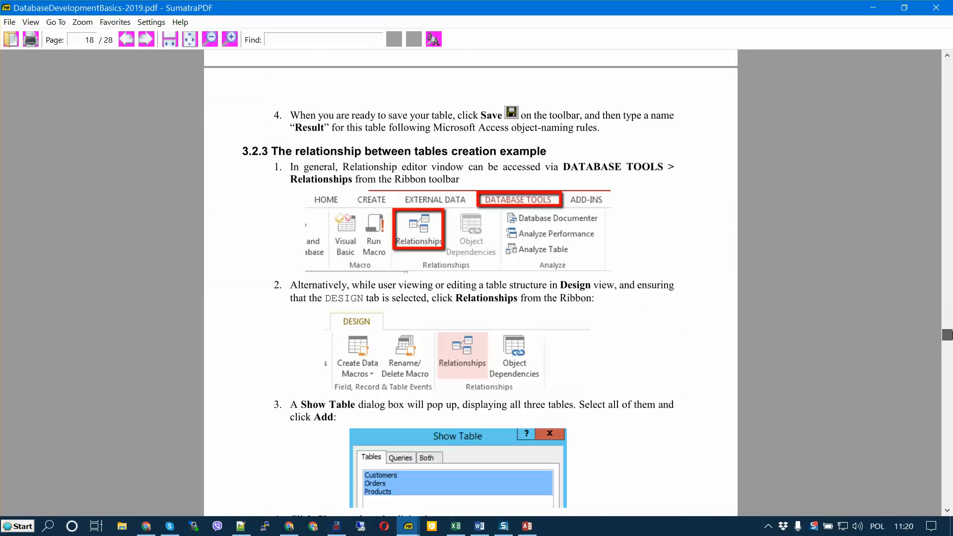
scroll(815, 300, "down", 5)
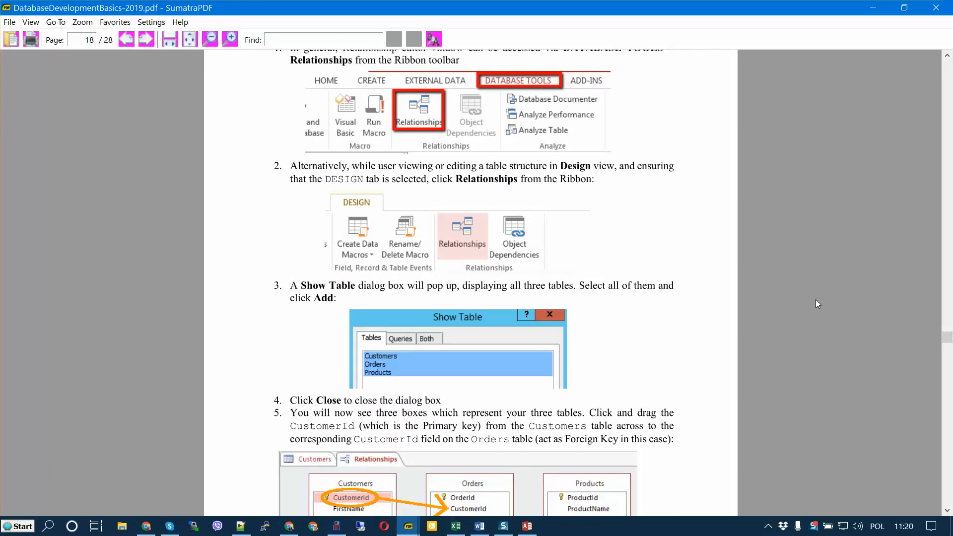
scroll(816, 304, "down", 8)
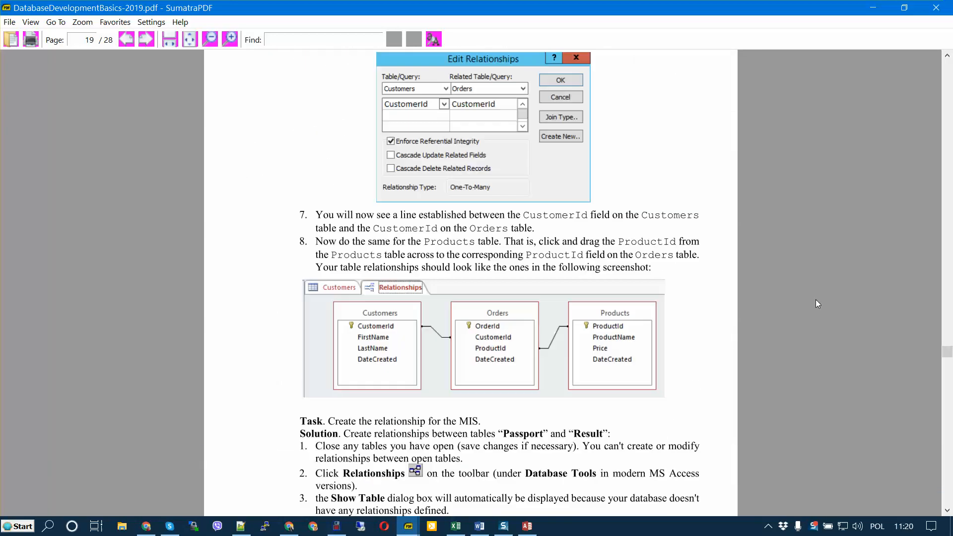
scroll(816, 301, "down", 10)
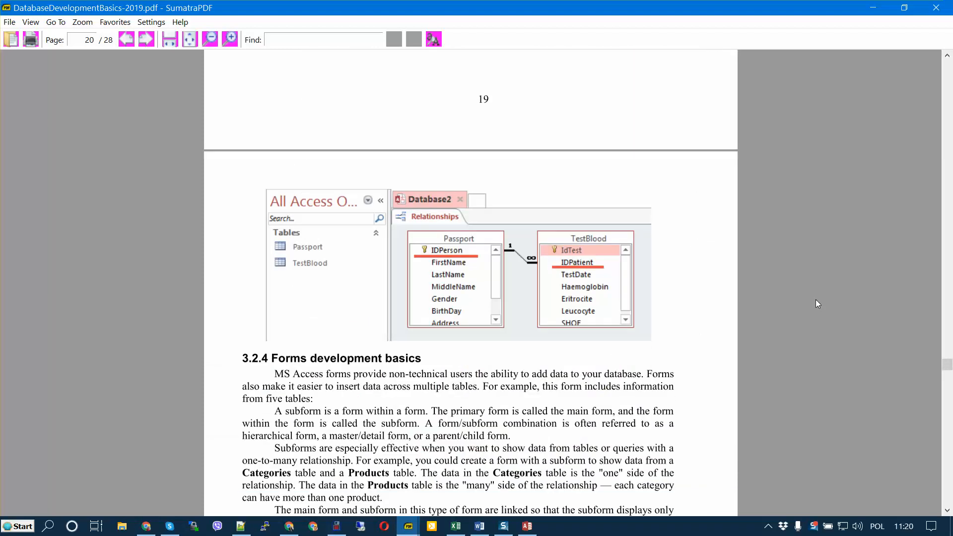
scroll(817, 304, "up", 1)
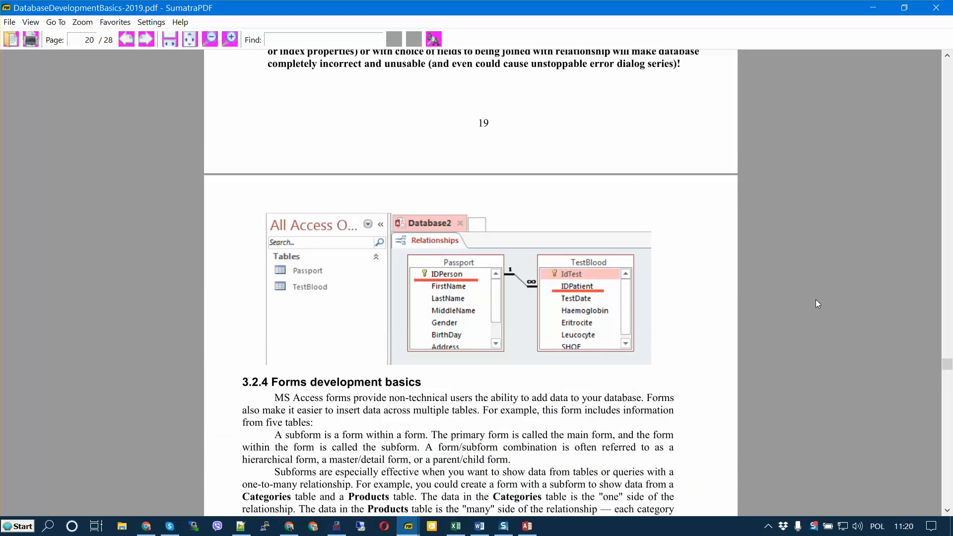
scroll(818, 304, "up", 2)
scroll(818, 304, "up", 3)
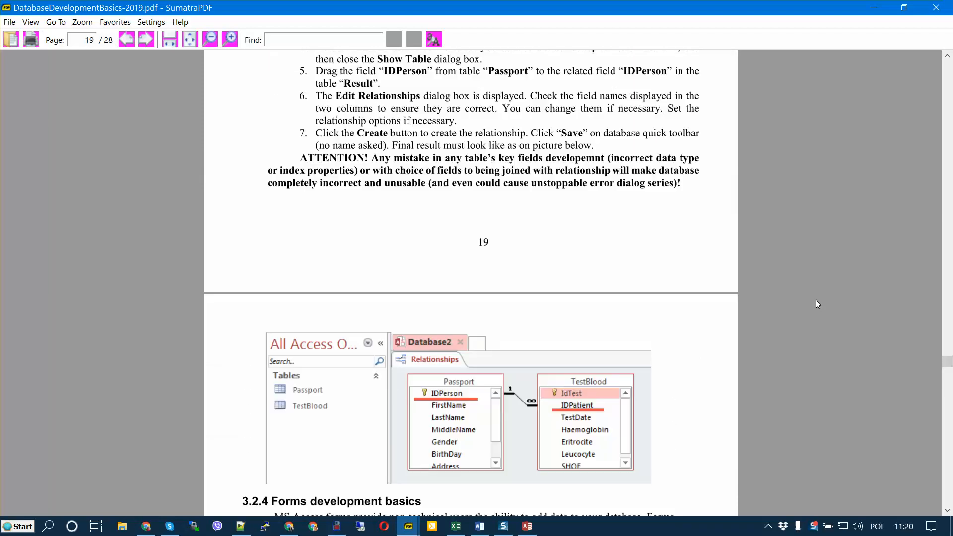
scroll(818, 304, "down", 1)
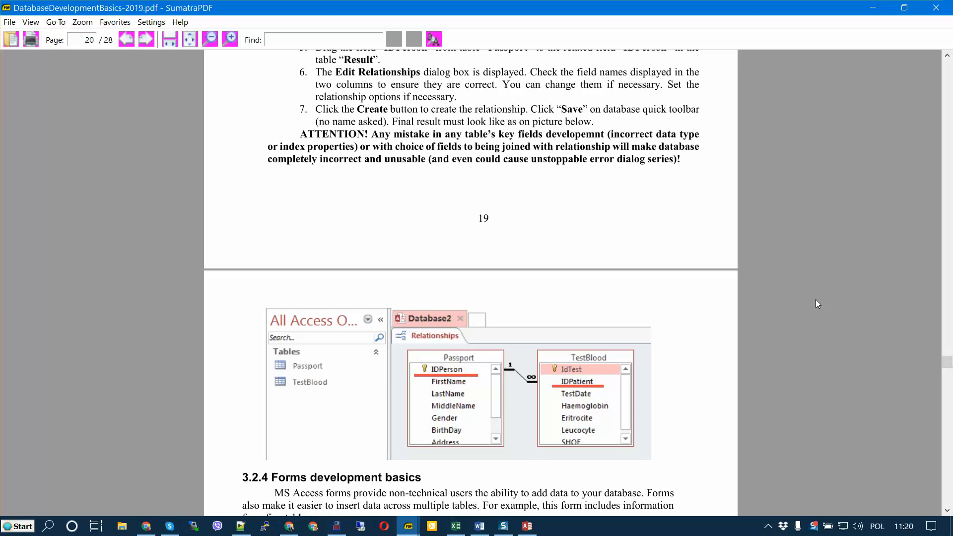
scroll(817, 304, "up", 20)
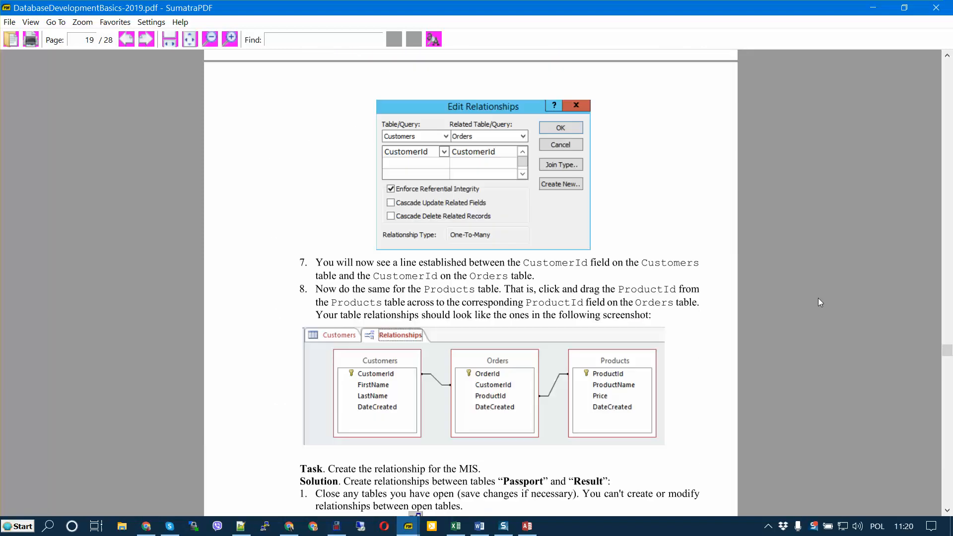
scroll(818, 298, "up", 7)
scroll(821, 297, "down", 20)
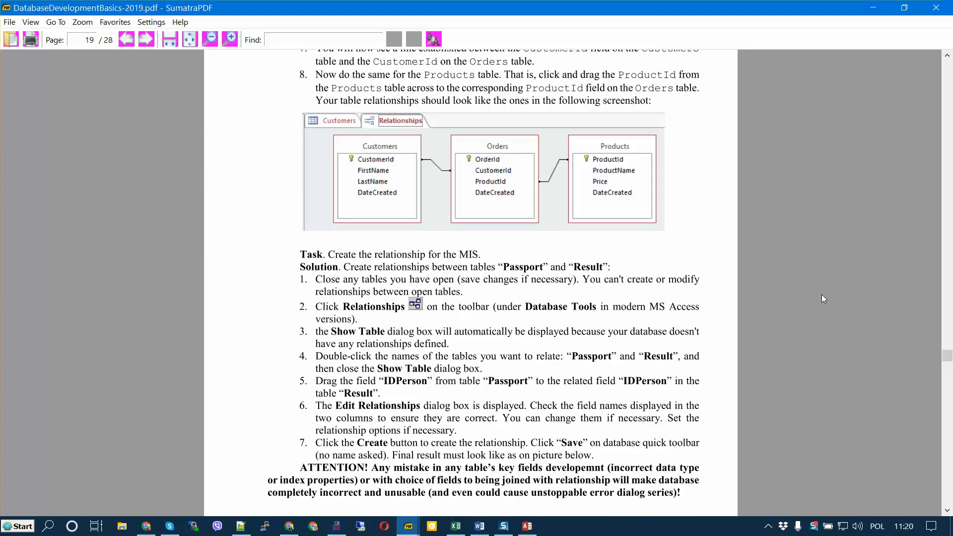
scroll(822, 295, "down", 3)
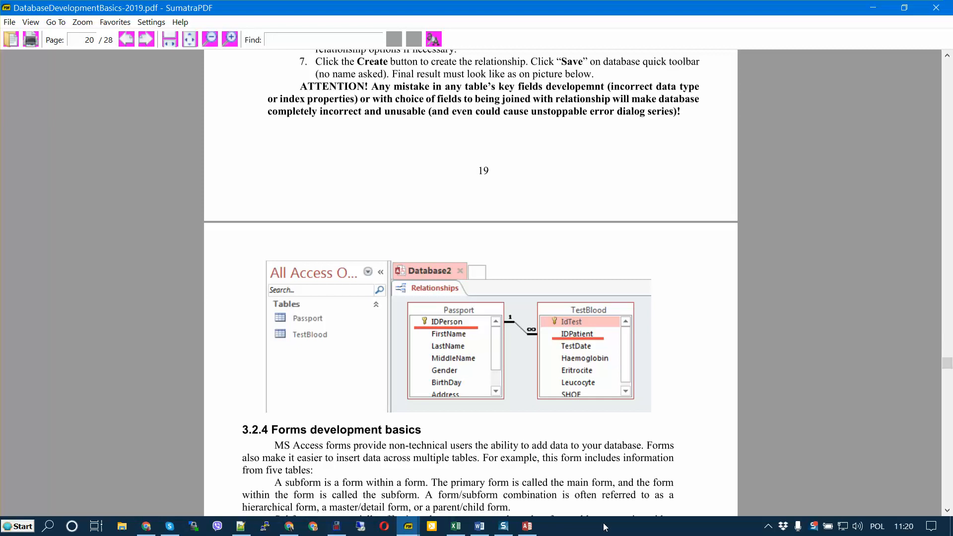
left_click(527, 526)
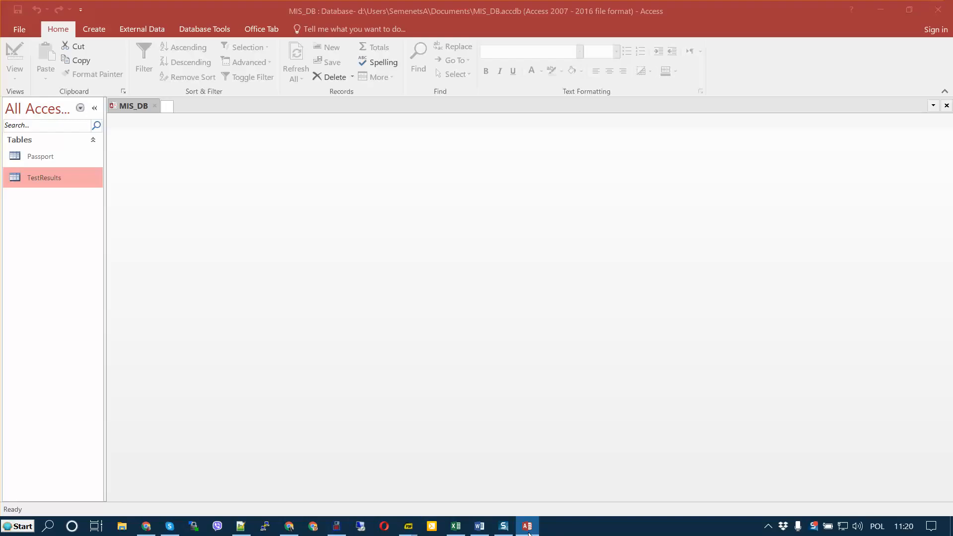
Open the database's relationships layout and add the Passport and TestResults tables to it
left_click(209, 29)
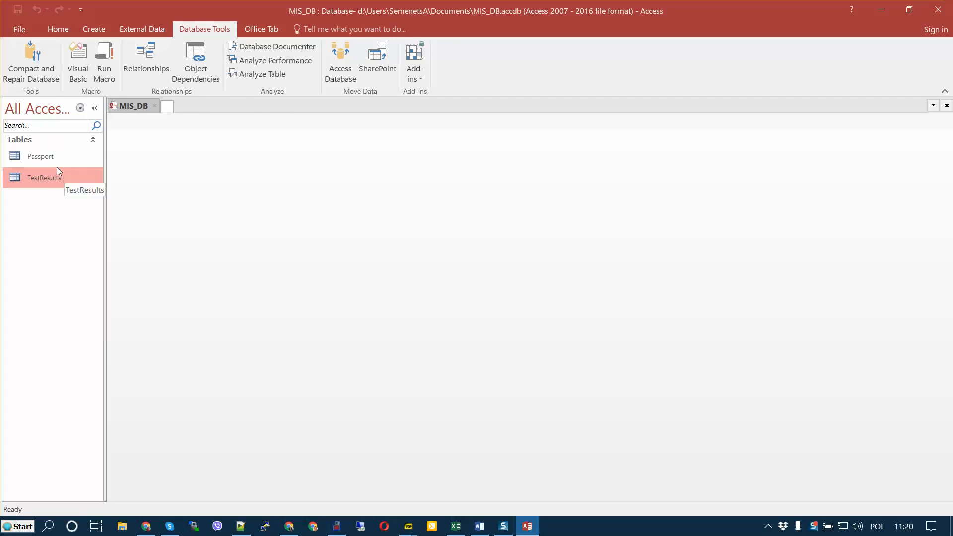
left_click(147, 58)
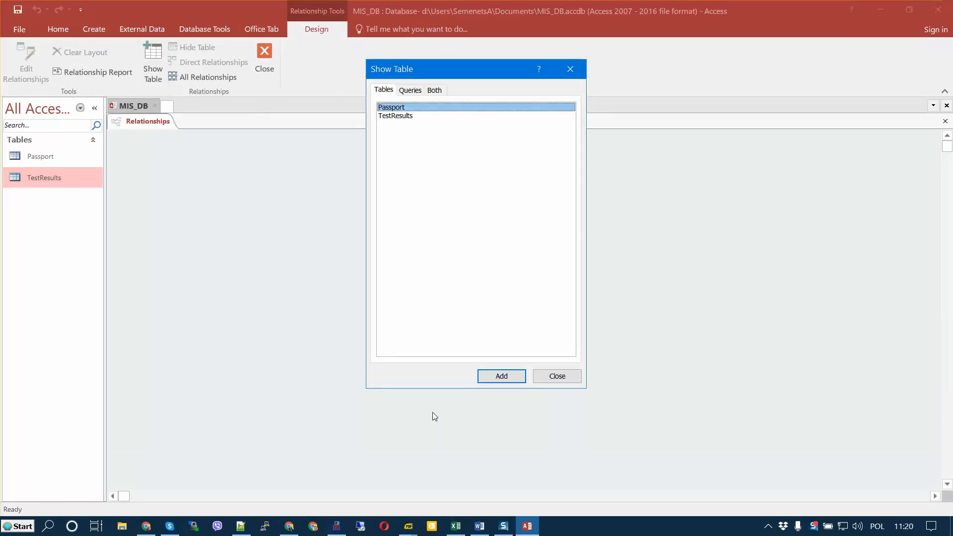
left_click(412, 117)
left_click(394, 107, "shift")
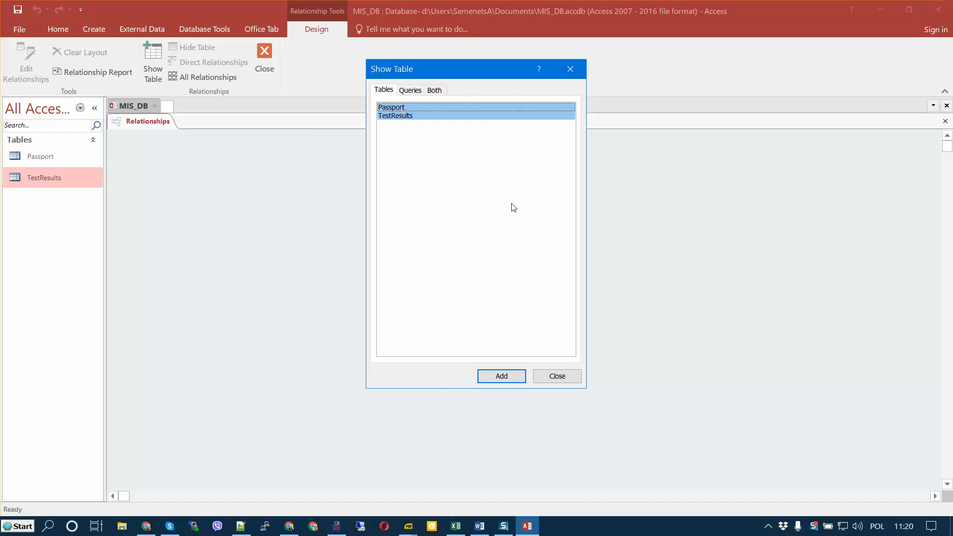
left_click(503, 376)
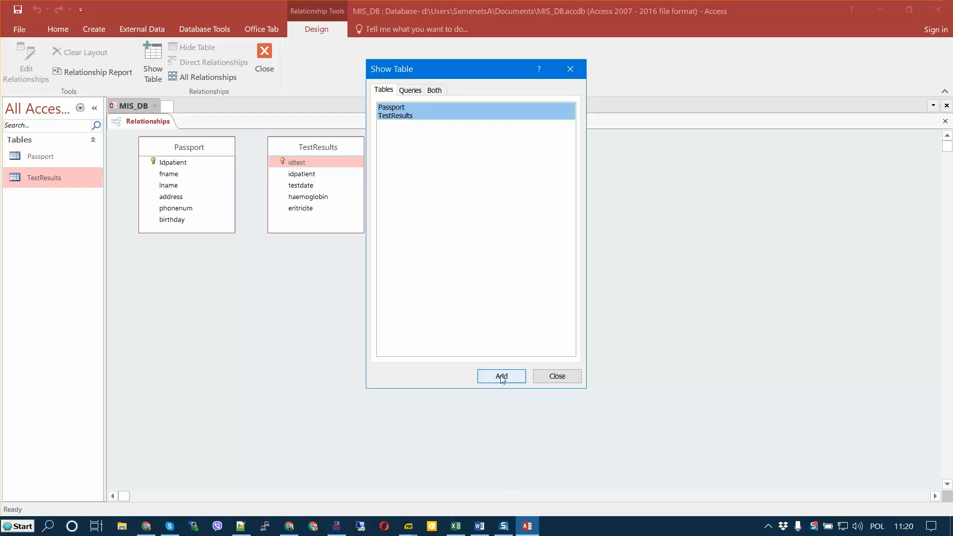
left_click(556, 377)
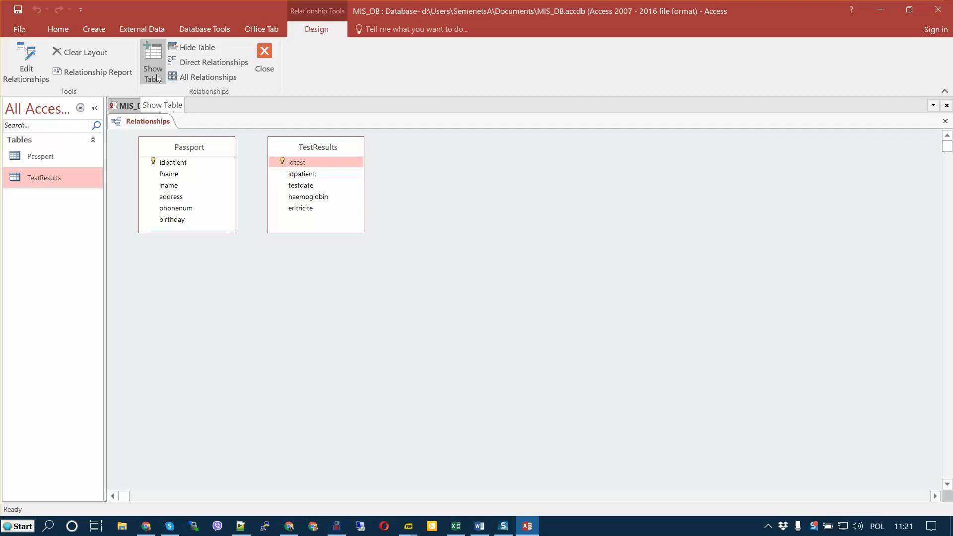
left_click(153, 77)
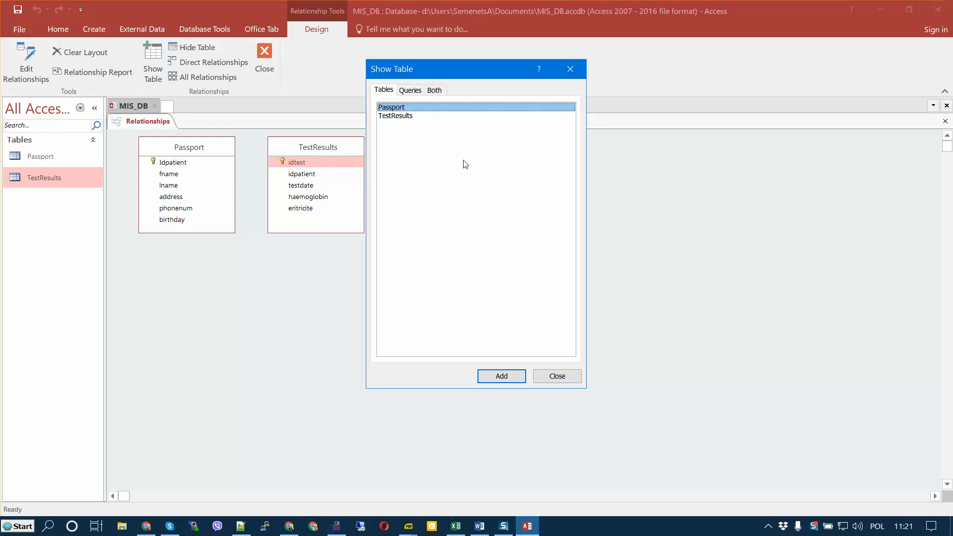
key("Down")
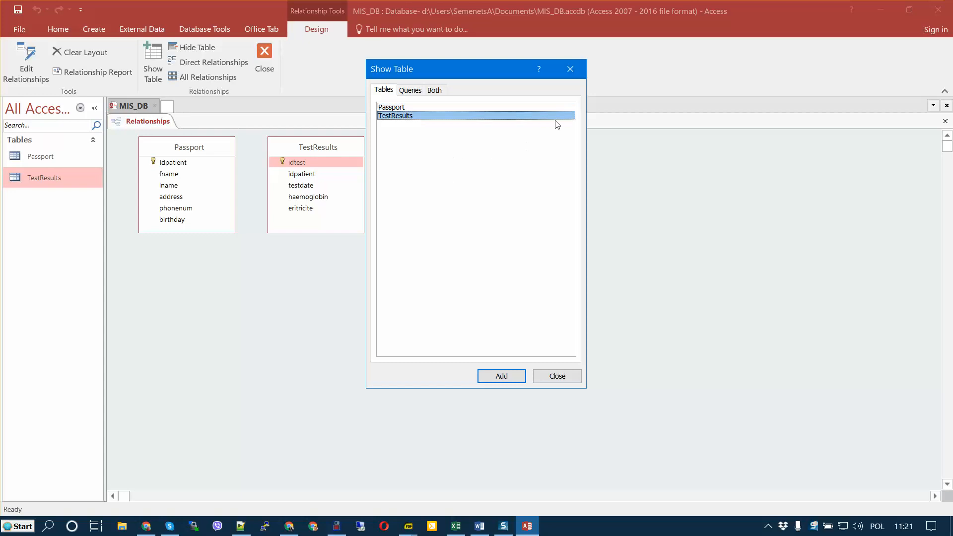
left_click(570, 69)
Move the TestResults table box slightly farther from Passport and try to link Passport's Idpatient to the idpatient field in TestResults
left_click_drag(335, 150, 356, 150)
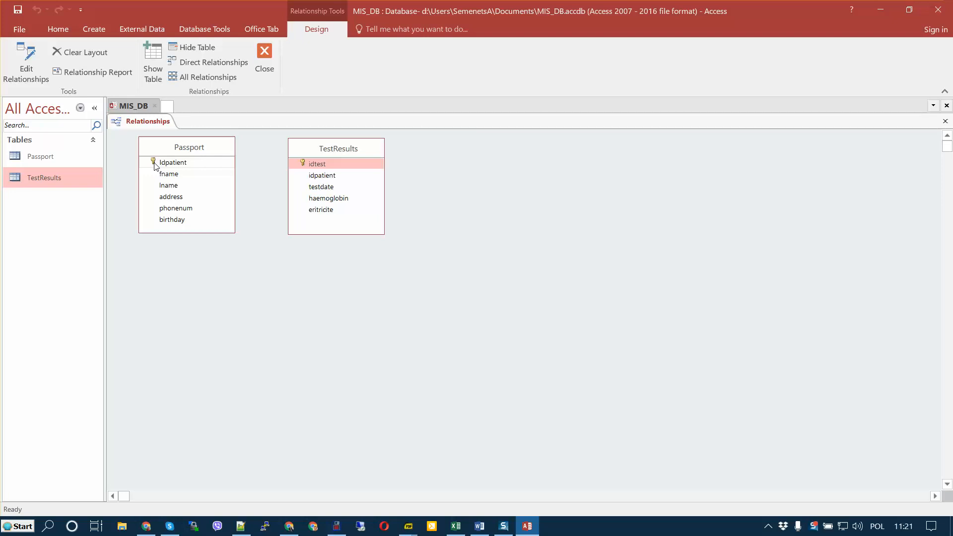
left_click(184, 166)
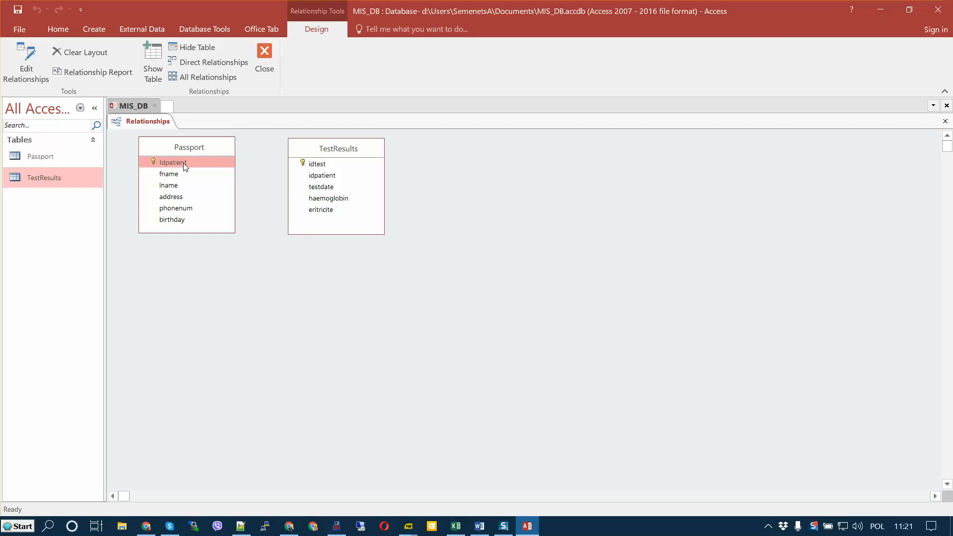
left_click_drag(185, 167, 347, 180)
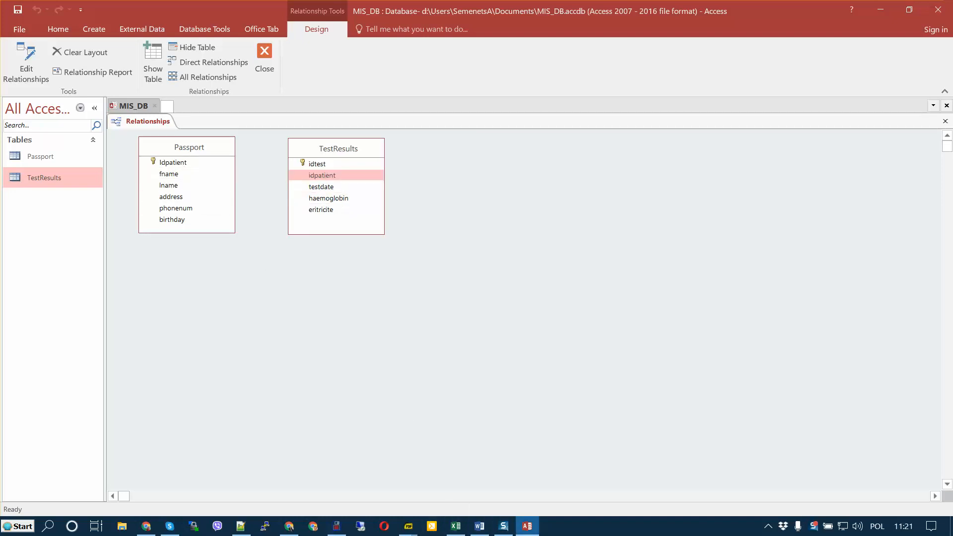
Switch to the DatabaseDevelopmentBasics-2019 PDF in SumatraPDF, examine the Passport–TestBlood relationship diagram on page 20, and return to Access
mouse_move(410, 527)
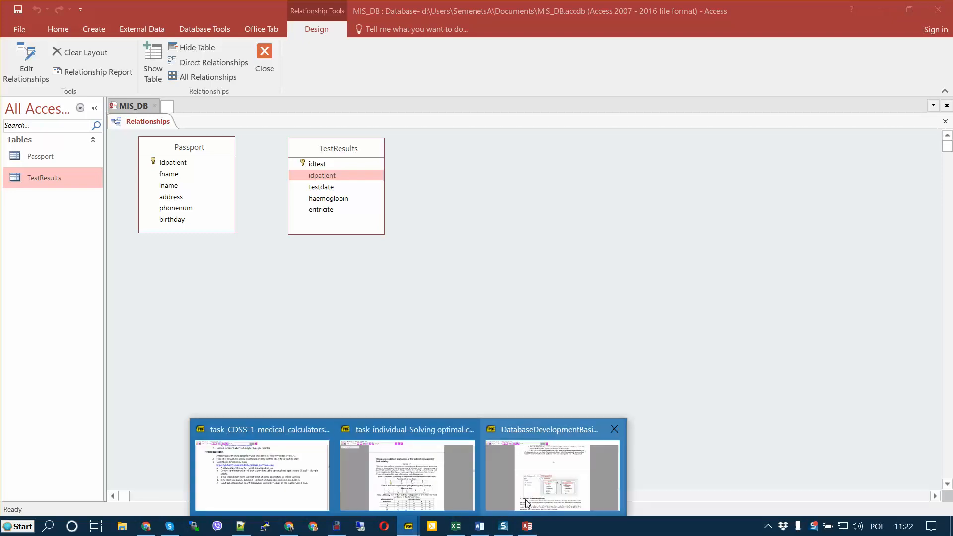
left_click(530, 499)
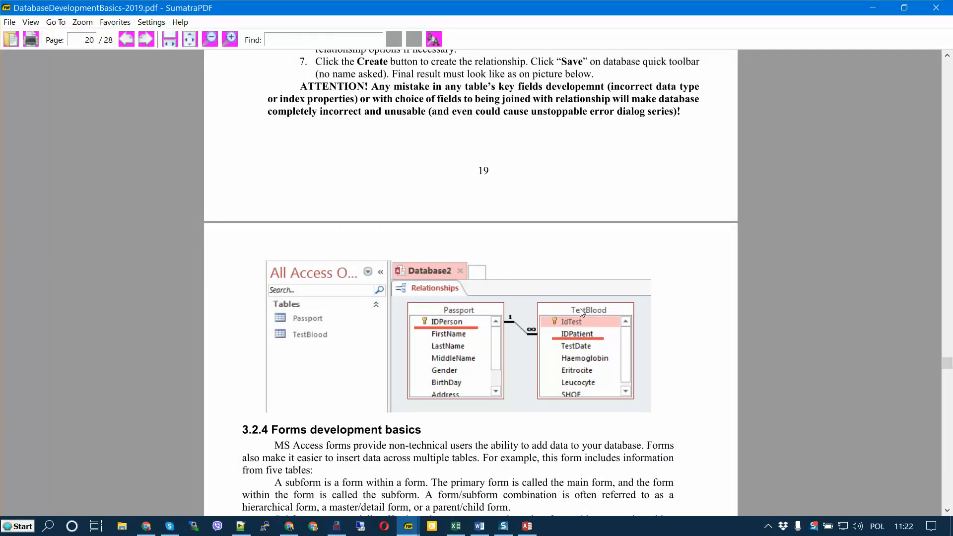
mouse_move(527, 530)
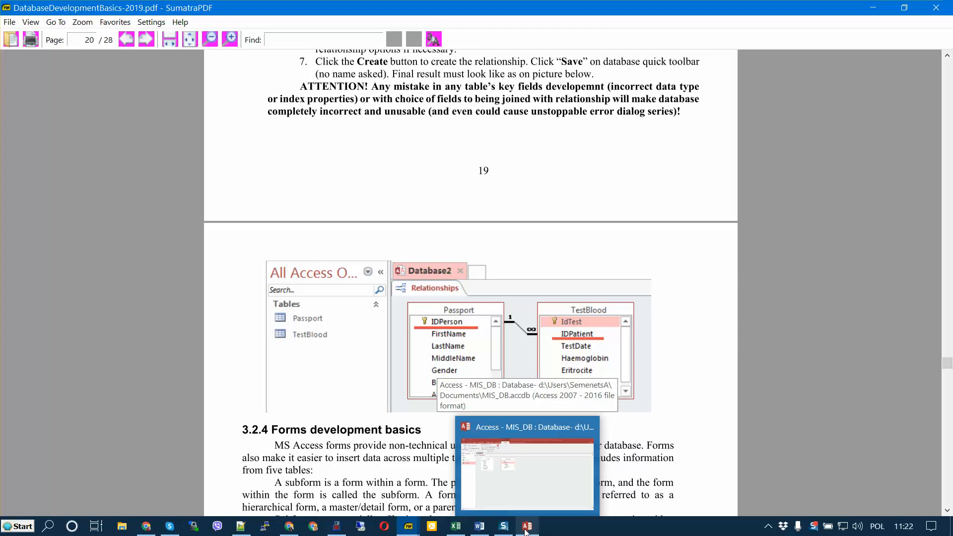
left_click(526, 529)
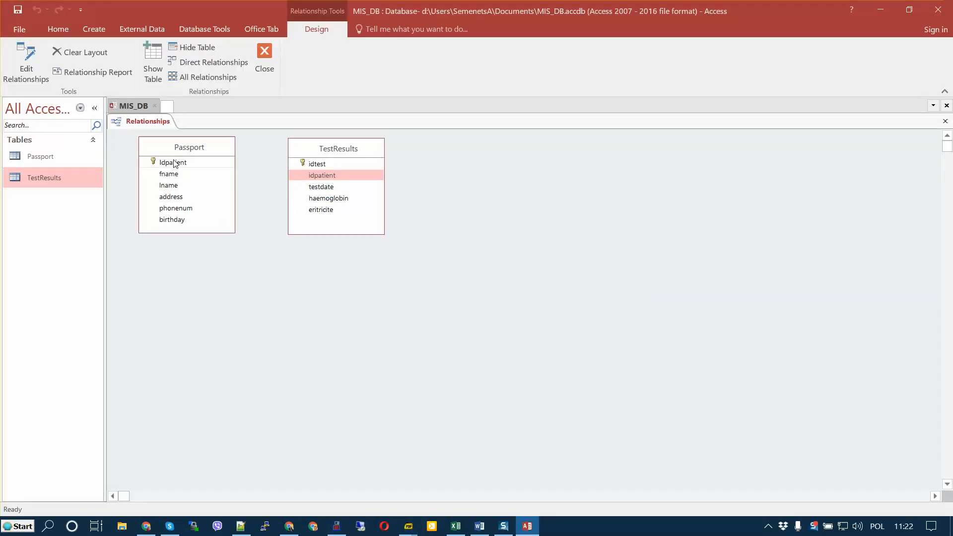
Relate Passport's Idpatient to idpatient in TestResults with referential integrity, cascade update and cascade delete enabled, and save the layout
left_click_drag(175, 162, 327, 177)
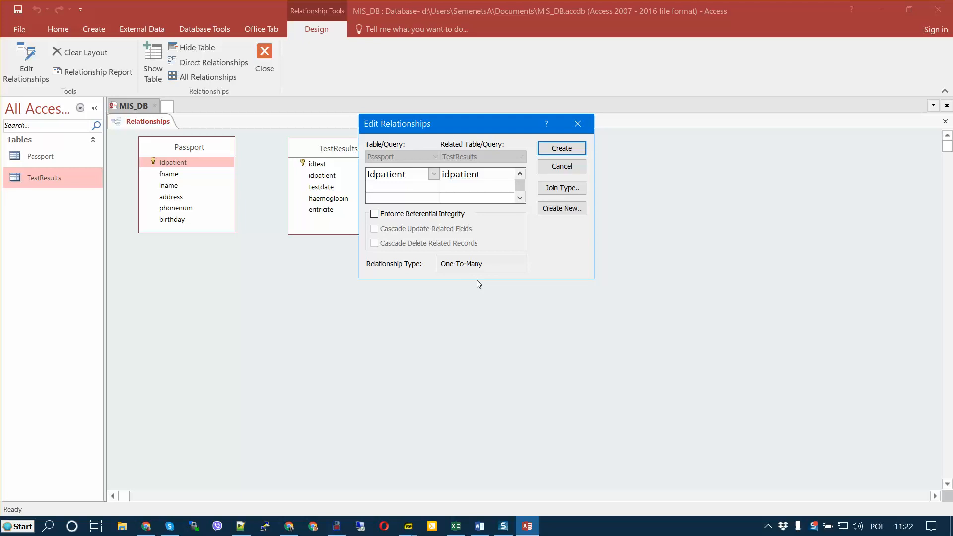
left_click(376, 214)
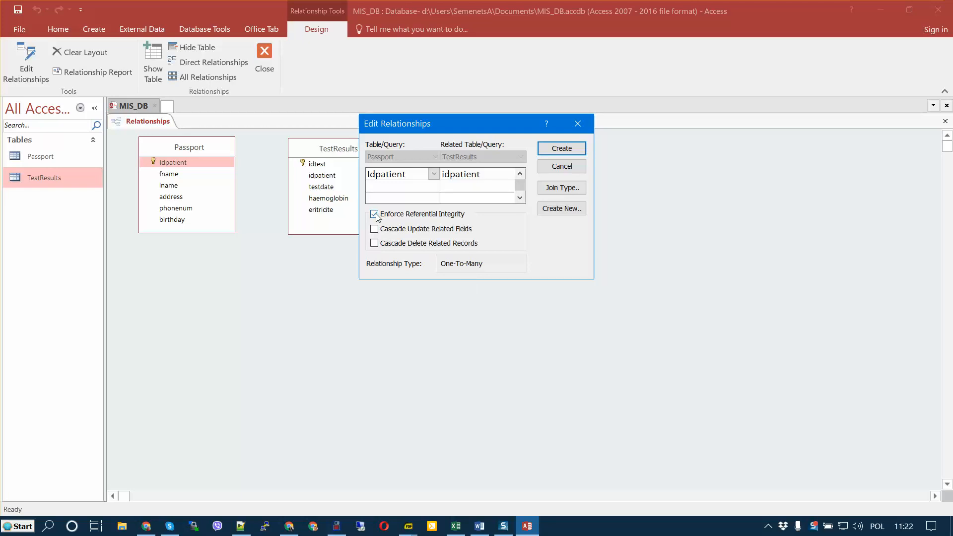
left_click(374, 229)
left_click(374, 243)
left_click(571, 149)
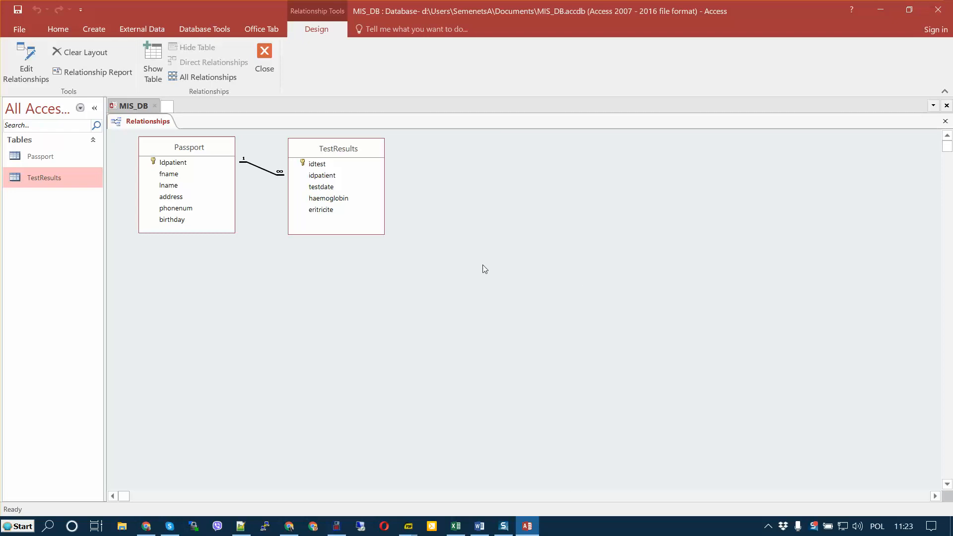
left_click(18, 10)
Review the TestResults table's design from the relationships layout and close it
right_click(338, 178)
left_click(364, 204)
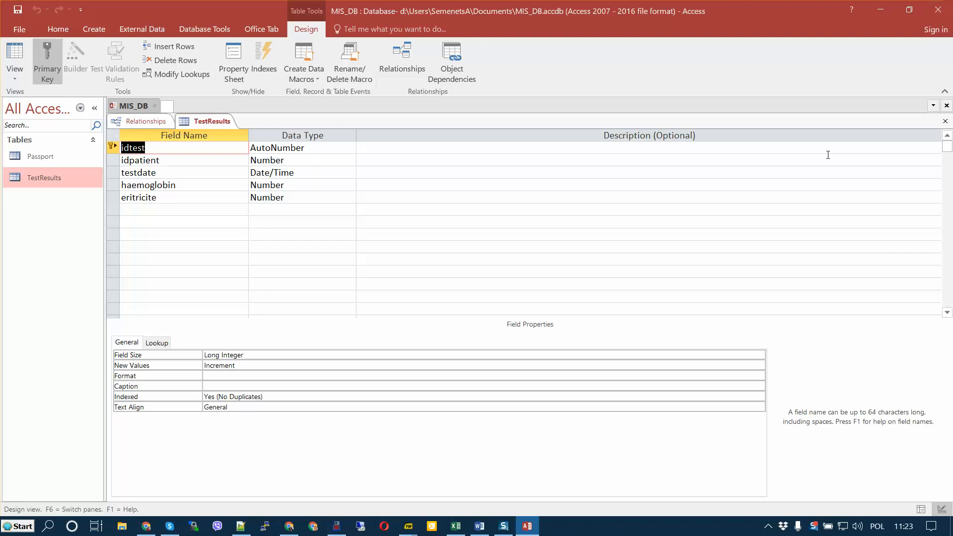
left_click(946, 121)
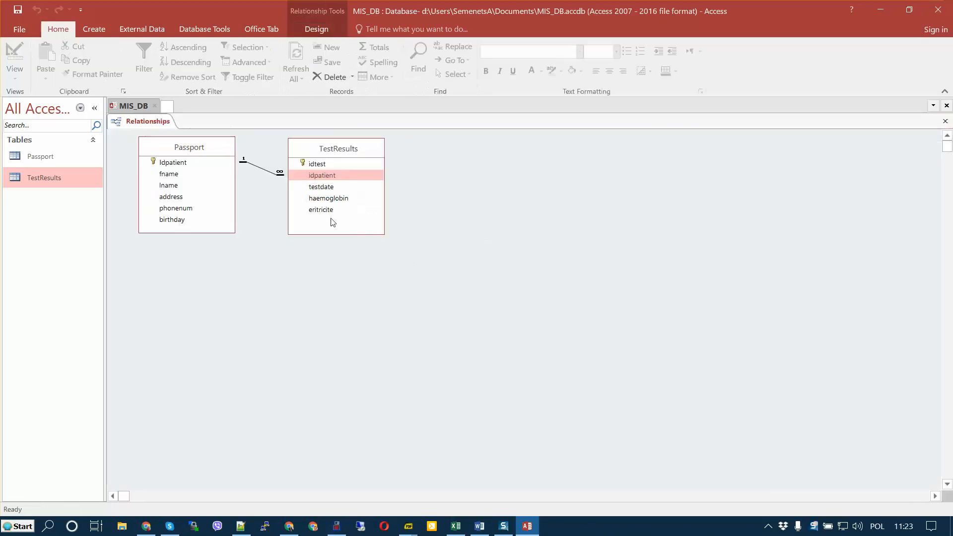
Delete the relationship between the Passport and TestResults tables
left_click(262, 171)
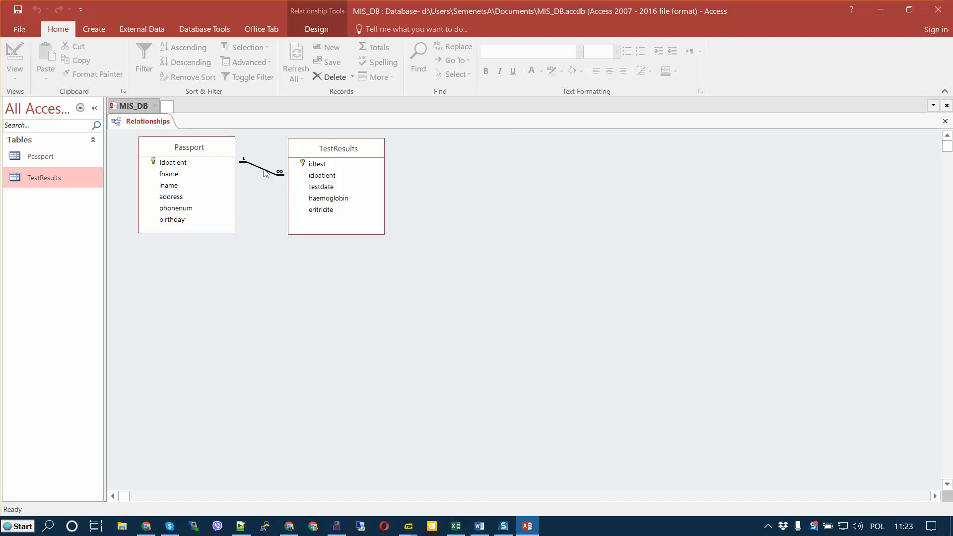
right_click(264, 171)
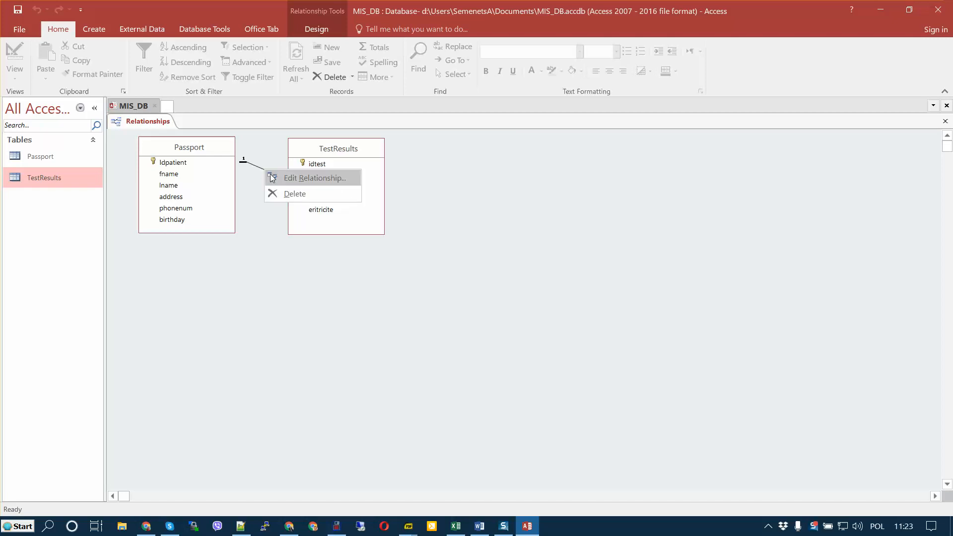
left_click(291, 194)
left_click(456, 302)
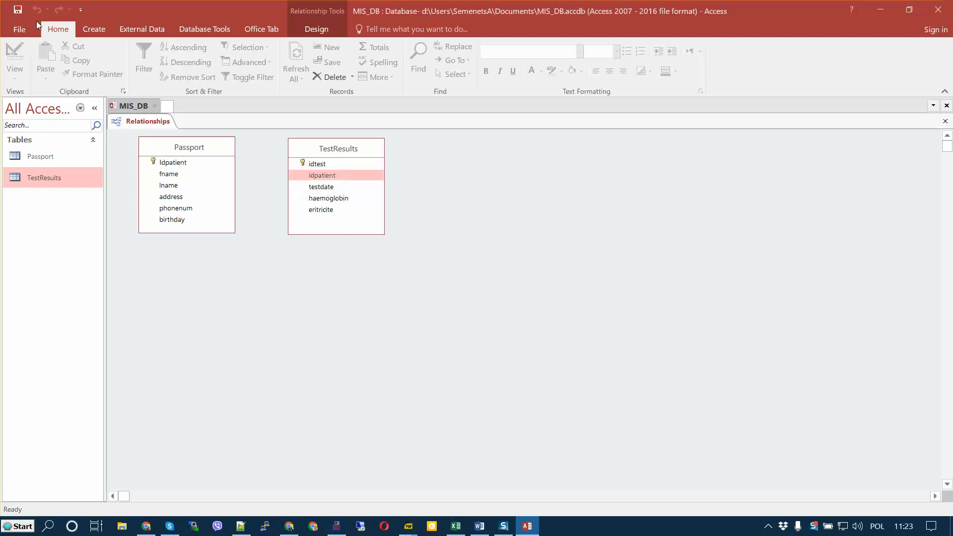
Inspect the fields and data types of TestResults in Design View once more and return to the relationships layout
right_click(332, 182)
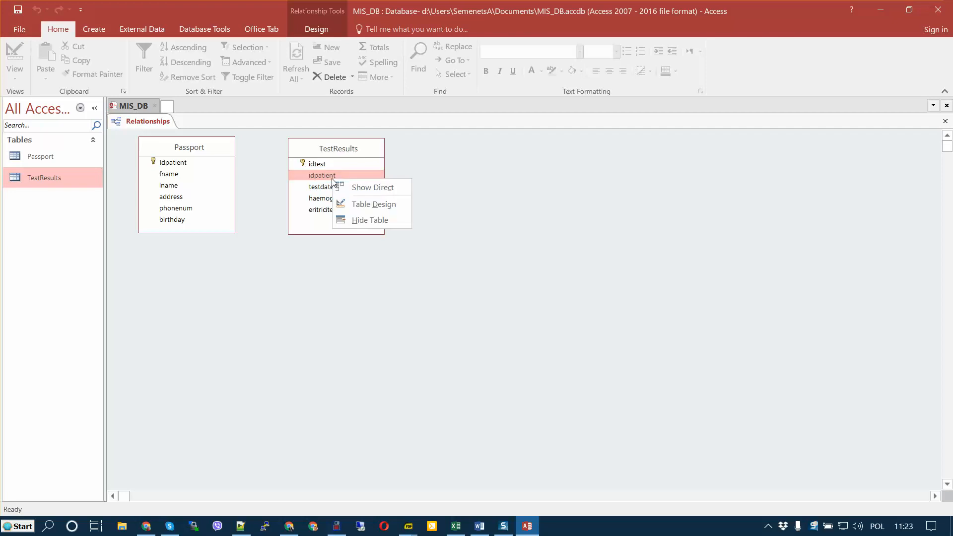
left_click(359, 205)
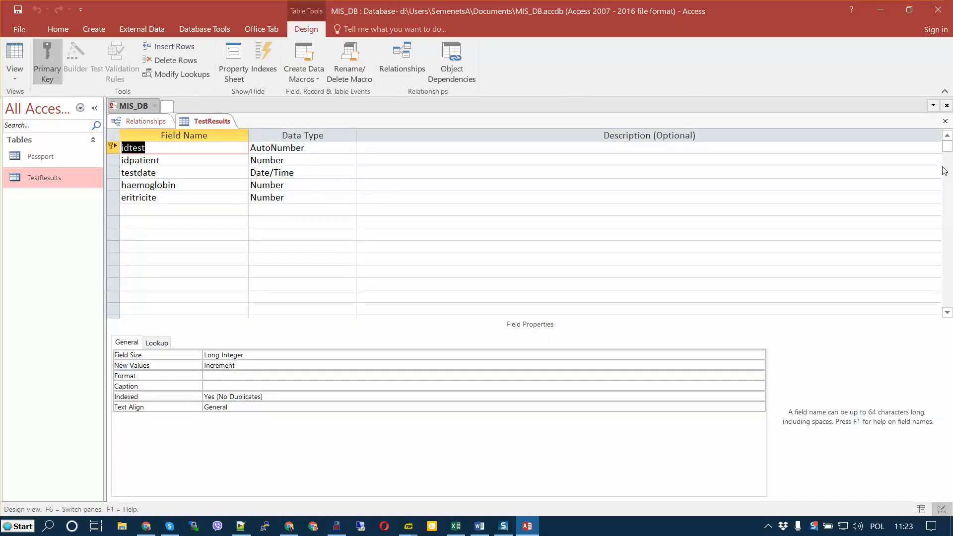
left_click(944, 123)
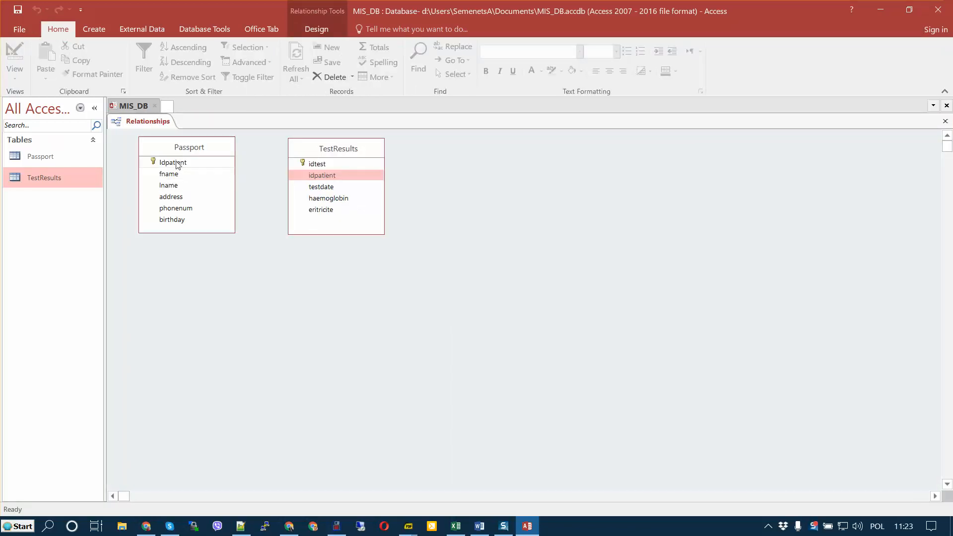
Relate Passport's Idpatient to idpatient in TestResults with referential integrity enforced, and save the relationships layout
left_click_drag(180, 163, 322, 177)
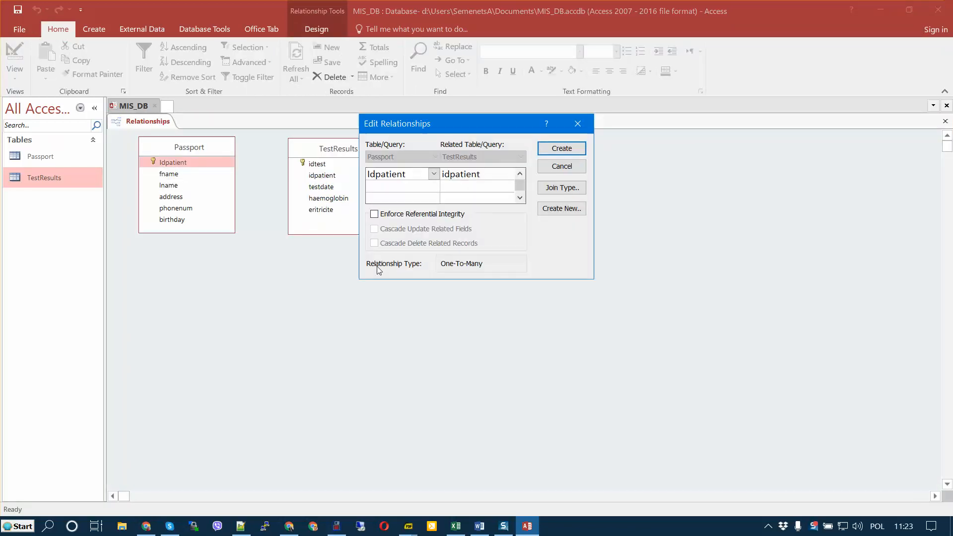
left_click(410, 216)
left_click(562, 149)
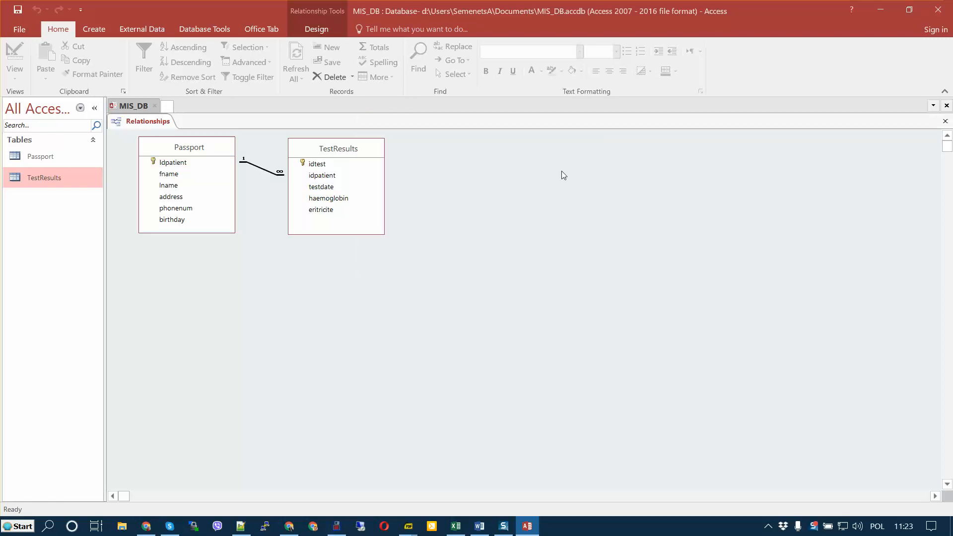
left_click(18, 9)
Check the TestResults table in Datasheet View, then close both the table and the relationships layout
double_click(67, 180)
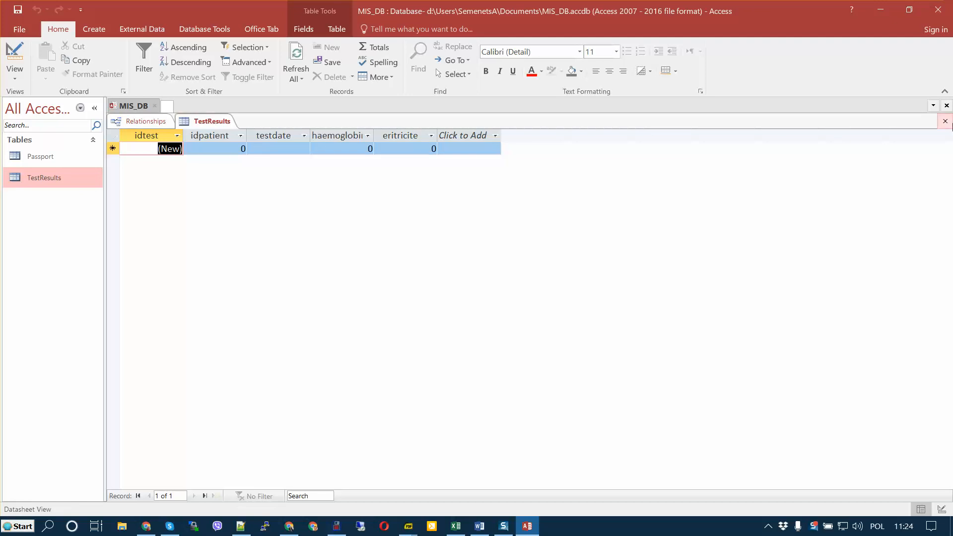
left_click(949, 125)
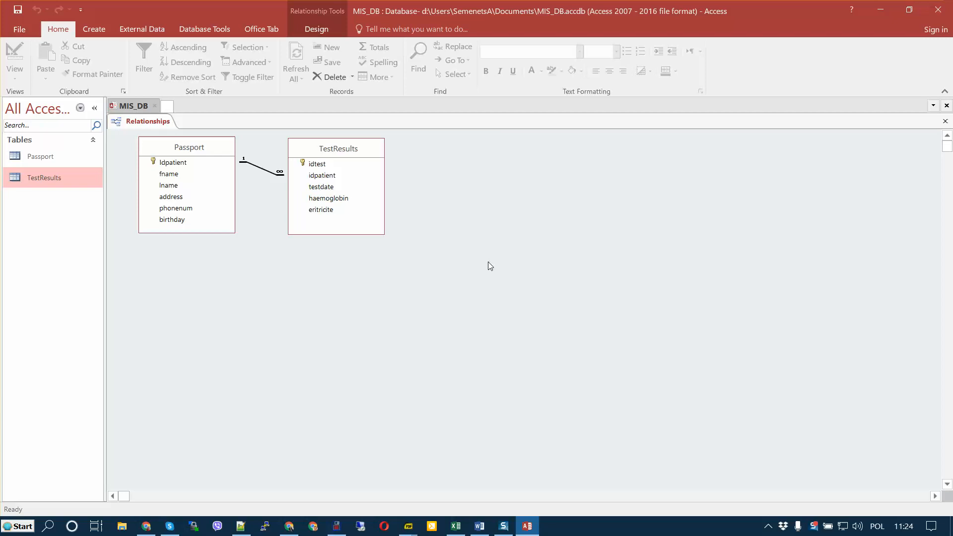
left_click(946, 121)
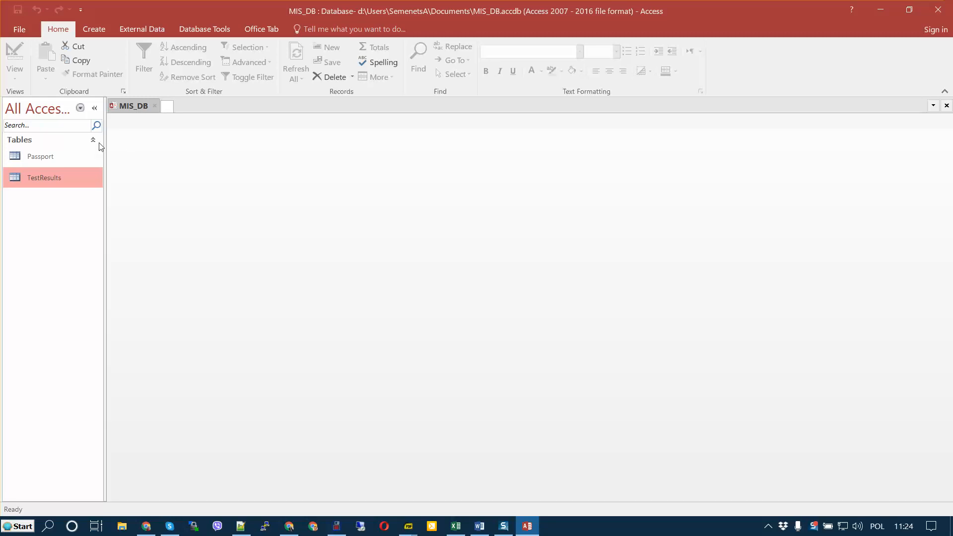
Switch to the DatabaseDevelopmentBasics-2019 PDF in SumatraPDF and read section 3.2.4 on forms development basics on page 20
left_click(91, 31)
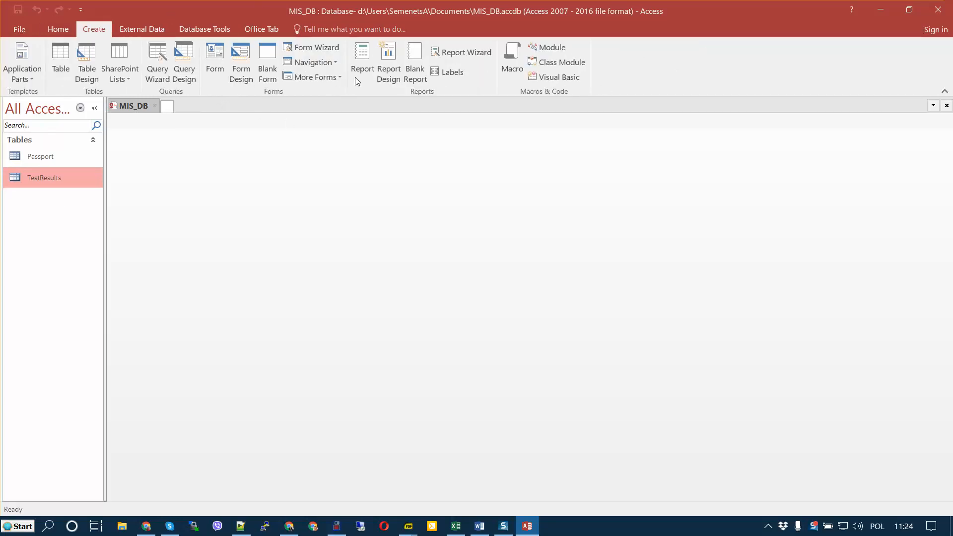
left_click(414, 531)
left_click(557, 502)
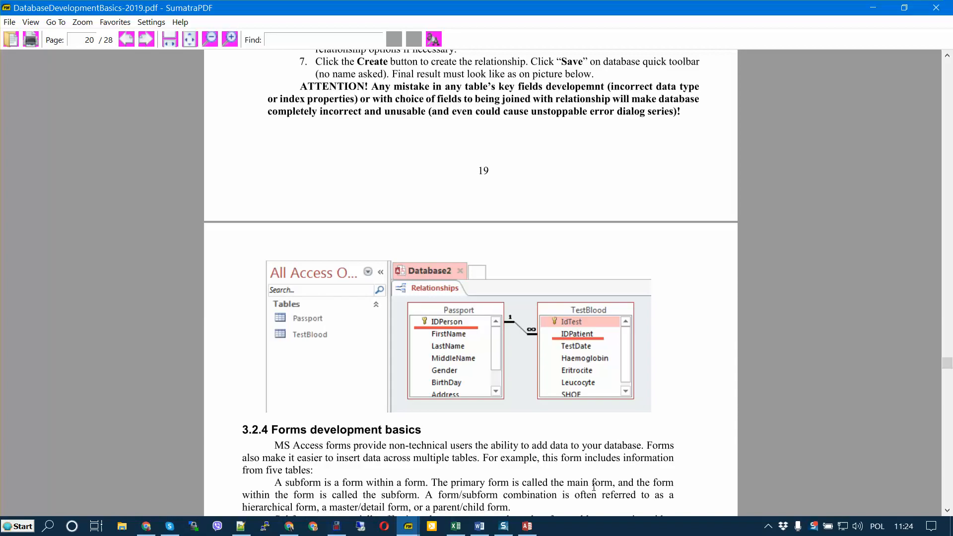
scroll(815, 259, "down", 4)
scroll(740, 282, "down", 10)
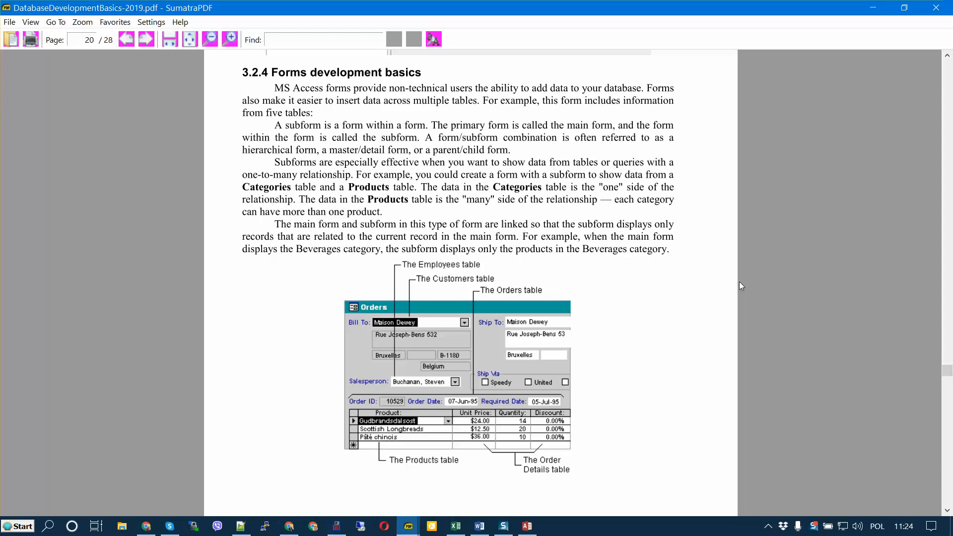
scroll(740, 285, "down", 2)
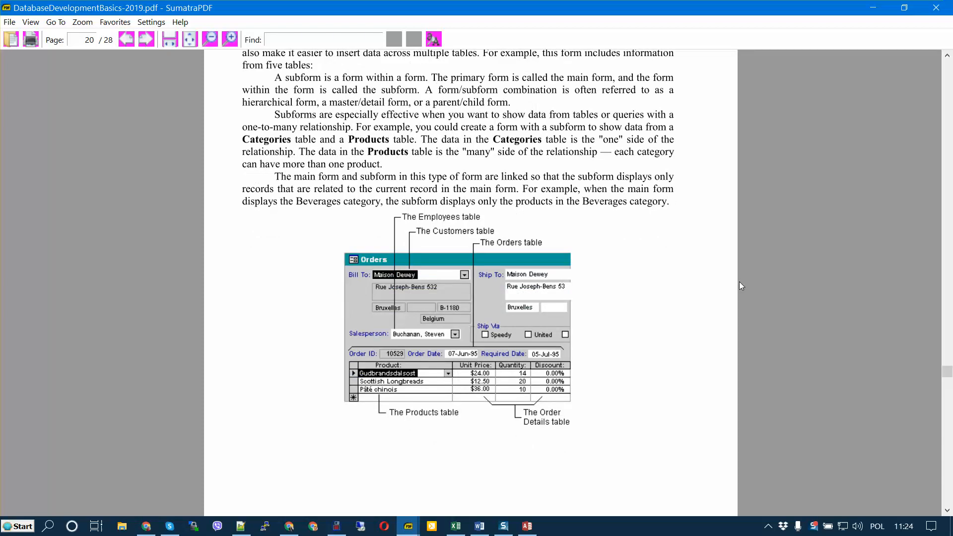
scroll(740, 286, "up", 2)
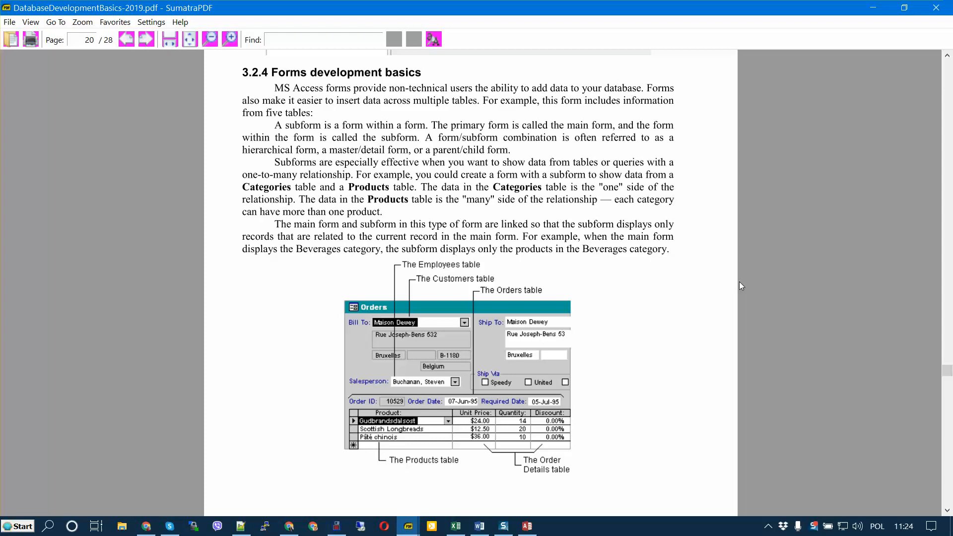
Read pages 20 to 23 of the PDF on creating composite and single forms, and revisit the composite form example in Figure 9
scroll(740, 285, "down", 2)
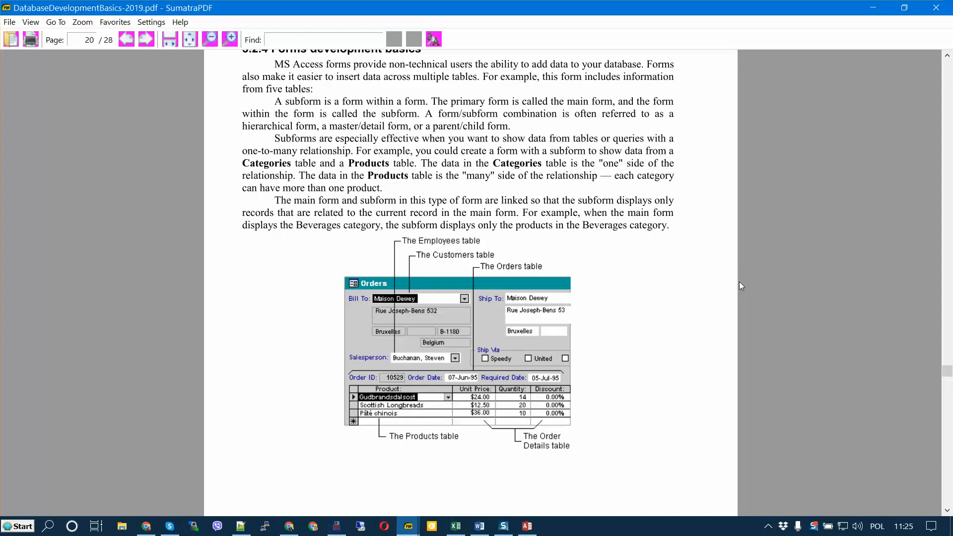
scroll(741, 287, "down", 1)
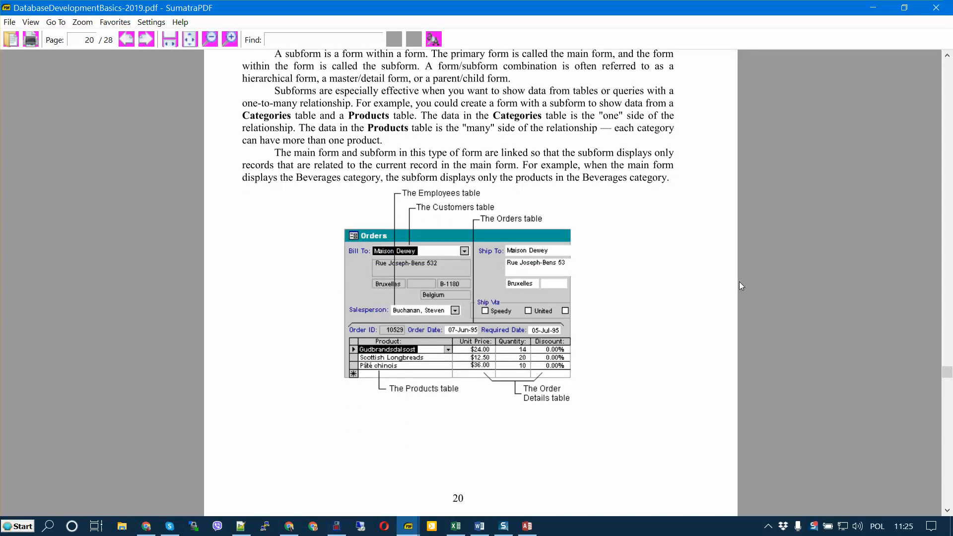
scroll(739, 286, "down", 16)
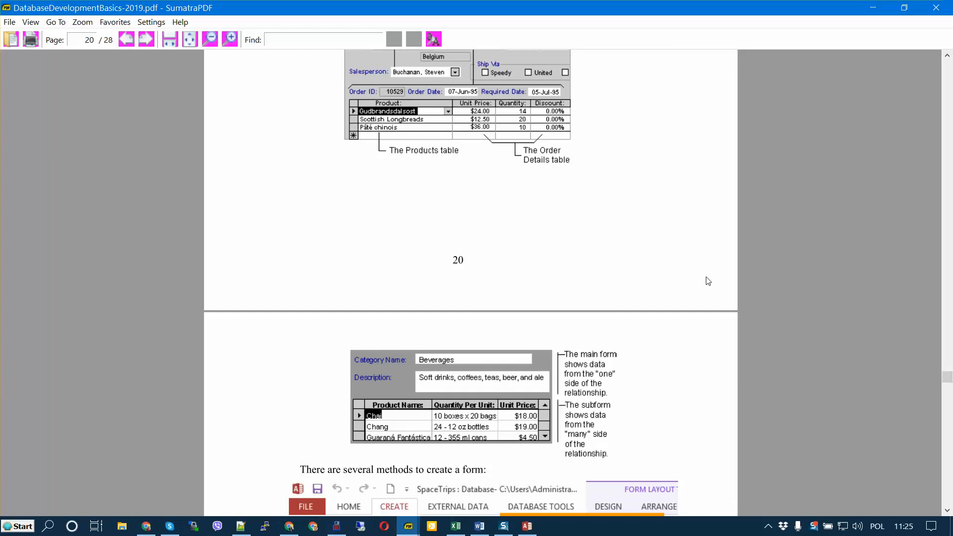
scroll(698, 280, "down", 19)
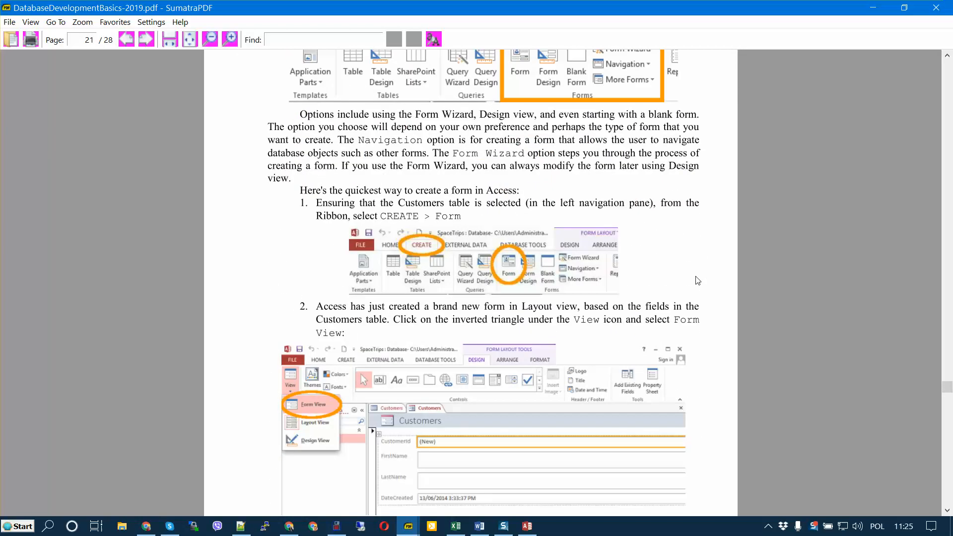
scroll(697, 280, "down", 20)
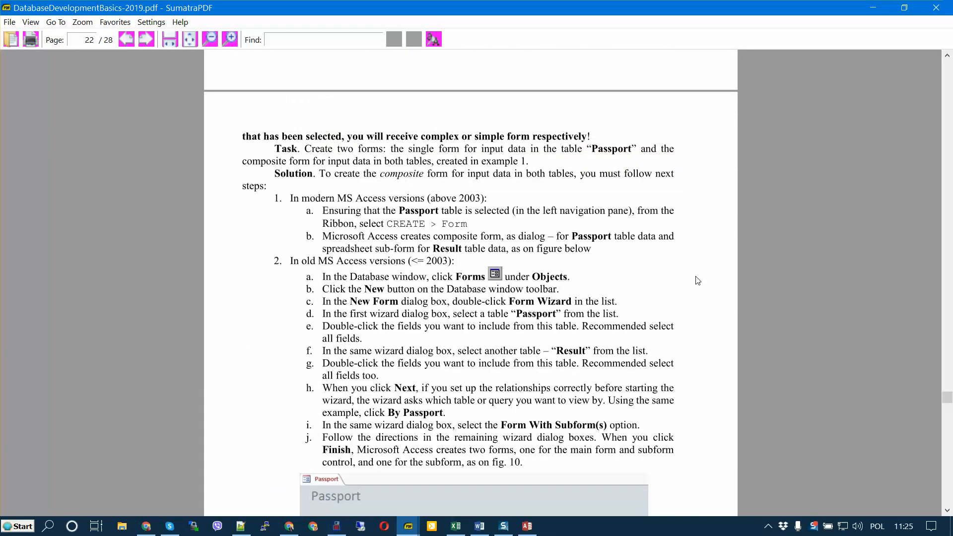
scroll(698, 280, "down", 2)
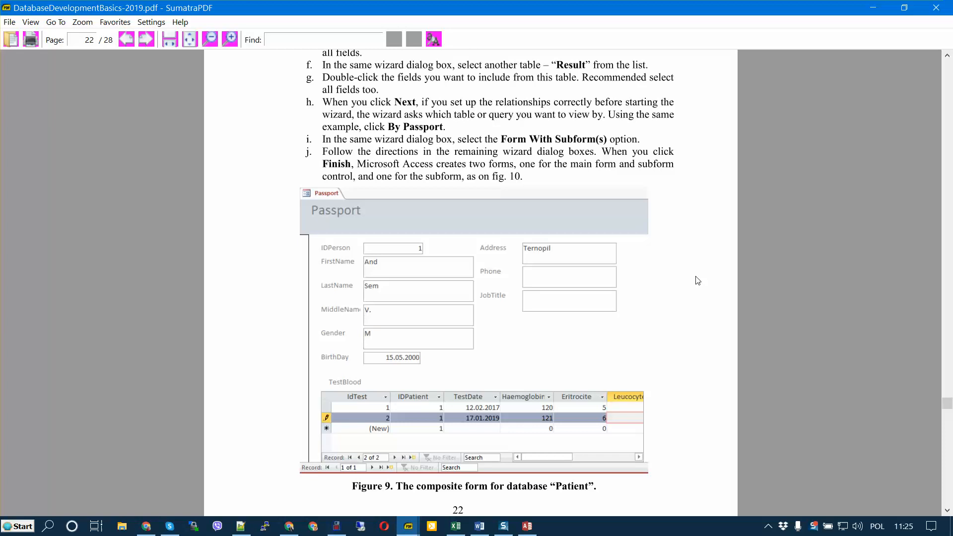
scroll(697, 280, "down", 20)
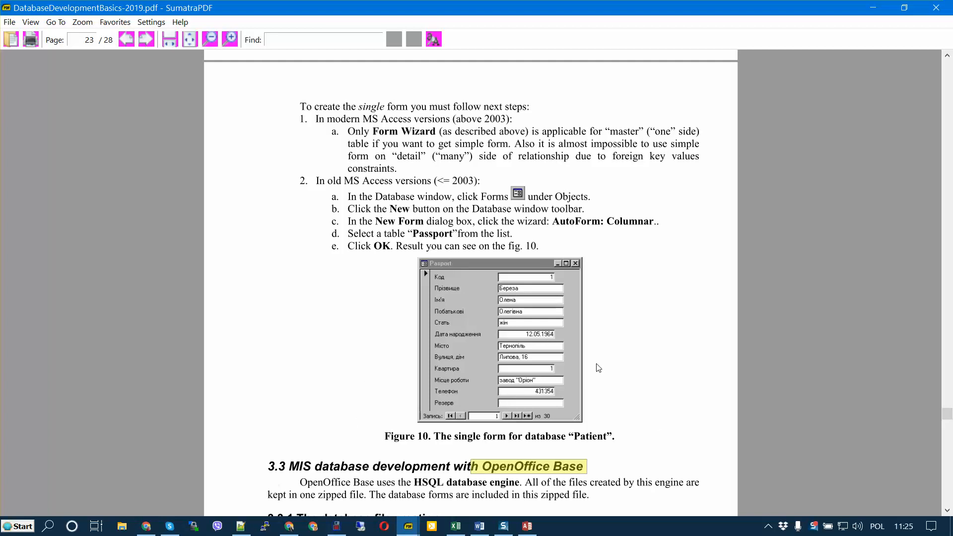
scroll(599, 366, "up", 3)
scroll(599, 366, "down", 3)
scroll(600, 366, "up", 7)
scroll(599, 366, "down", 4)
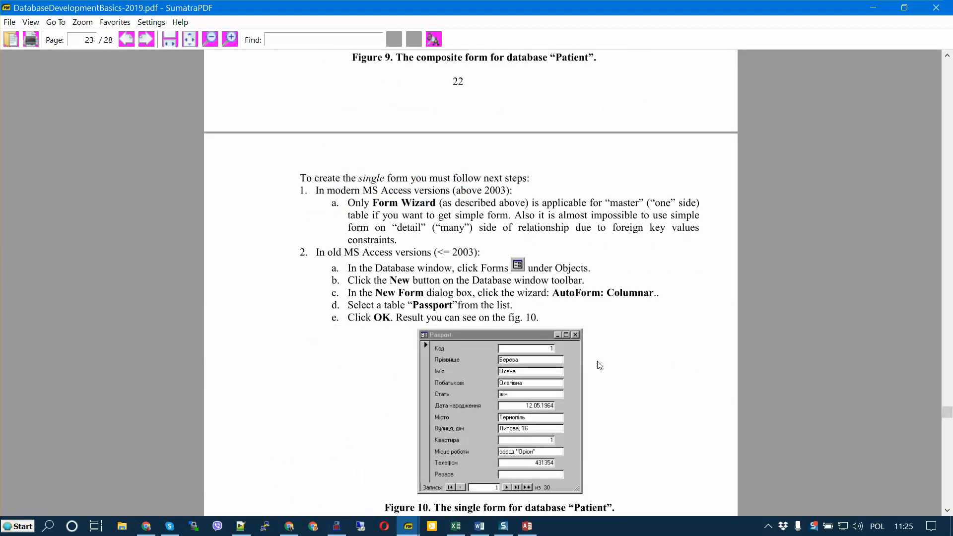
scroll(599, 366, "down", 1)
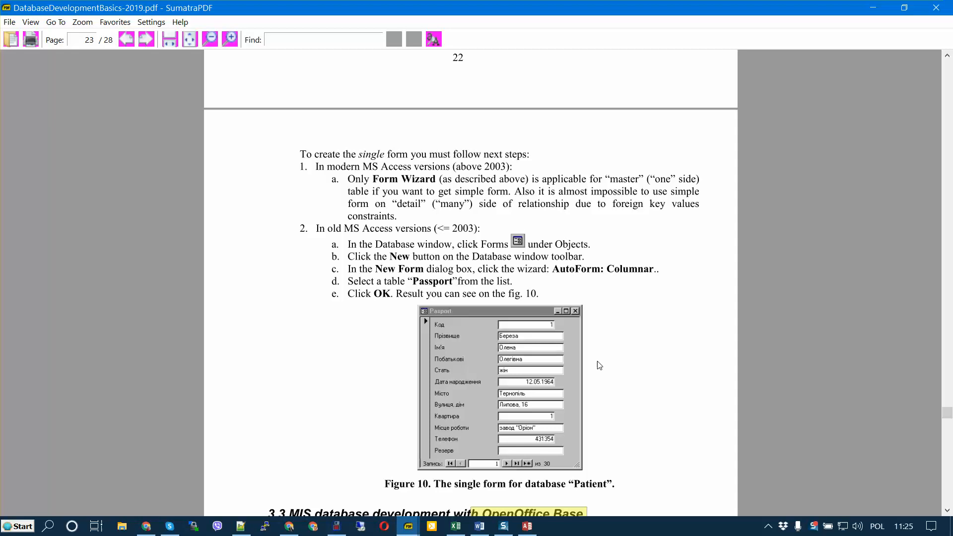
scroll(599, 366, "up", 1)
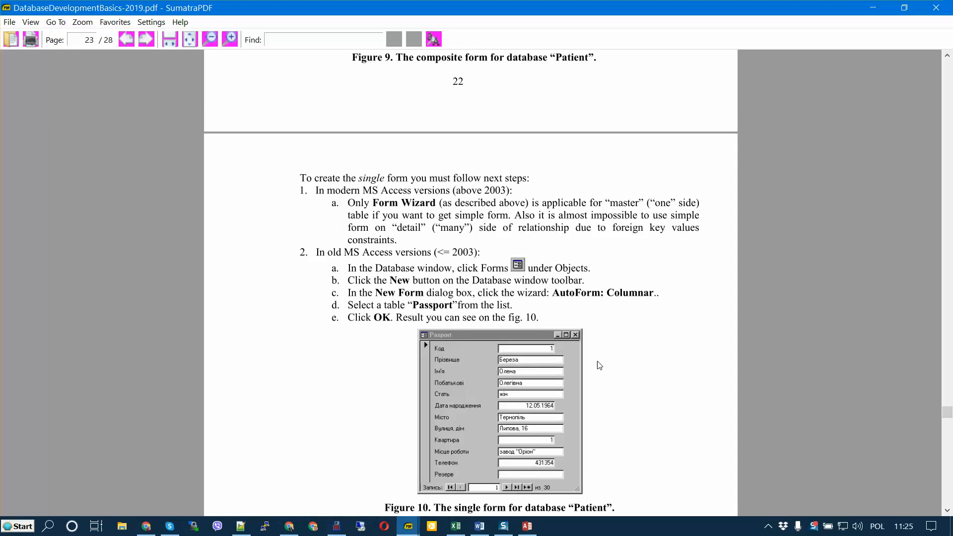
scroll(600, 366, "down", 1)
scroll(599, 366, "up", 17)
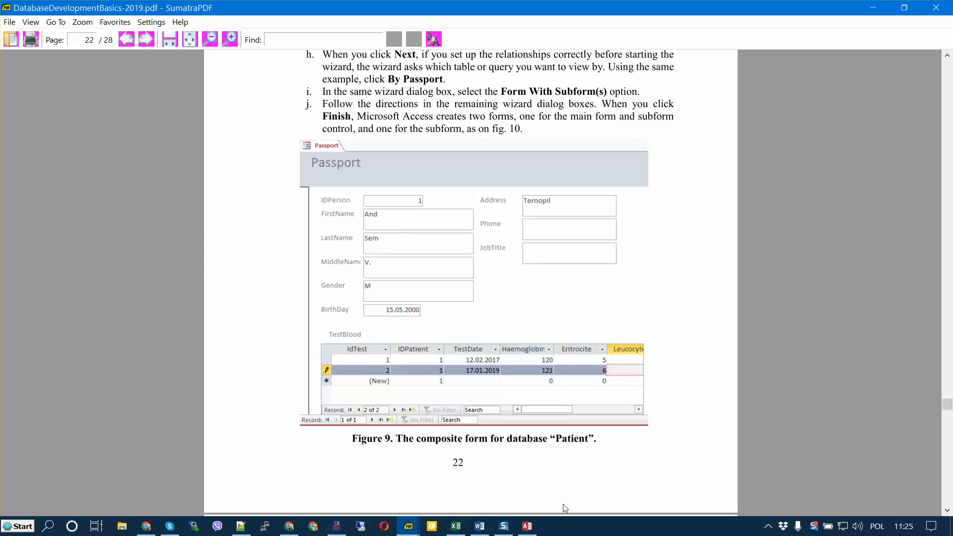
Switch to the MIS_DB database in Access and generate an automatic form from the Passport table
left_click(523, 533)
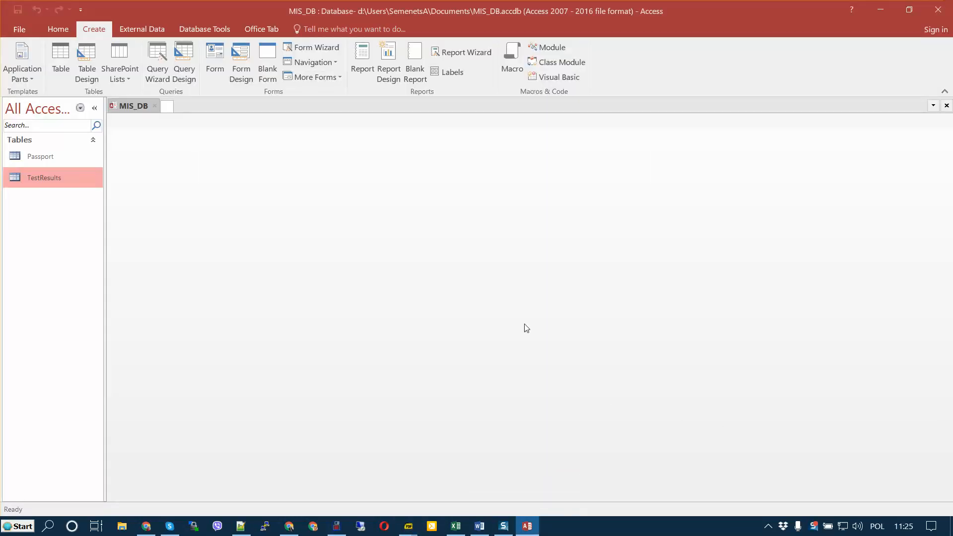
left_click(50, 163)
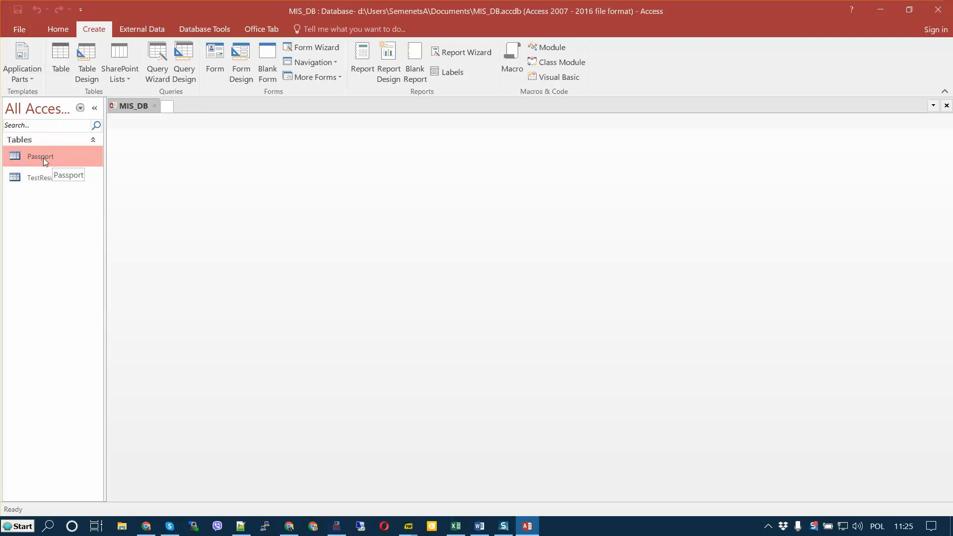
left_click(211, 56)
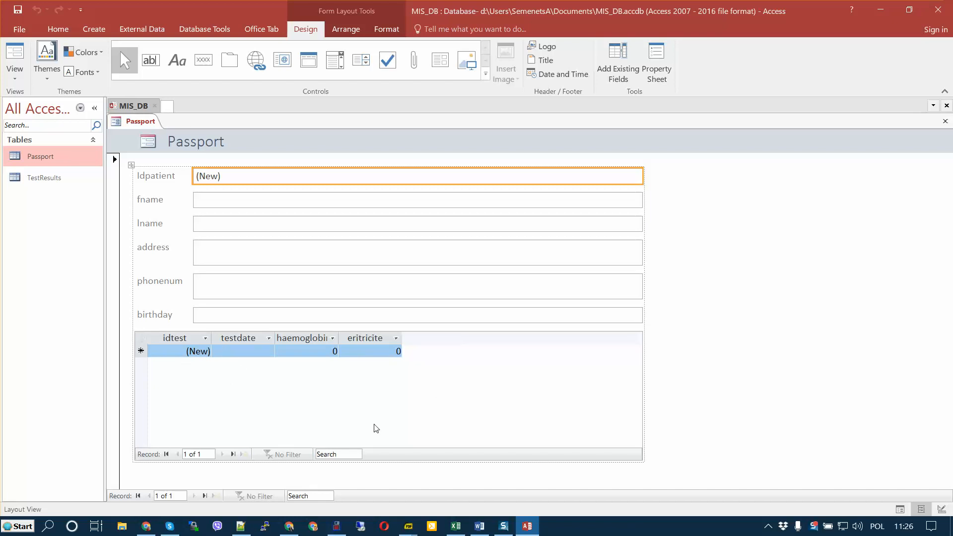
Examine the new form in Layout View, selecting the fname and lname text boxes and trying out resizing lname
left_click(14, 78)
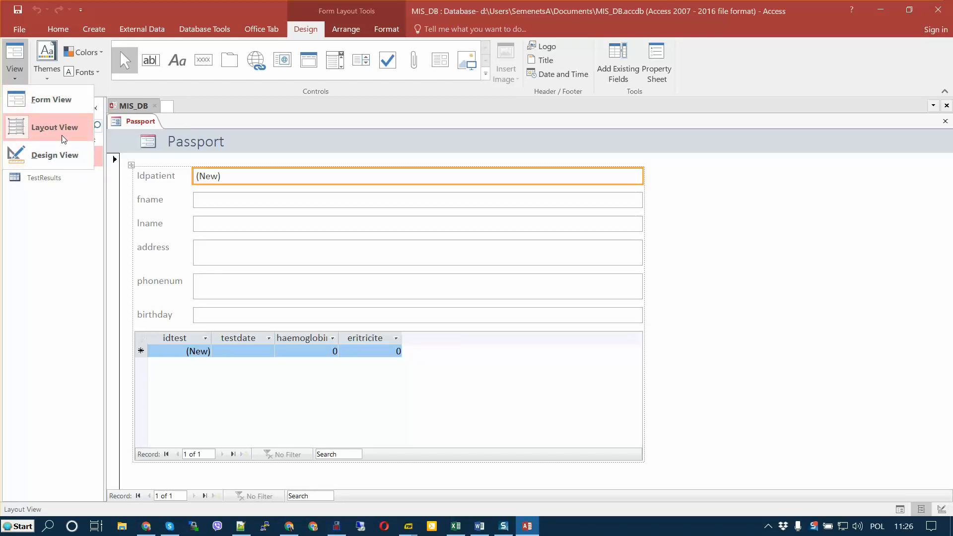
left_click(201, 205)
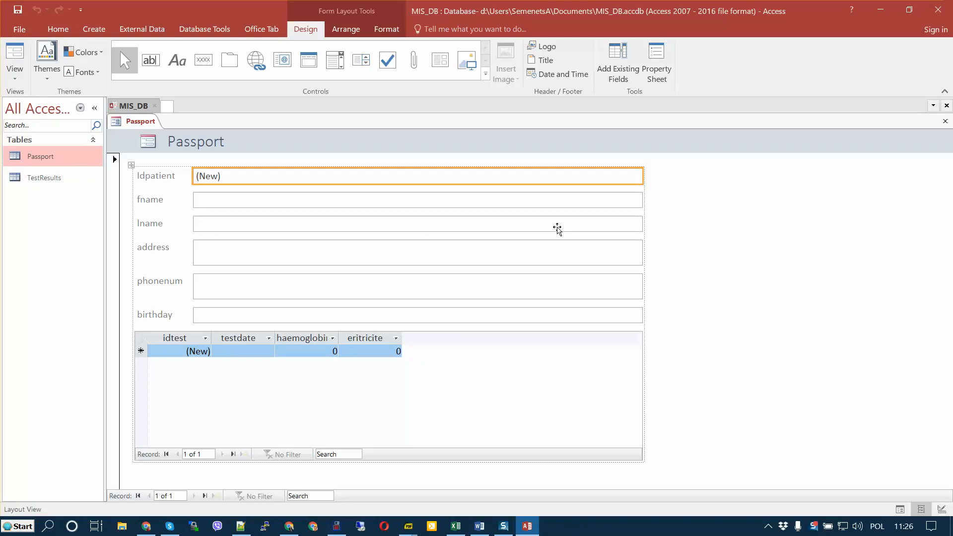
left_click(632, 203)
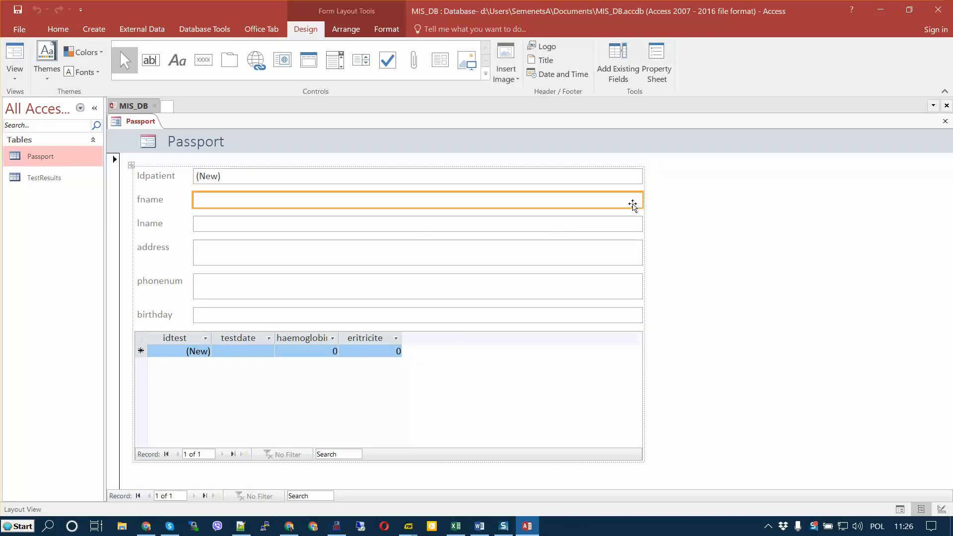
left_click(627, 220)
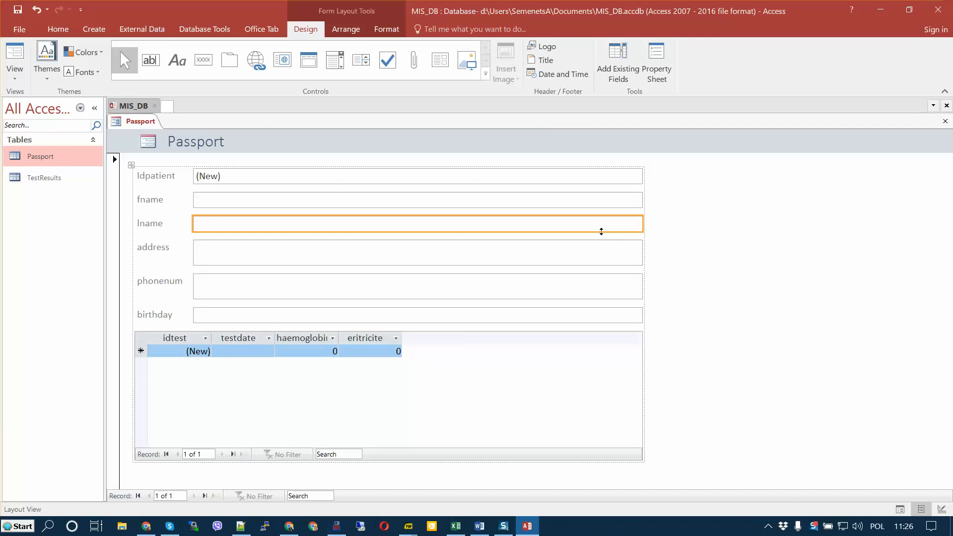
mouse_move(643, 223)
left_mouse_down()
mouse_move(653, 227)
mouse_move(643, 222)
left_mouse_up()
Inspect the form's structure and controls in Design View, and switch it to Form View
left_click(15, 72)
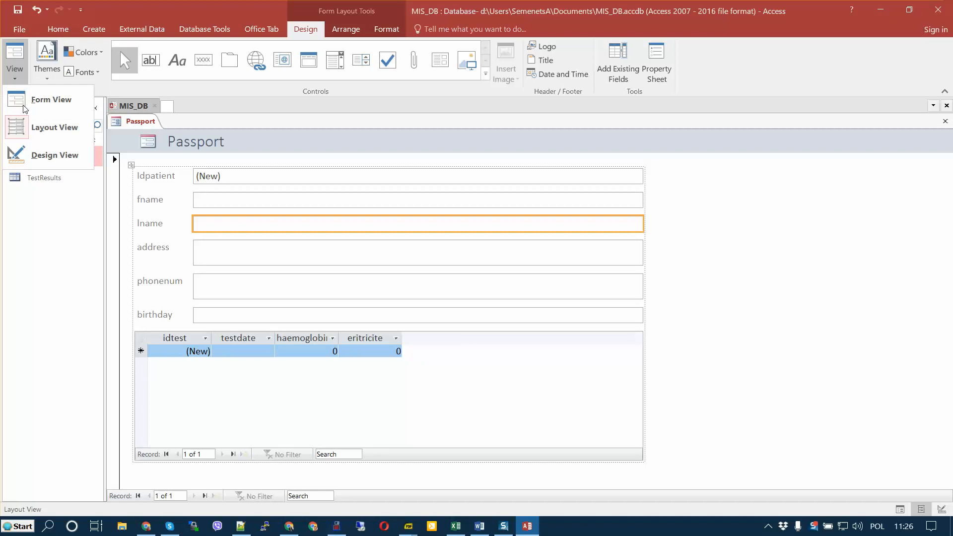
left_click(51, 165)
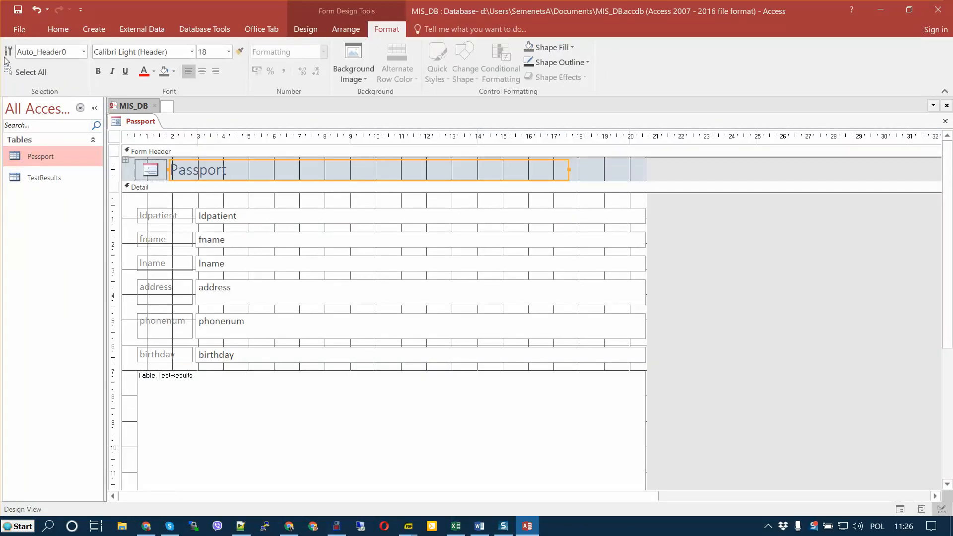
left_click(302, 34)
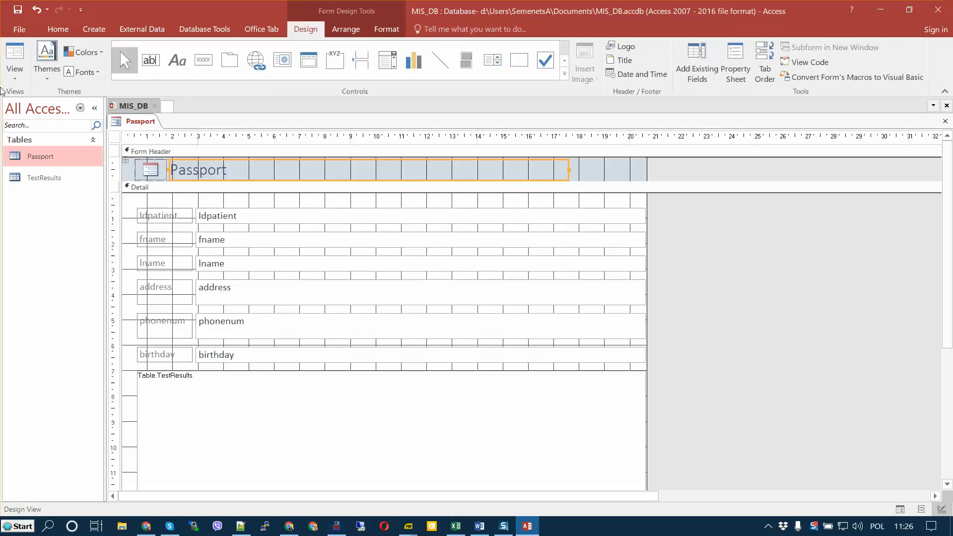
left_click(14, 72)
left_click(35, 97)
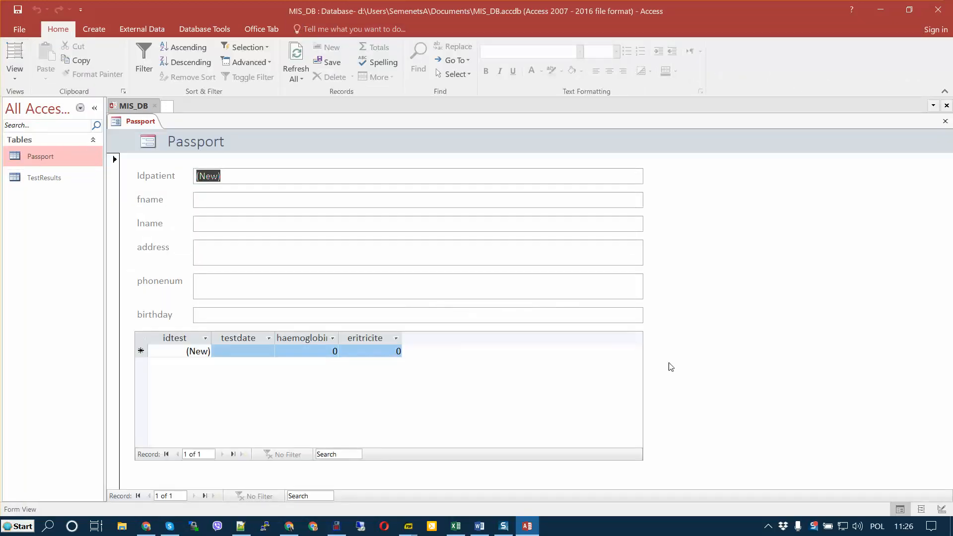
Save the form under the name Passport1 and close it
left_click(14, 10)
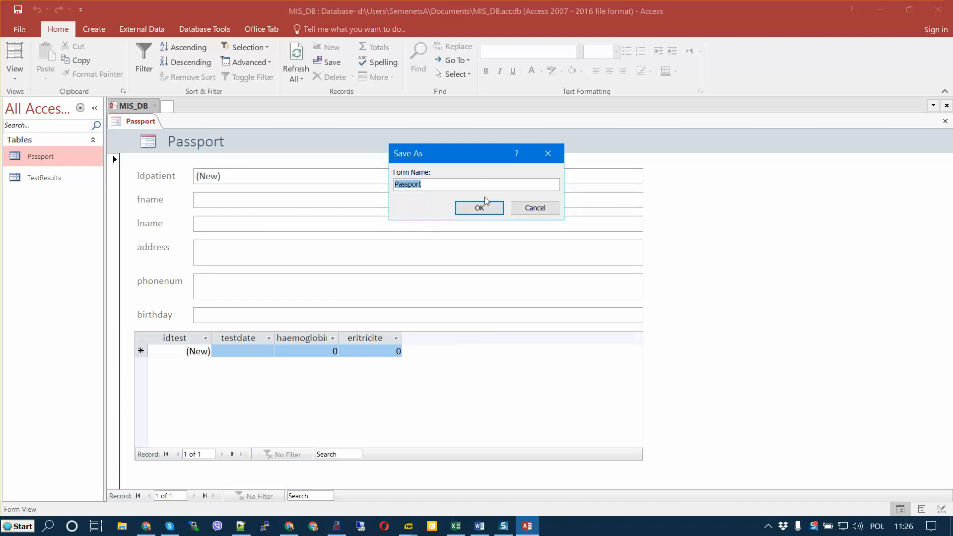
left_click(466, 186)
type("1")
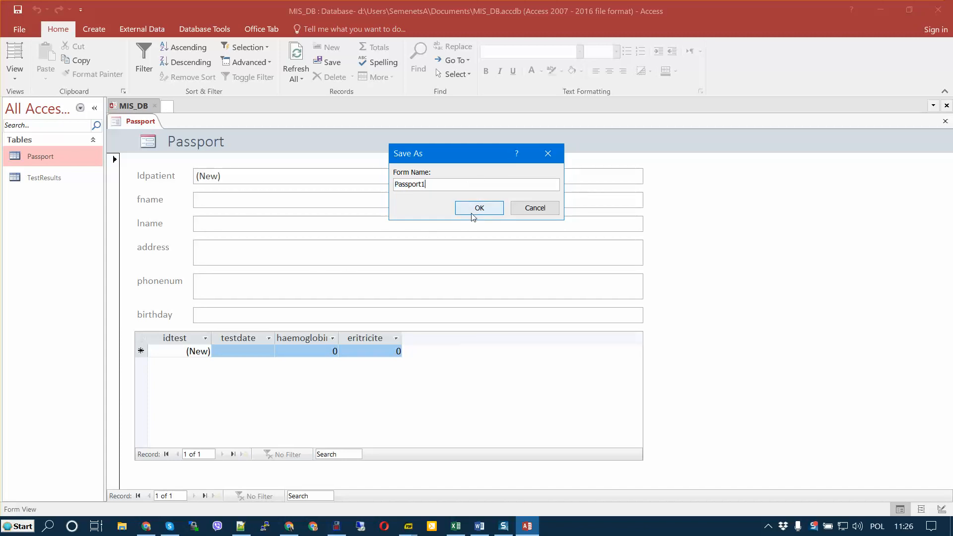
left_click(473, 208)
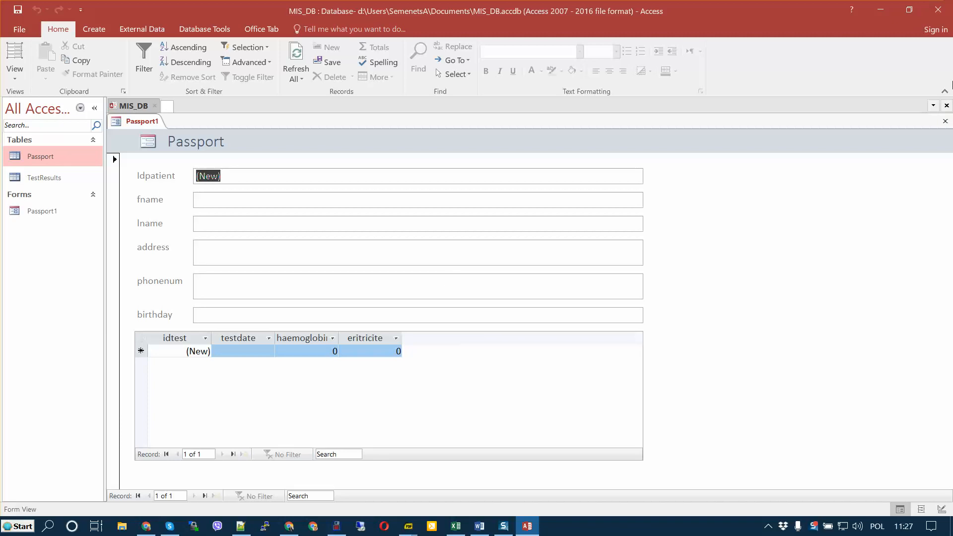
left_click(946, 121)
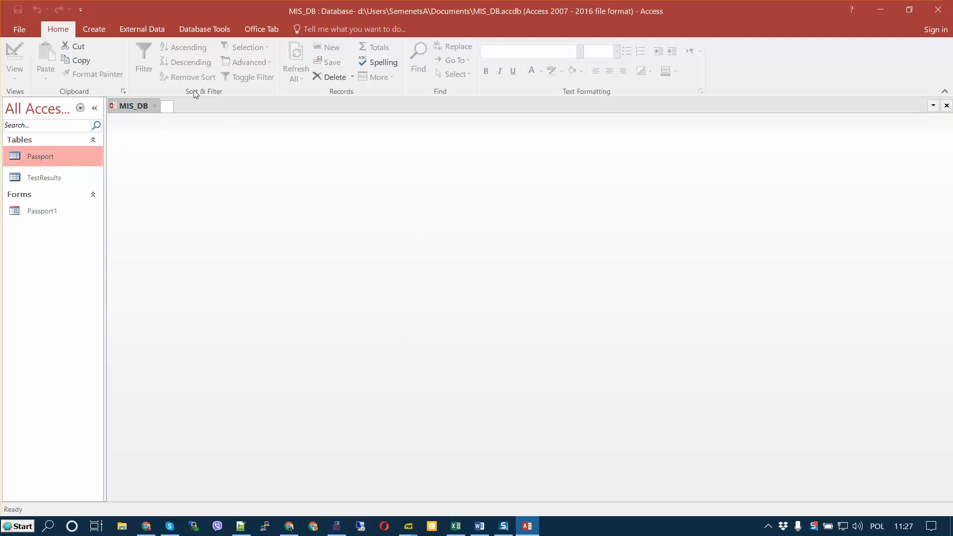
Start the Form Wizard with the Passport table as the source
left_click(92, 32)
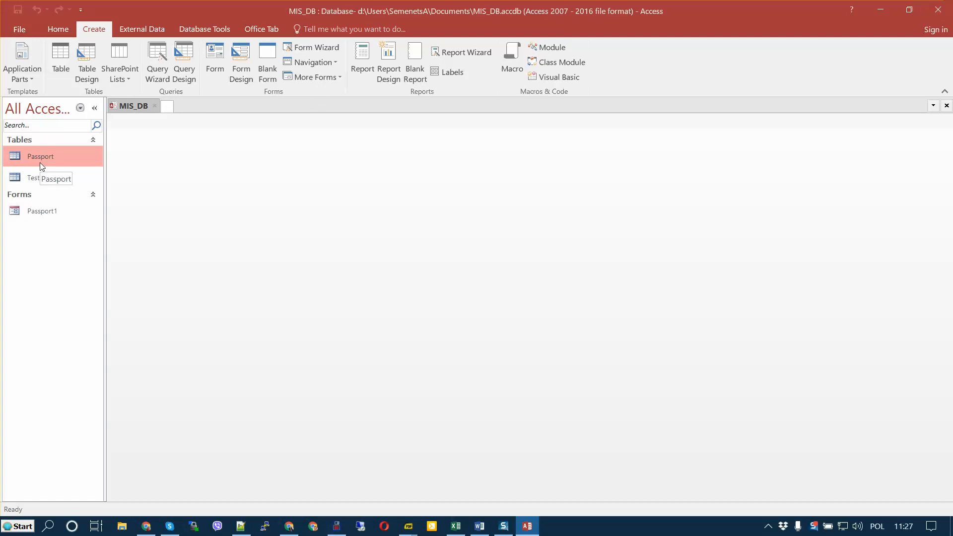
left_click(316, 47)
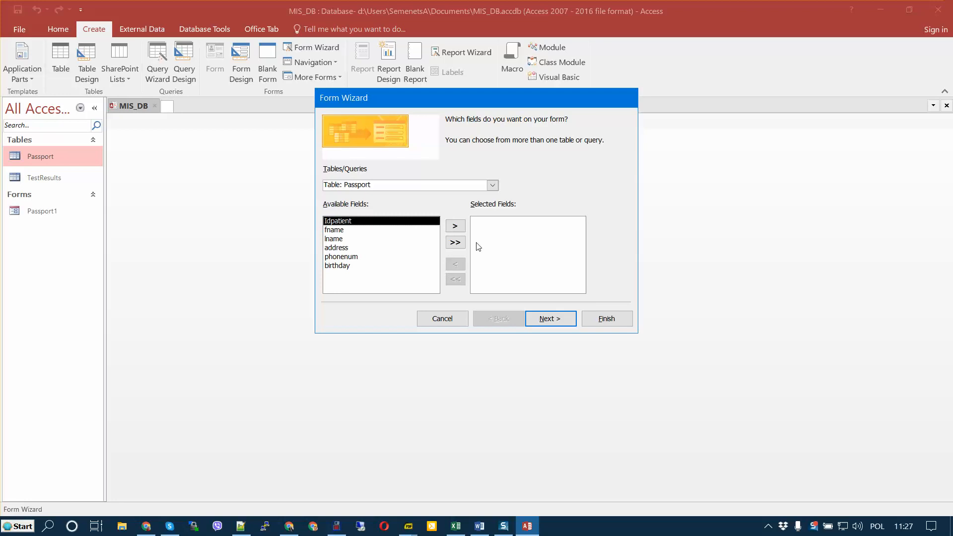
left_click(455, 226)
left_click(456, 228)
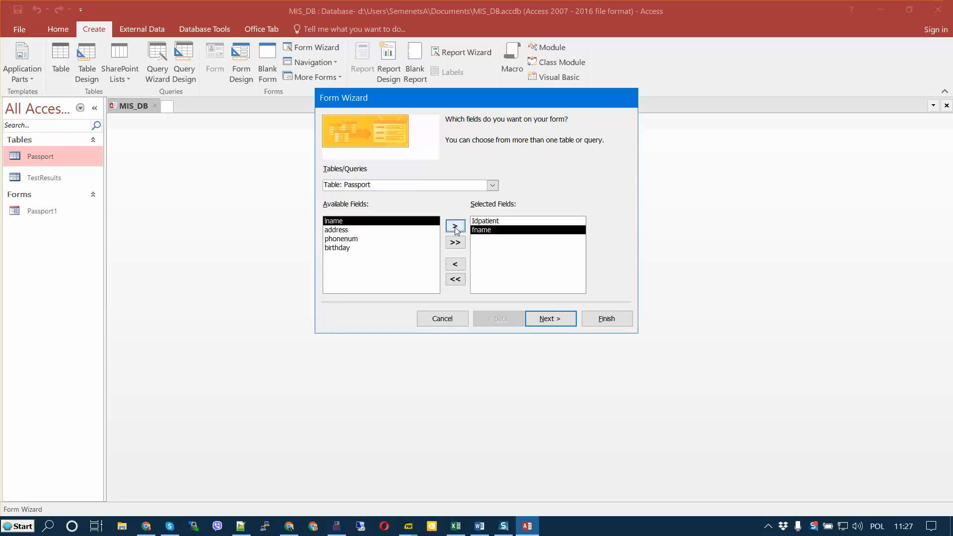
left_click(456, 228)
left_click(455, 264)
left_click(462, 247)
left_click(455, 279)
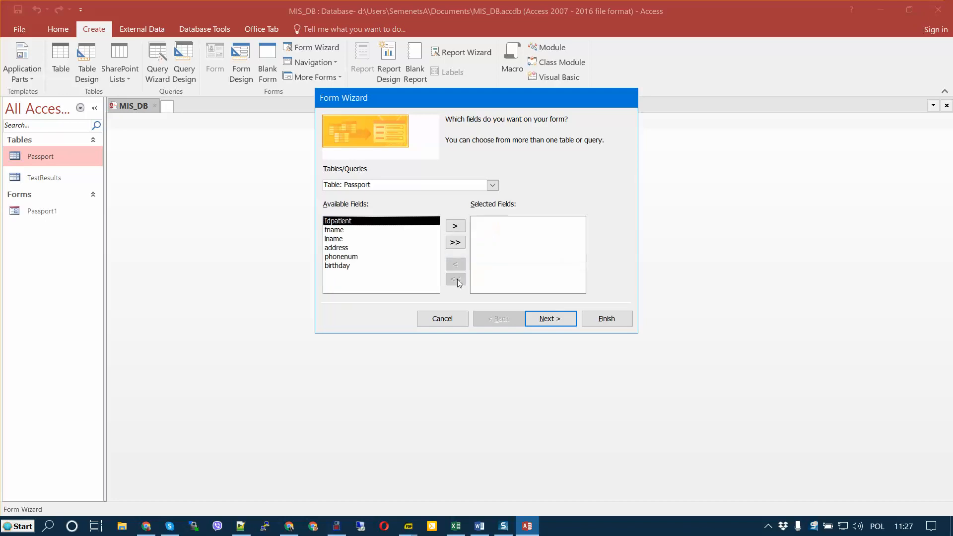
Include all fields from both the Passport and TestResults tables in the form, and proceed to the choice of data view
left_click(455, 243)
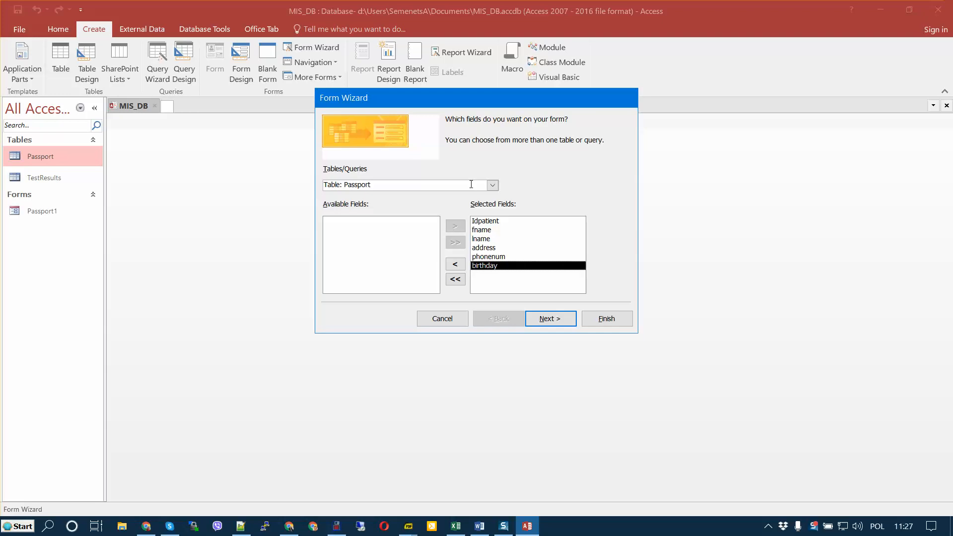
left_click(492, 185)
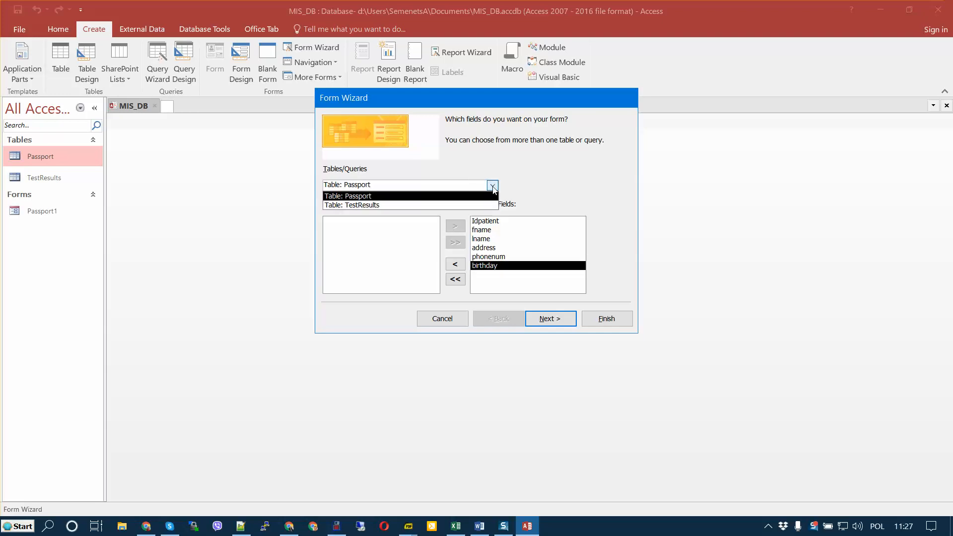
left_click(393, 206)
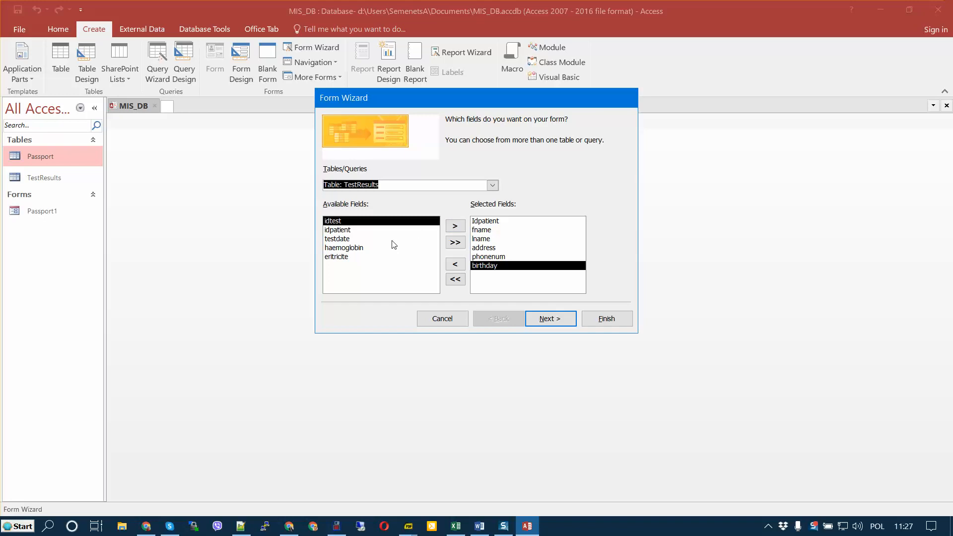
left_click(454, 244)
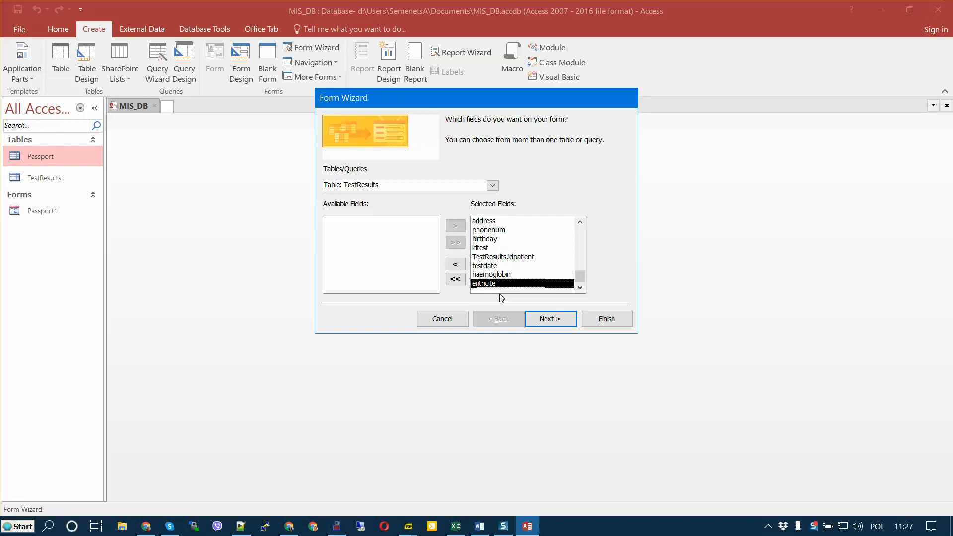
left_click(551, 325)
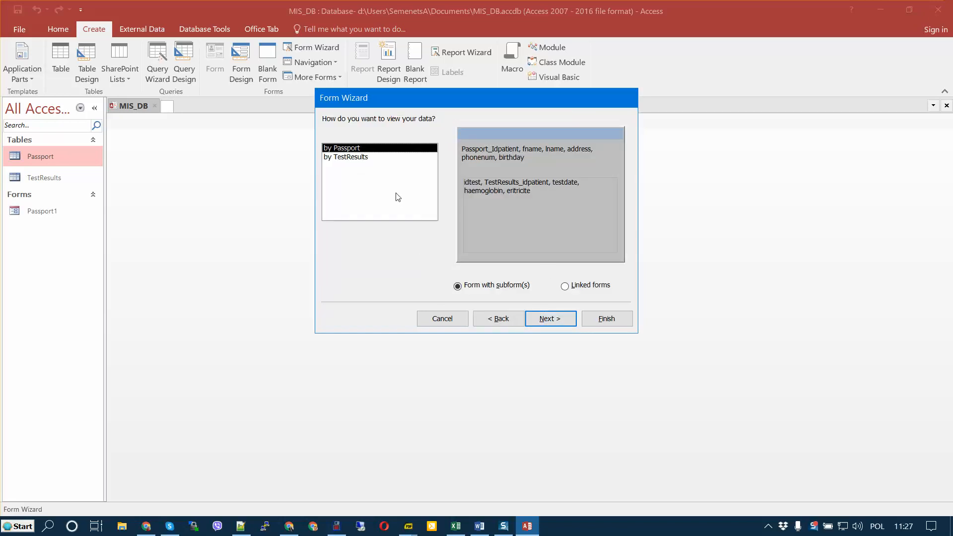
Choose to view the data by Passport as a form with a subform, and proceed to the subform layout
left_click(351, 158)
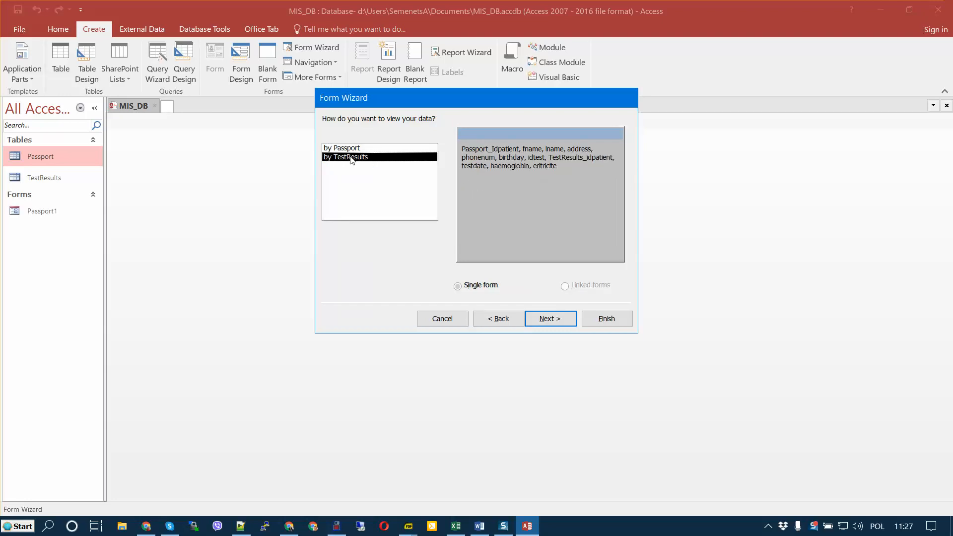
left_click(346, 149)
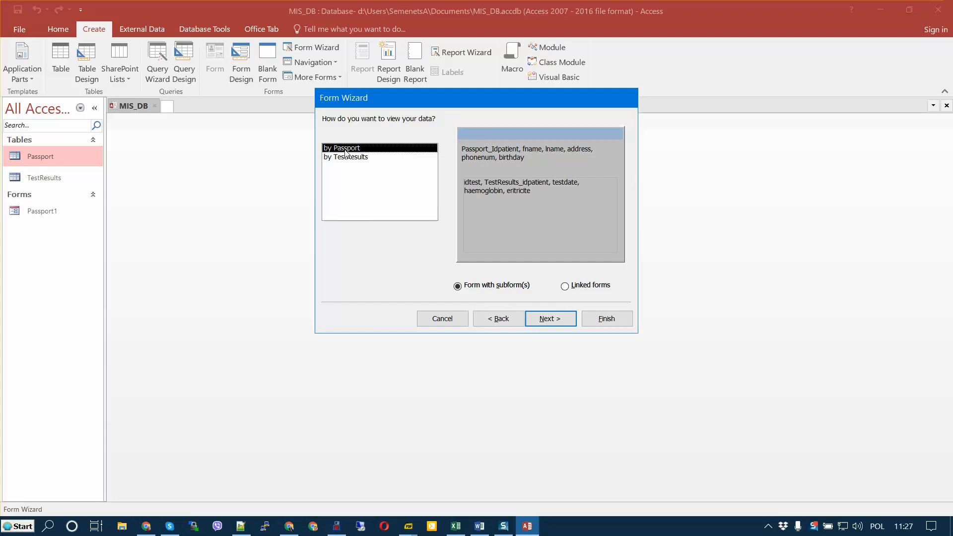
left_click(564, 287)
left_click(458, 286)
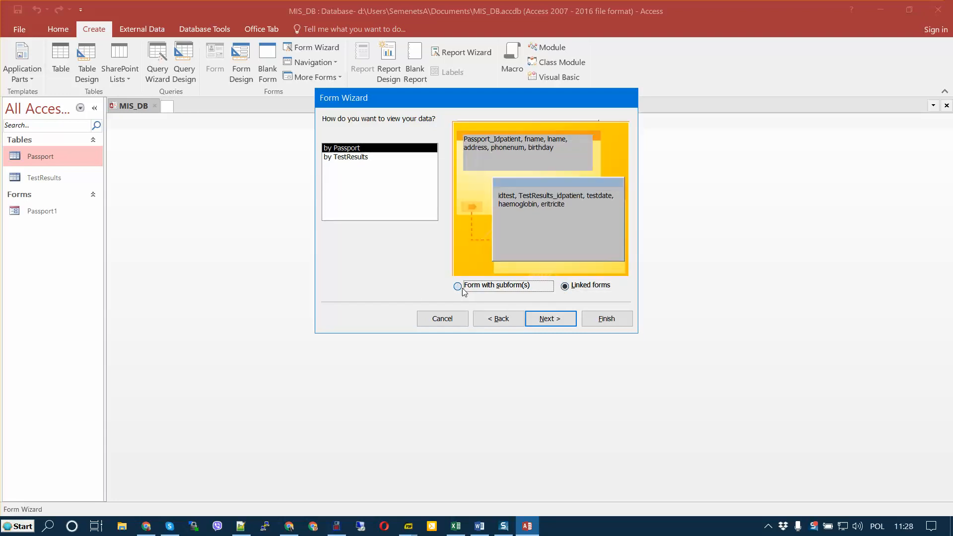
left_click(555, 324)
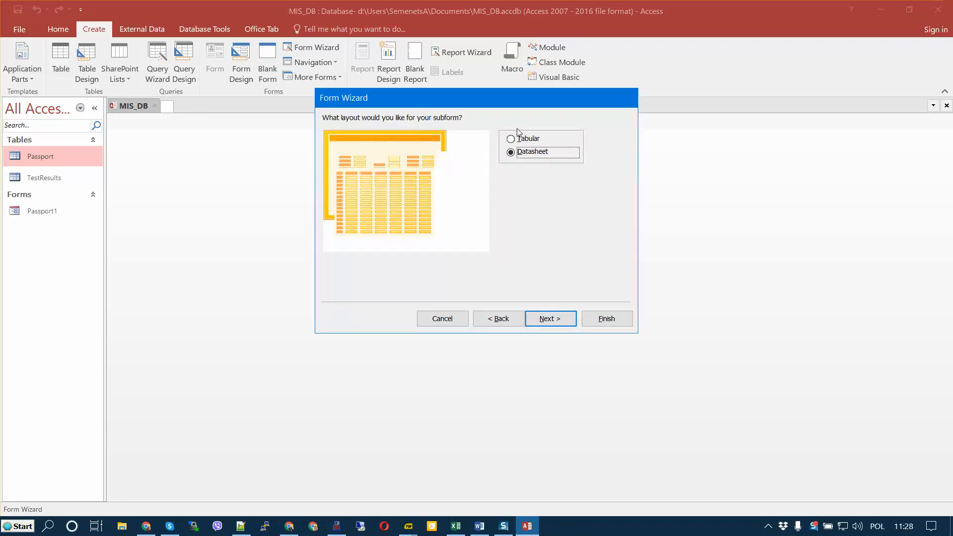
Keep the Datasheet subform layout, title the main form Passport2, and finish the wizard with the form opened for data entry
left_click(546, 322)
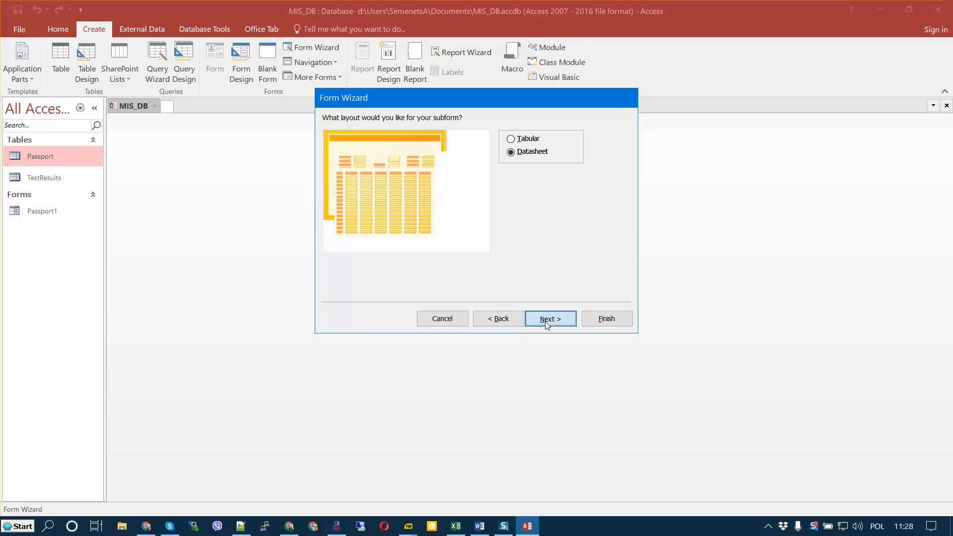
left_click(514, 134)
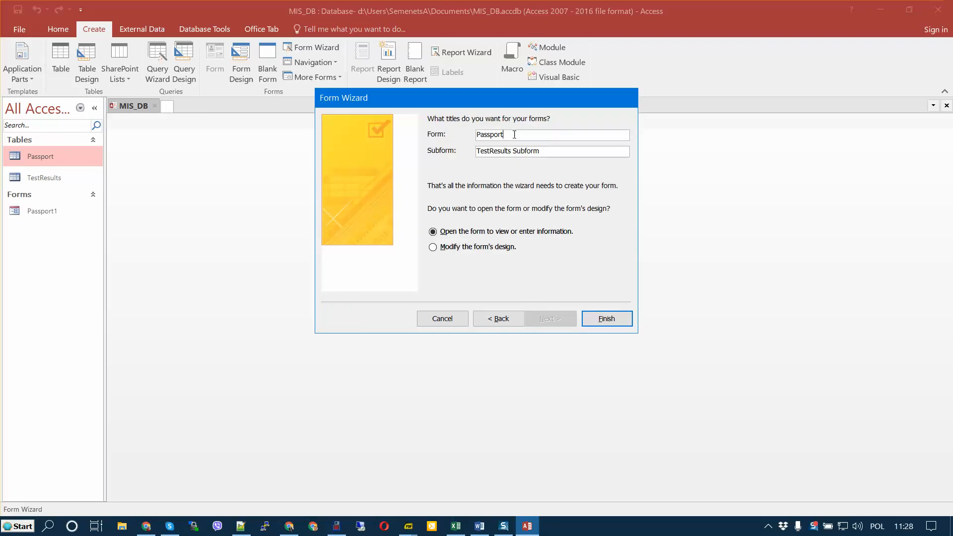
left_click(599, 322)
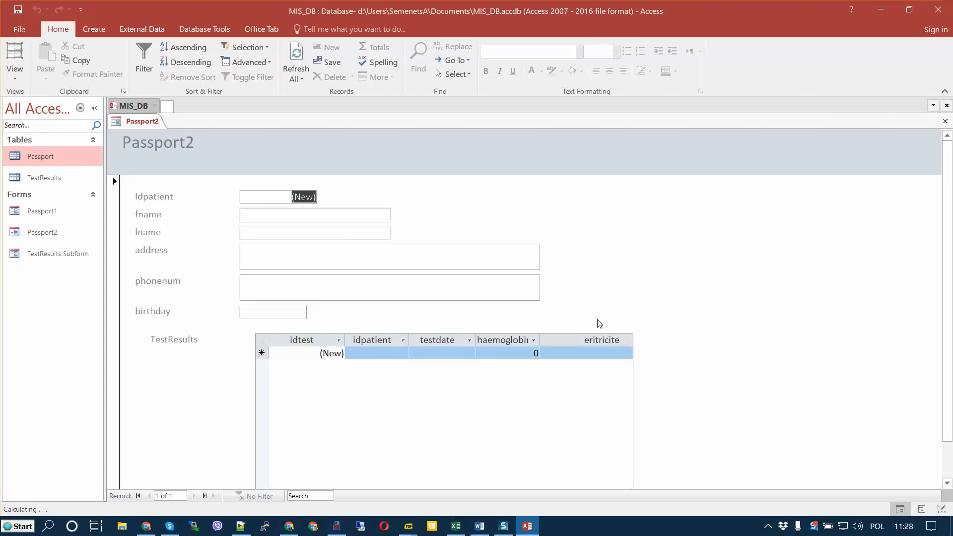
Compare the database's saved forms Passport1, Passport2 and TestResults Subform in the object list
left_click(56, 256)
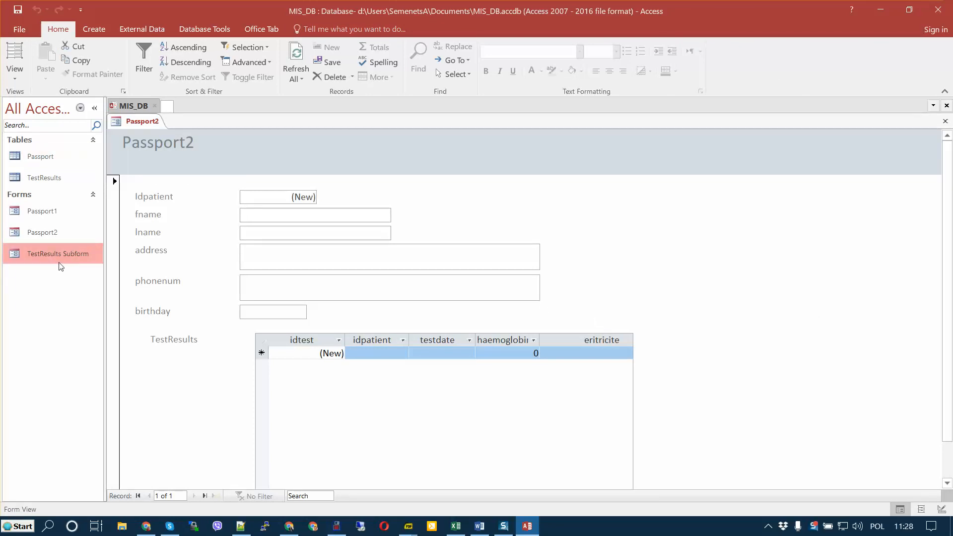
left_click(43, 214)
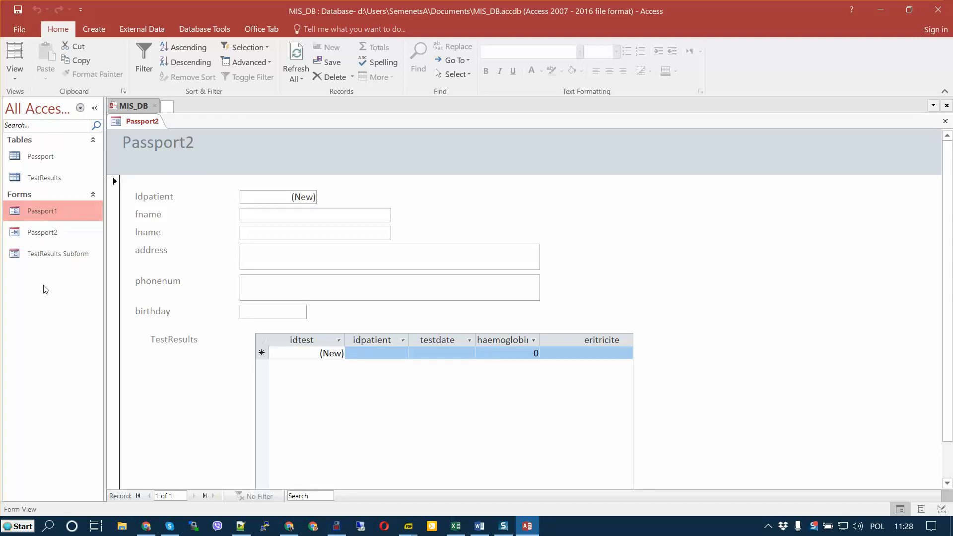
left_click(47, 262)
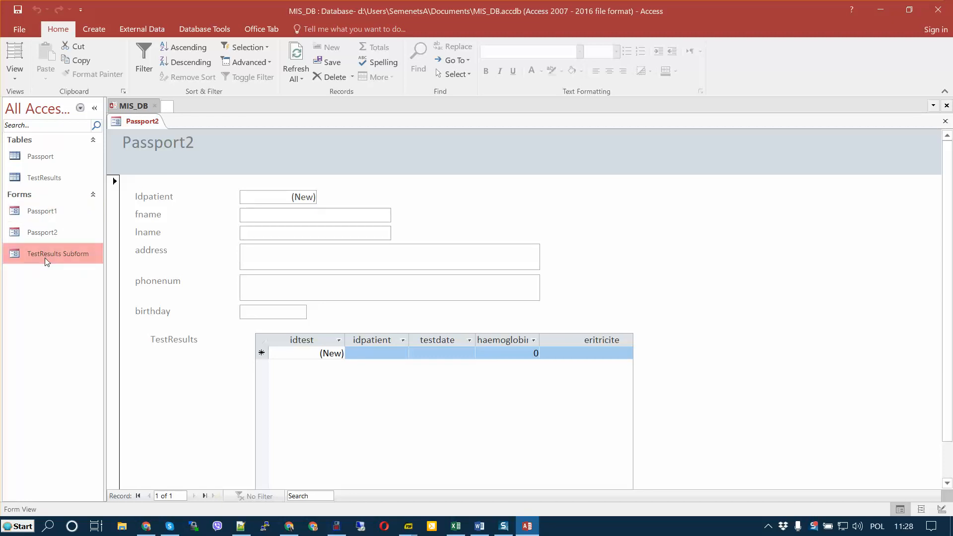
left_click(46, 233)
left_click(47, 258)
left_click(50, 237)
left_click(48, 254)
In Layout View, widen the fname and lname text boxes to about the width of the address box
left_click(383, 215)
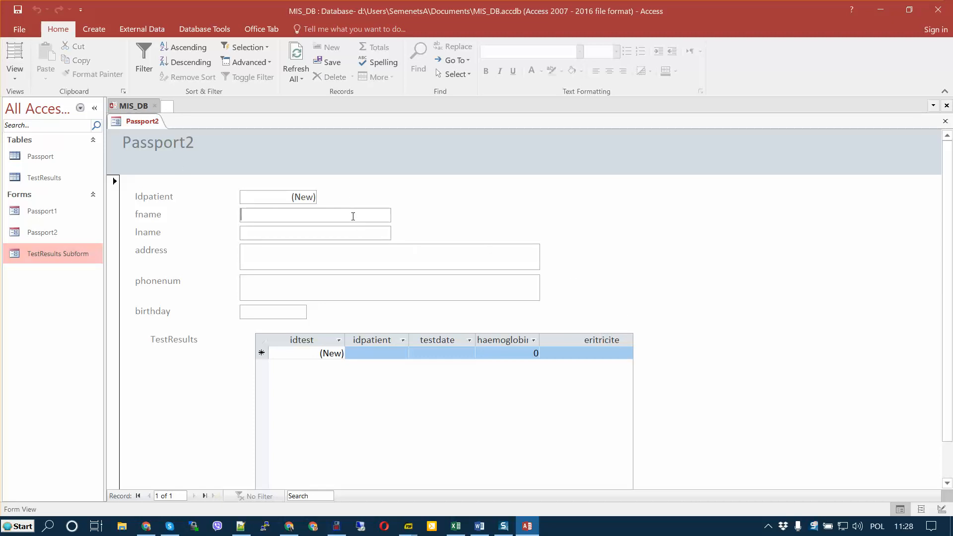
left_click(14, 74)
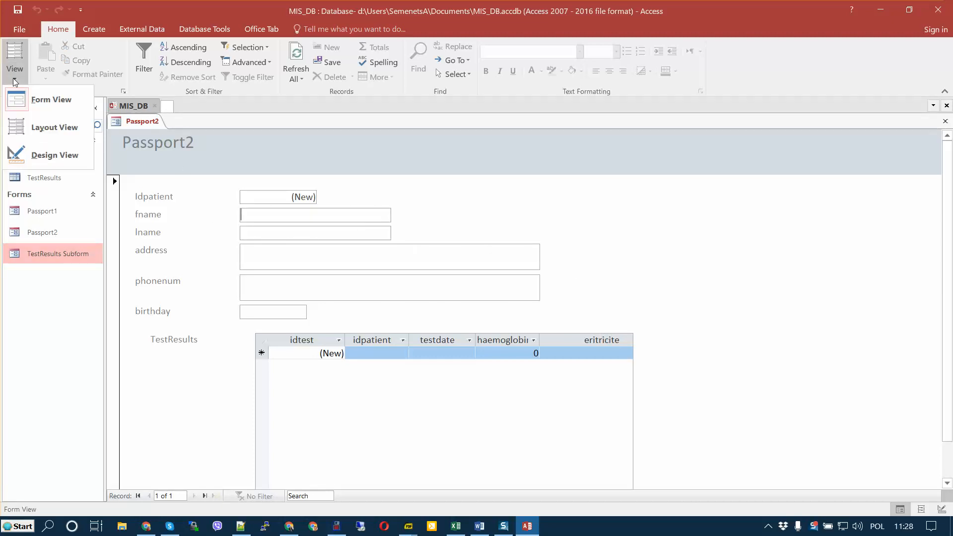
left_click(47, 129)
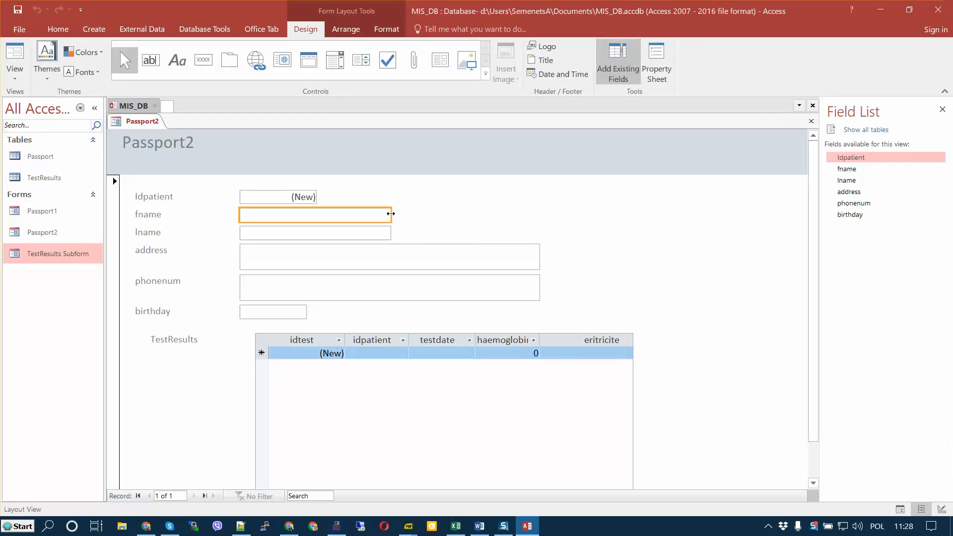
left_click_drag(391, 215, 537, 215)
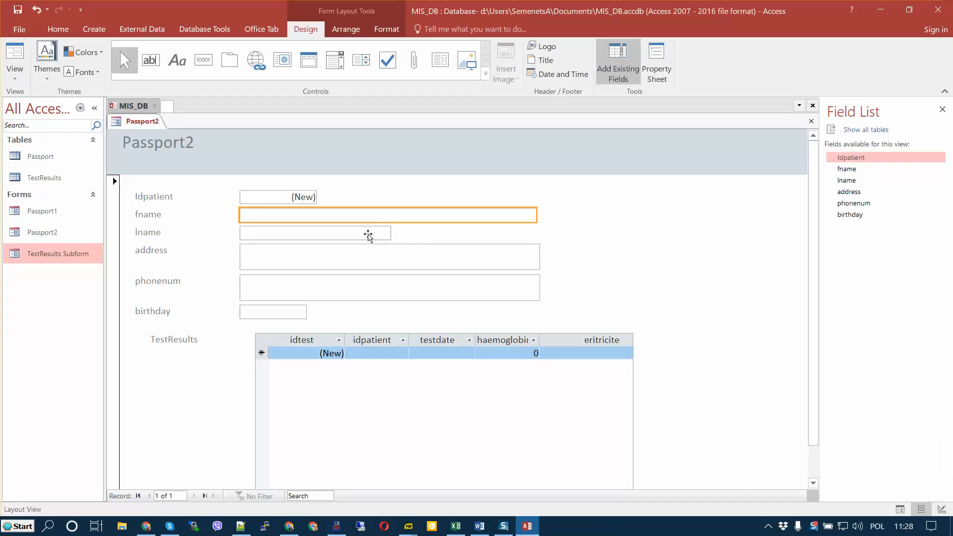
left_click(367, 234)
left_click_drag(391, 233, 537, 237)
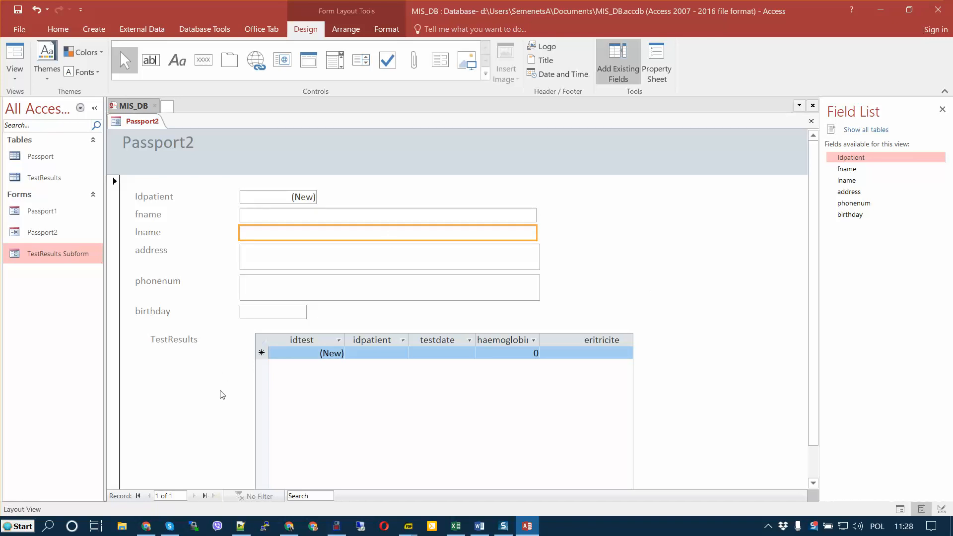
Widen the TestResults subform on both sides to give its datasheet columns more room
left_click(301, 415)
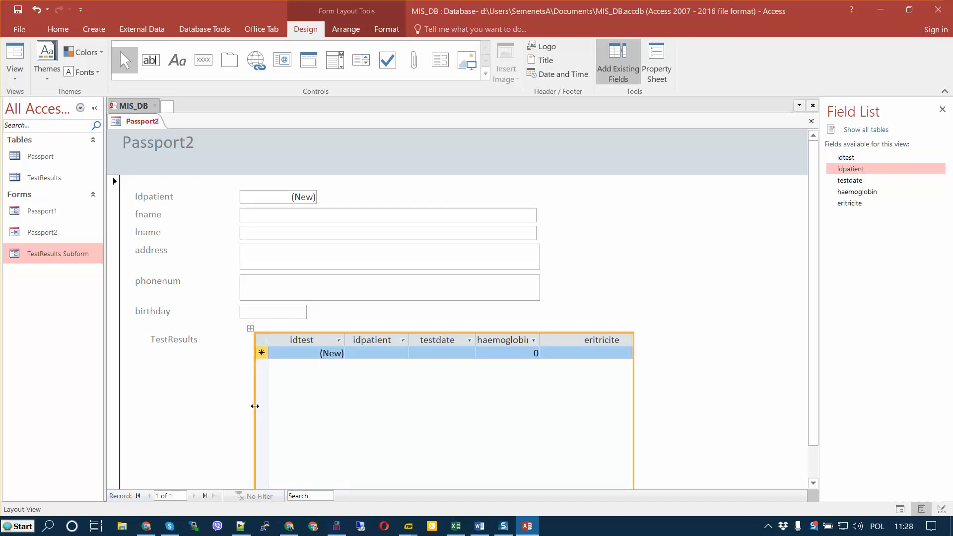
left_click_drag(255, 406, 222, 410)
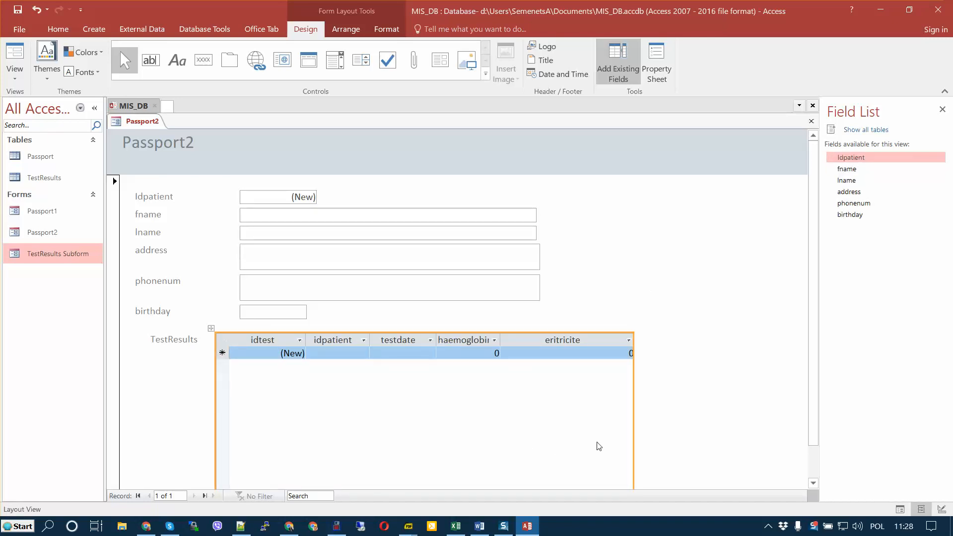
left_click_drag(633, 424, 664, 420)
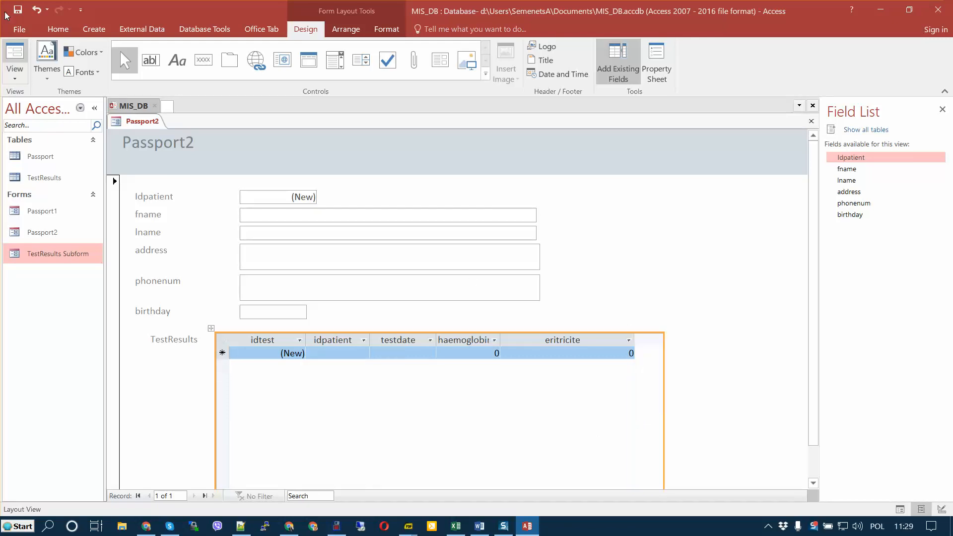
Save the Passport2 form and check its layout in Form View
left_click(17, 9)
left_click(14, 52)
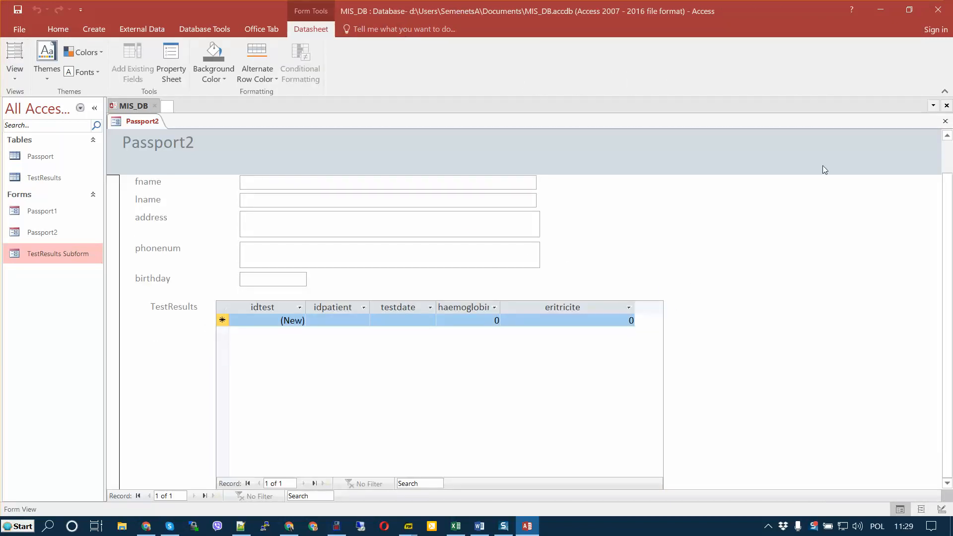
left_click(949, 162)
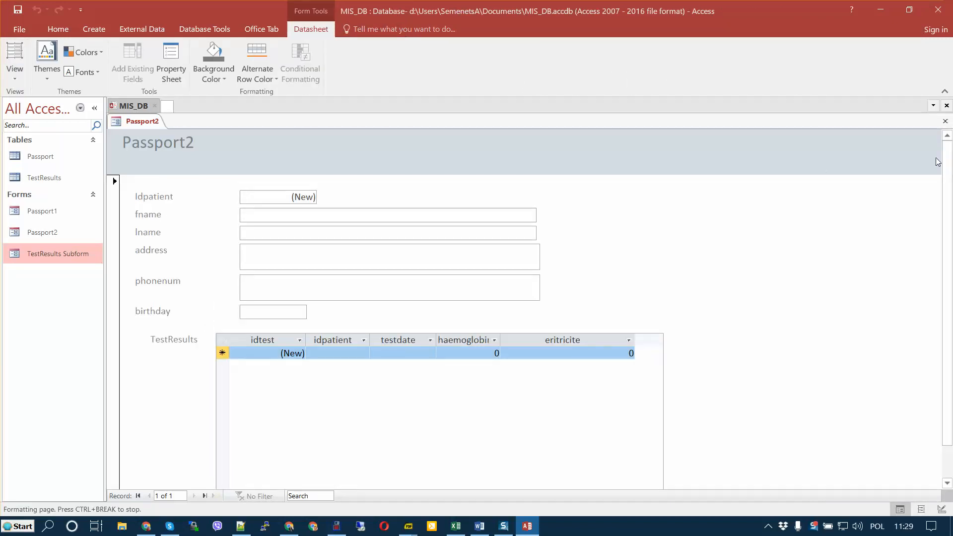
left_click(253, 216)
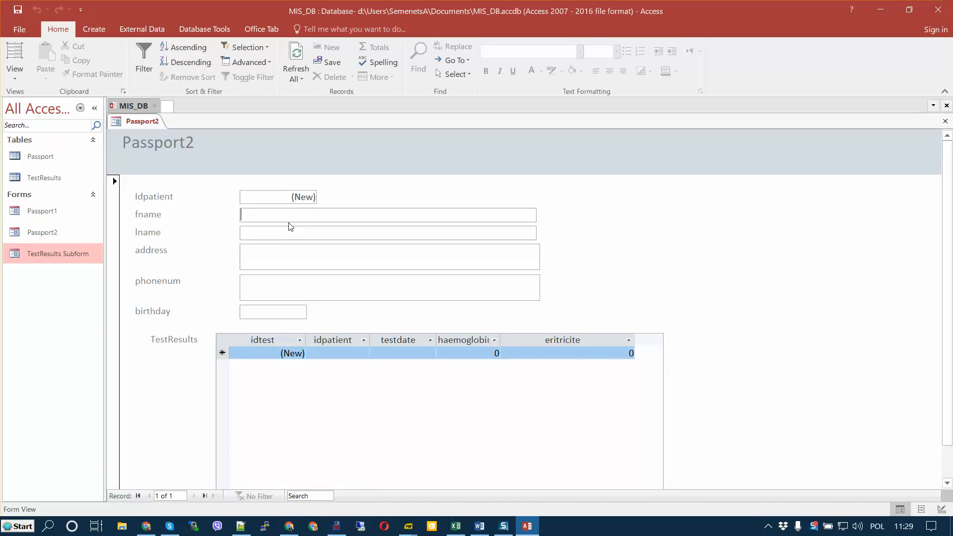
In Layout View, shift the TestResults subform slightly down and shorten it from its lower edge to a compact datasheet
left_click(15, 68)
left_click(44, 125)
scroll(715, 343, "down", 1)
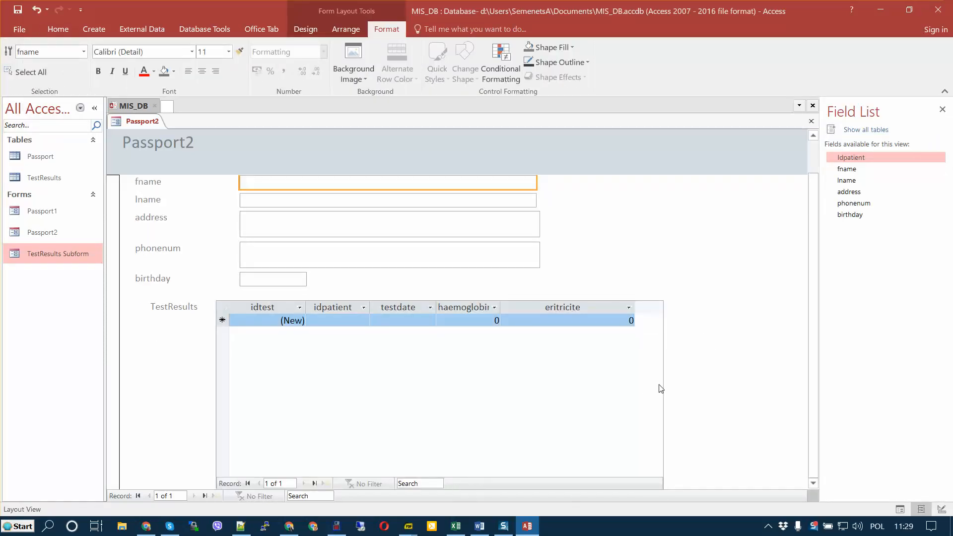
left_click(648, 374)
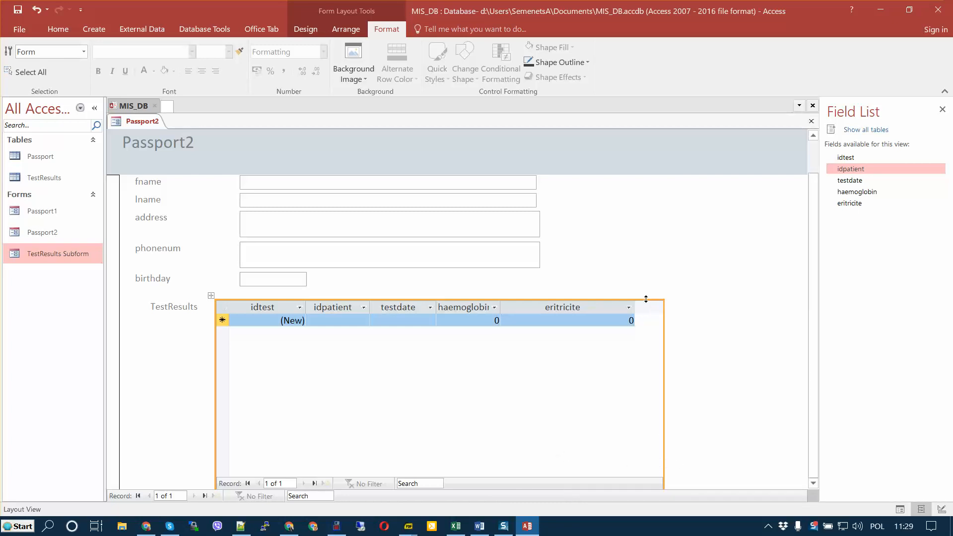
left_click_drag(647, 300, 644, 295)
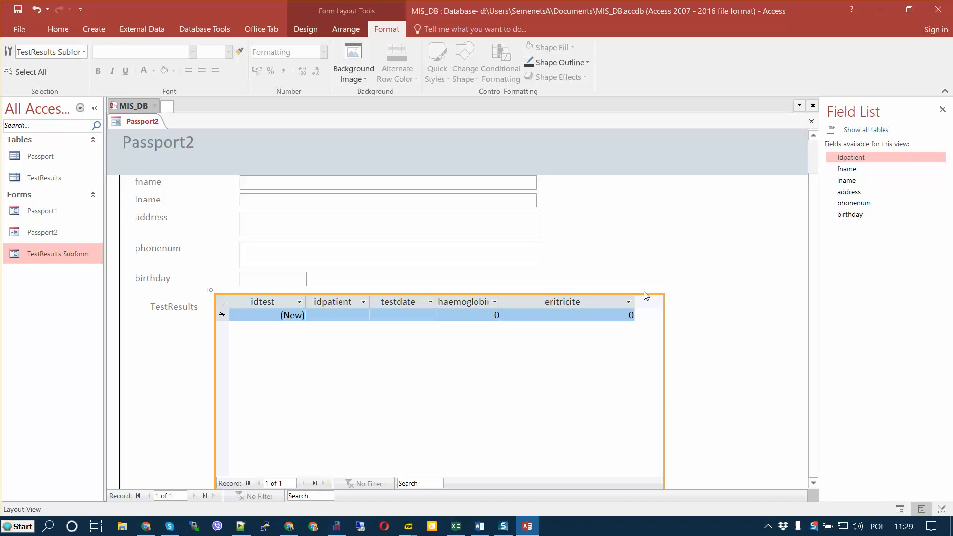
left_click_drag(644, 295, 640, 323)
left_click_drag(211, 319, 211, 303)
left_click_drag(586, 467, 575, 418)
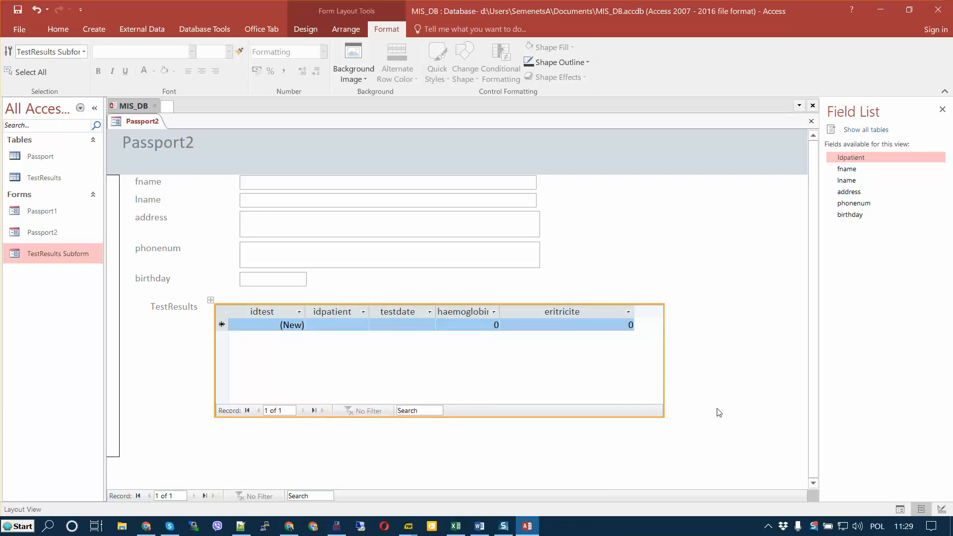
Save the resized Passport2 form and return it to Form View
left_click(18, 10)
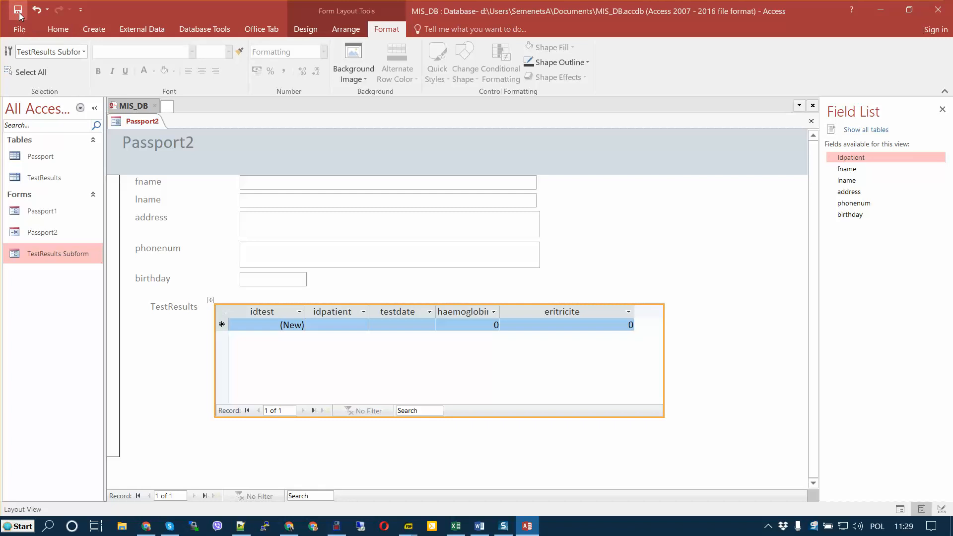
left_click(308, 28)
left_click(15, 55)
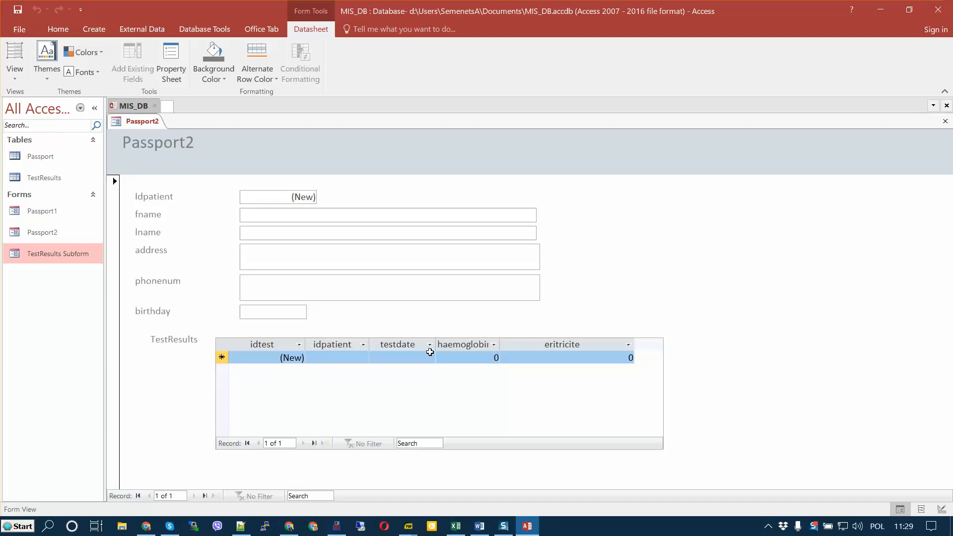
Enter the patient's first name and last name in the fname and lname fields of the new record
left_click(278, 212)
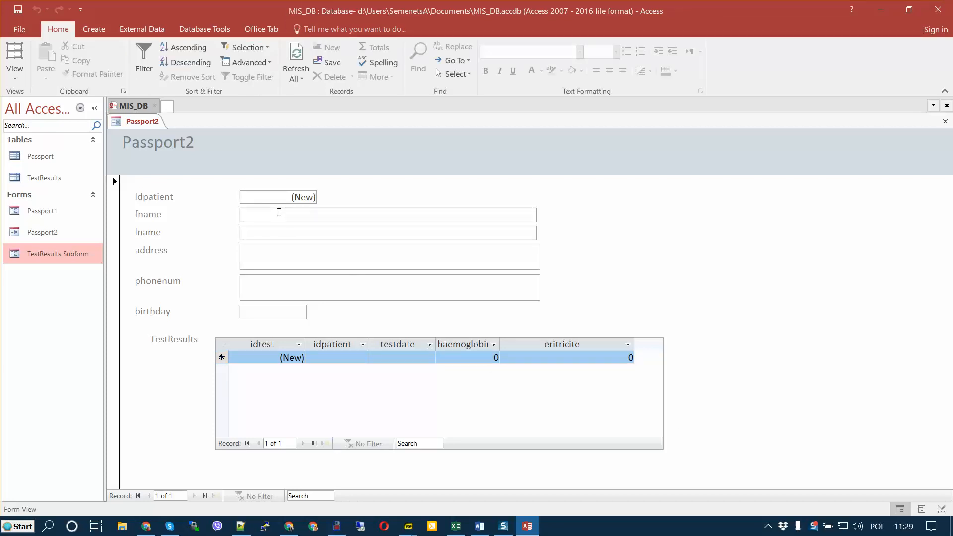
type("Tom")
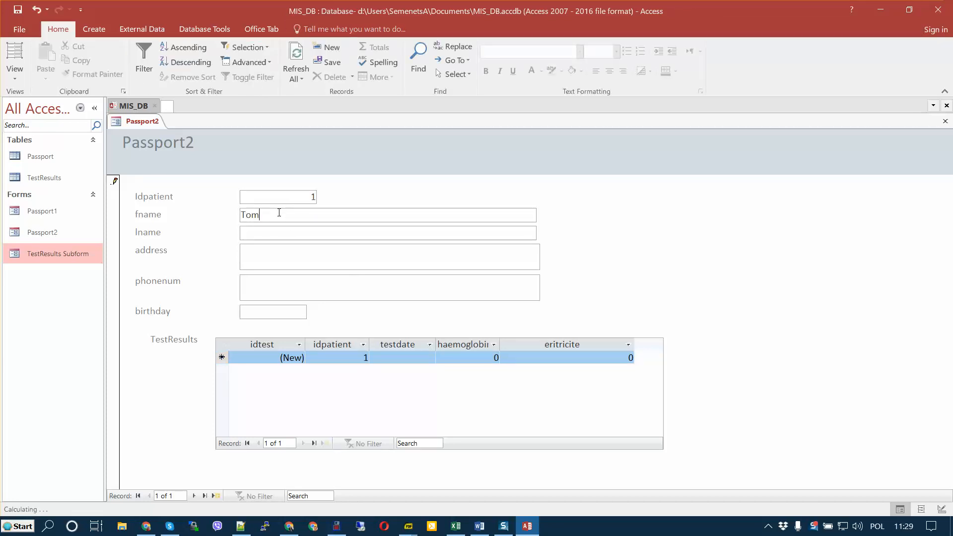
left_click(253, 235)
type("Cat")
left_click_drag(303, 200, 330, 198)
Add a test result for this patient in the subform with test date 10.12.2019 and haemoglobin 120
left_click(358, 360)
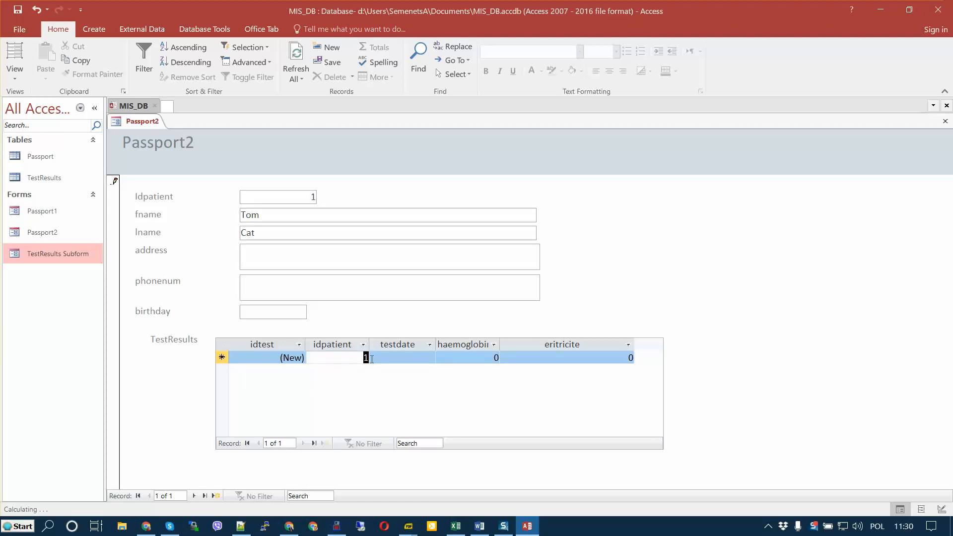
left_click(396, 356)
left_click(441, 357)
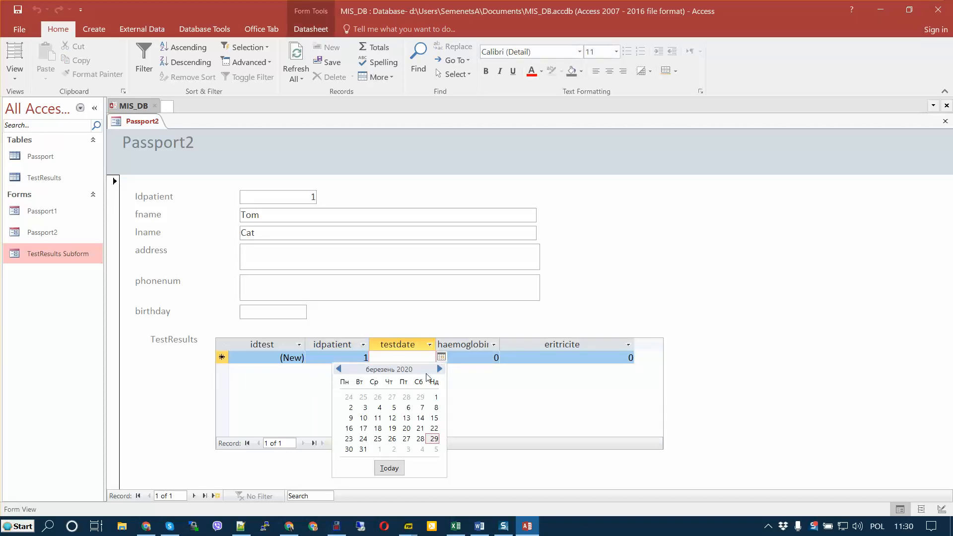
left_click(339, 369)
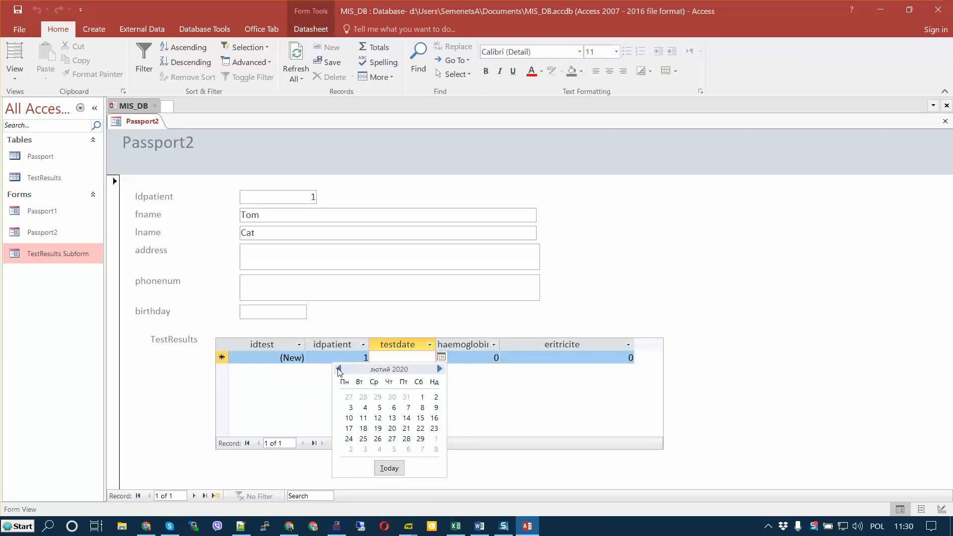
left_click(339, 369)
left_click(338, 369)
left_click(364, 418)
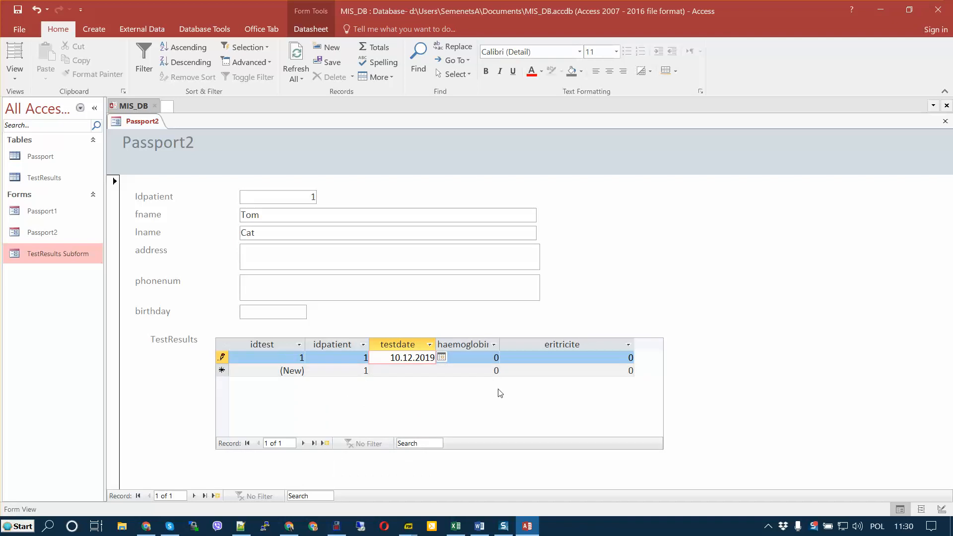
left_click(483, 358)
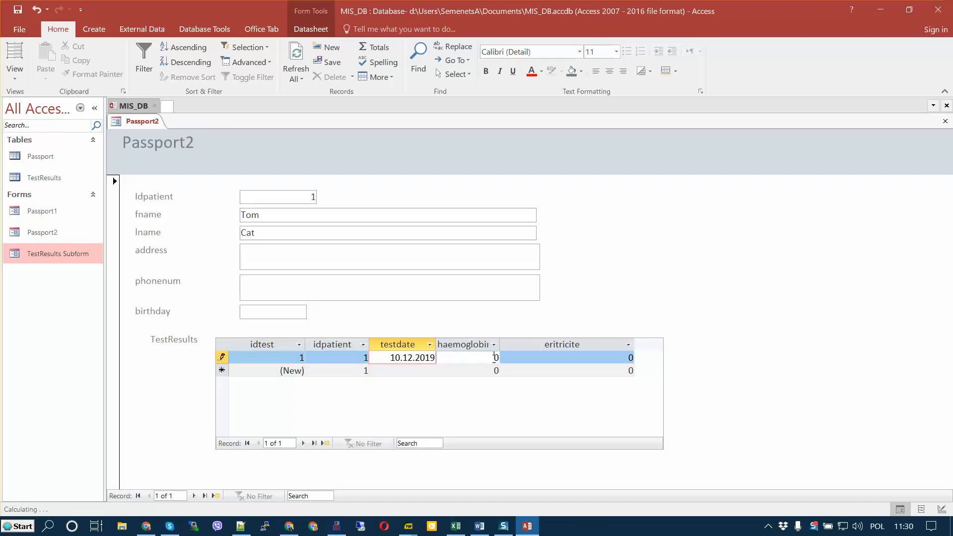
type("12")
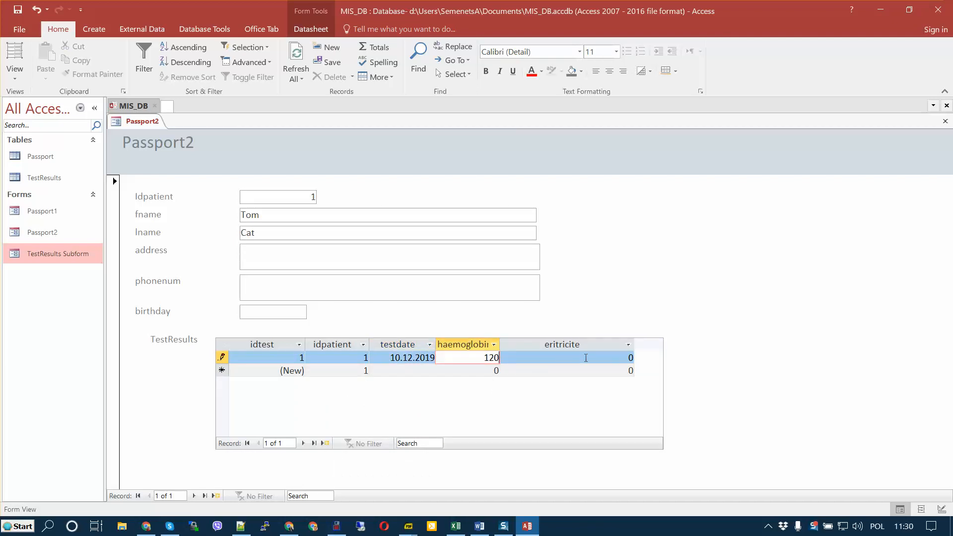
Set the eritricite value of the patient's 10.12.2019 test result to 4 and commit the row
key("Tab")
type("42")
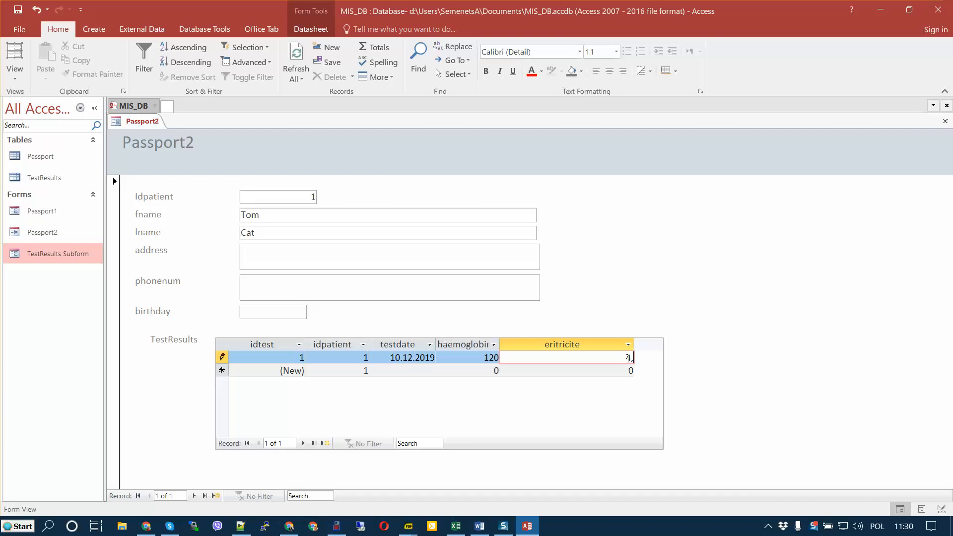
left_click(611, 372)
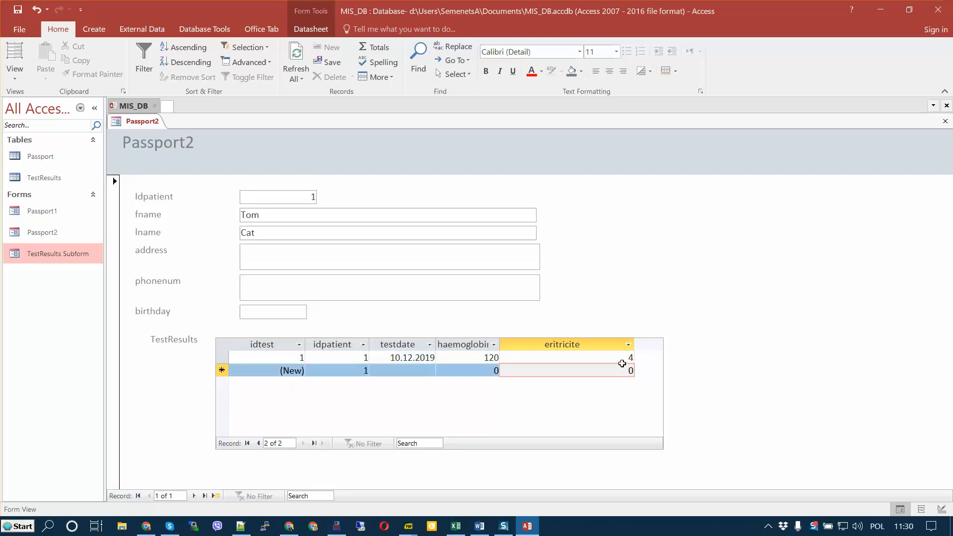
Try to change the eritricite value of the 10.12.2019 test result to 4.2
key("Up")
type("4")
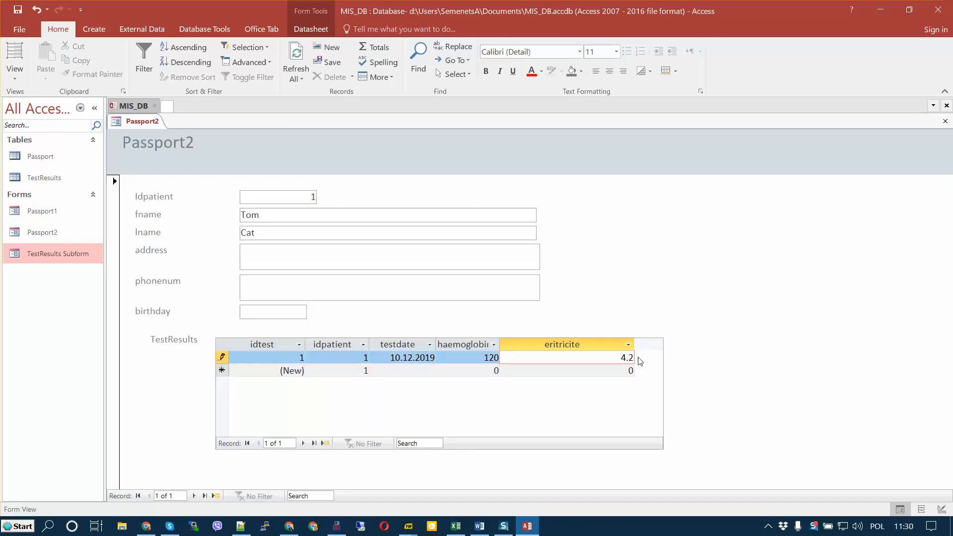
key("Return")
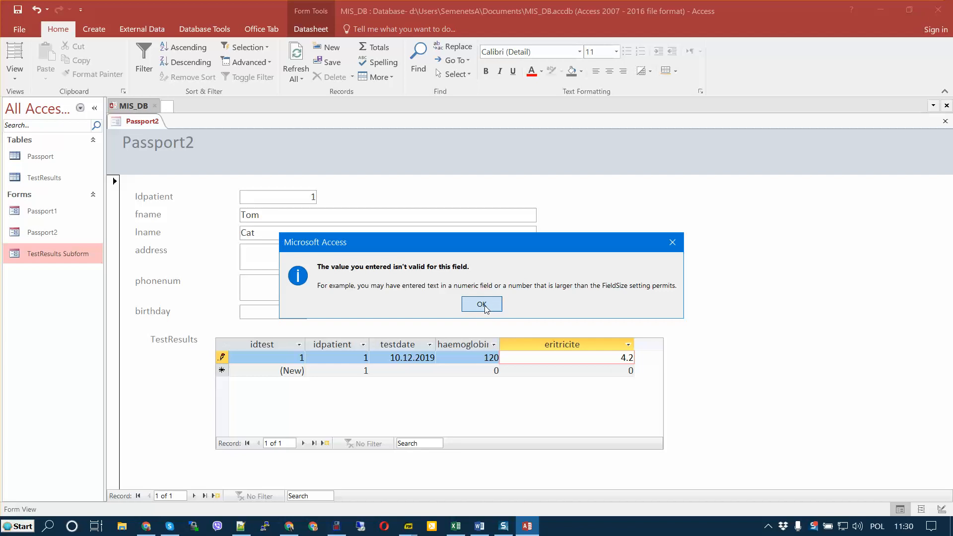
key("Return")
key("Escape")
left_click(624, 373)
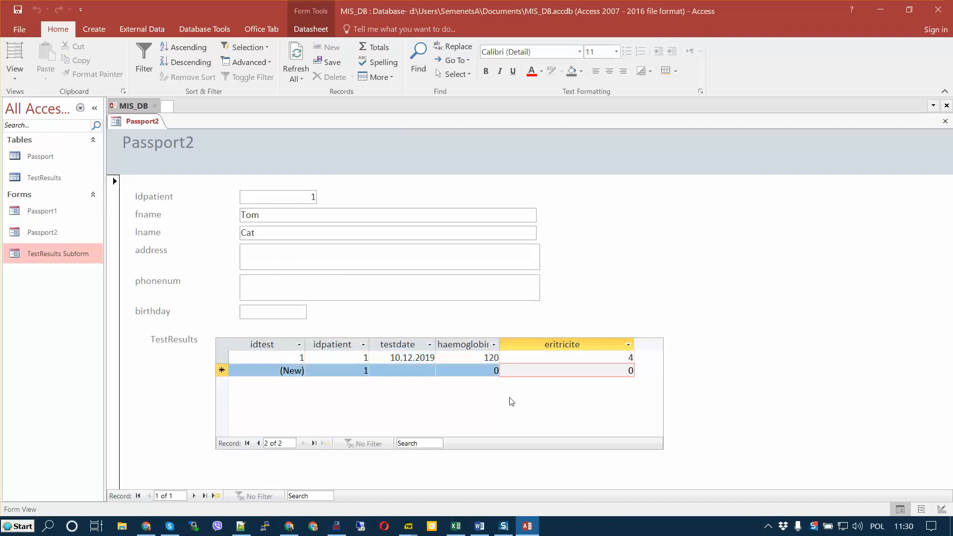
Start a second test result for this patient in the subform with test date 18.02.2020
left_click(411, 371)
left_click(441, 375)
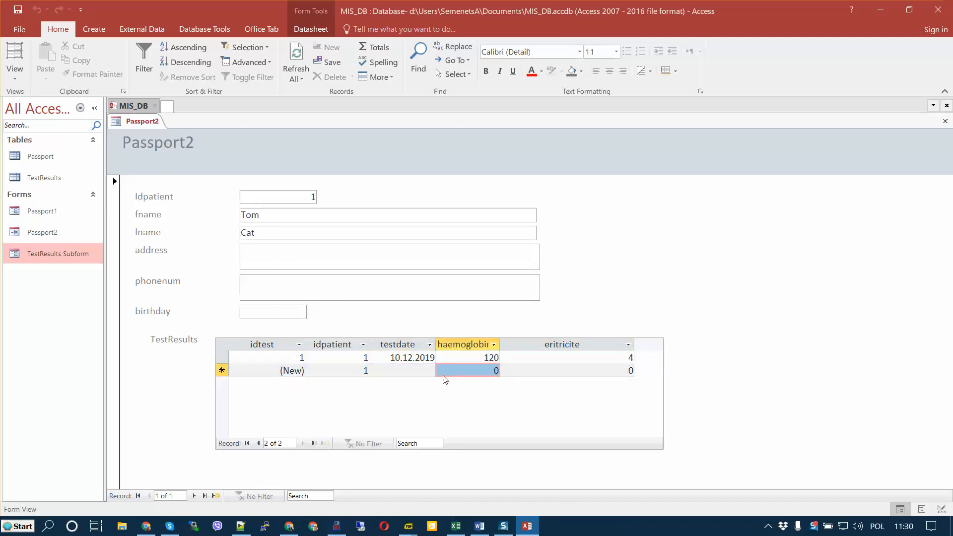
left_click(427, 374)
left_click(441, 372)
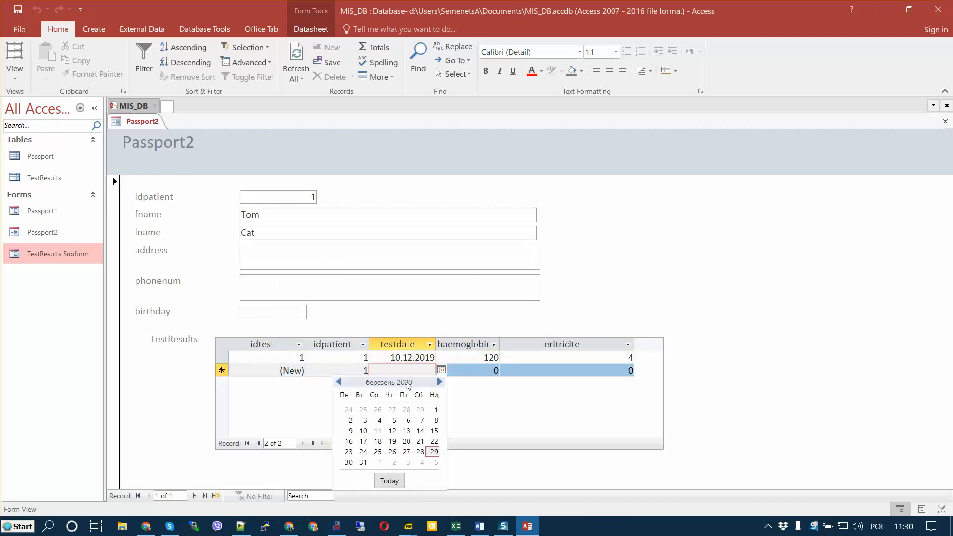
left_click(338, 382)
left_click(363, 441)
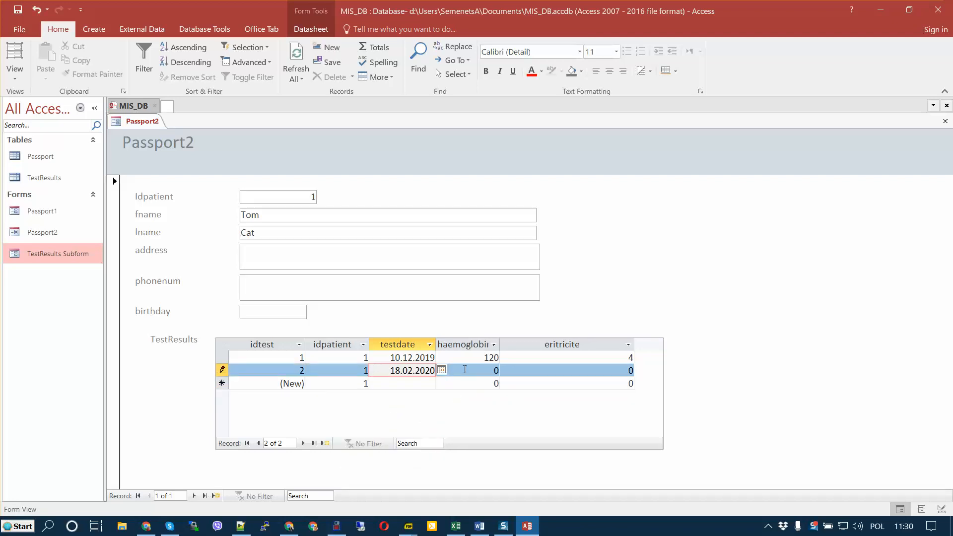
Enter haemoglobin 125 and eritricite 3 for the 18.02.2020 test and commit the row
key("Tab")
type("12")
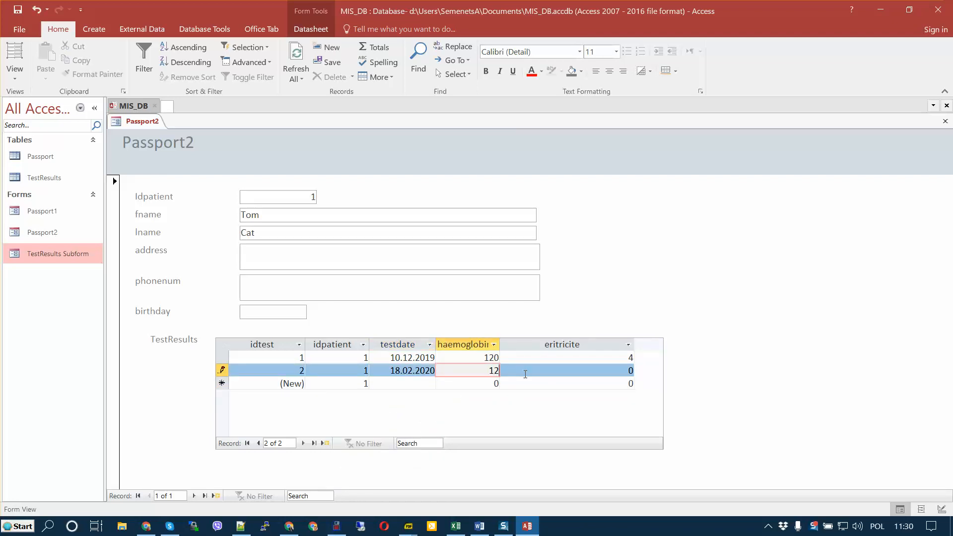
type("5")
key("Tab")
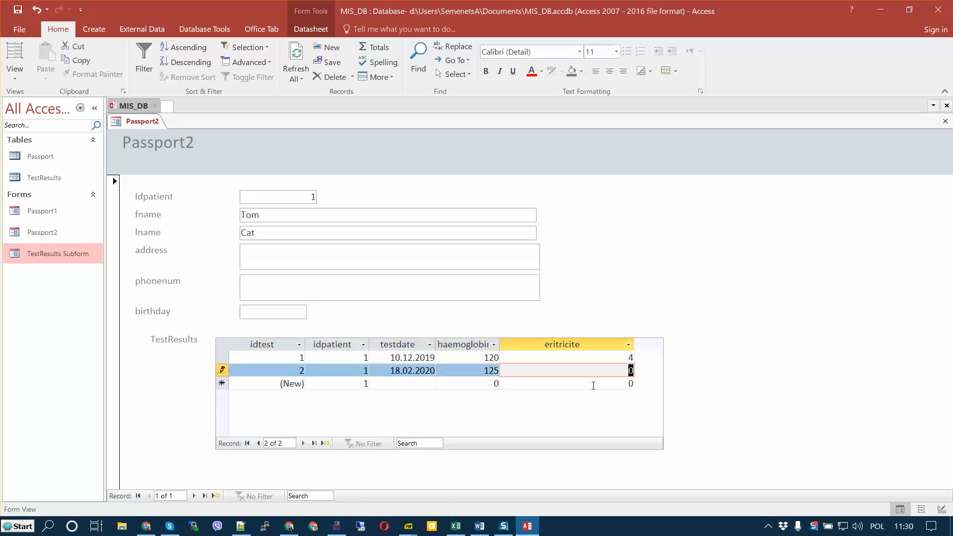
type("3")
left_click(593, 386)
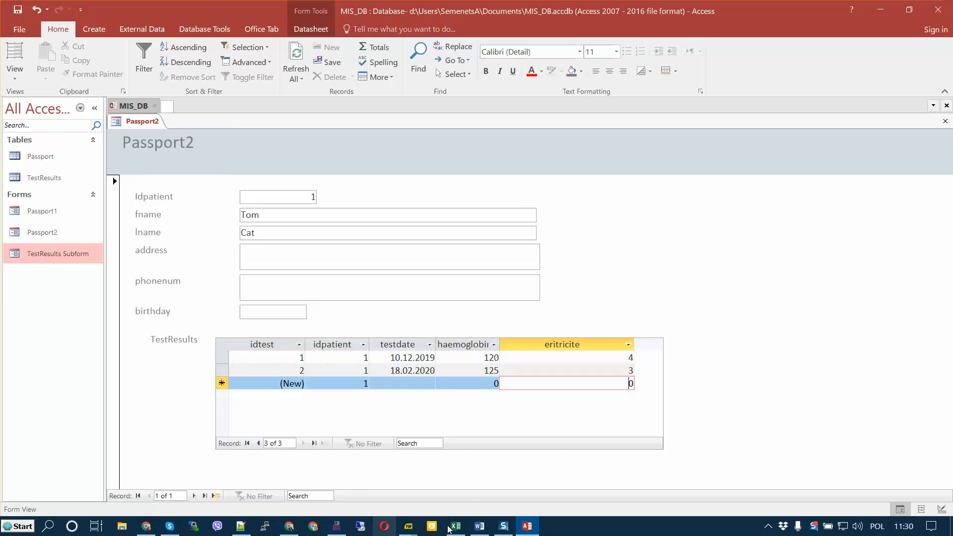
Step back and forth through this patient's test results in the TestResults subform
left_click(258, 443)
left_click(259, 444)
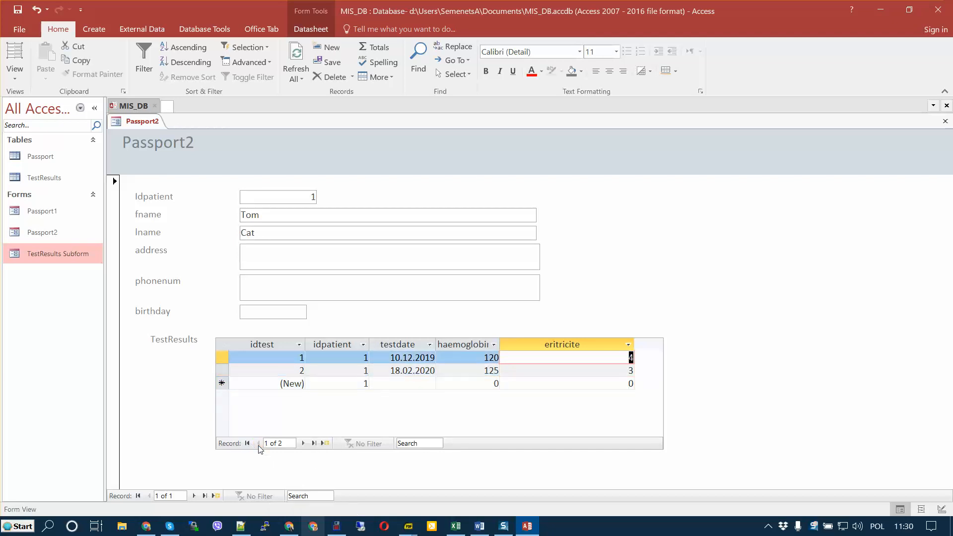
left_click(303, 443)
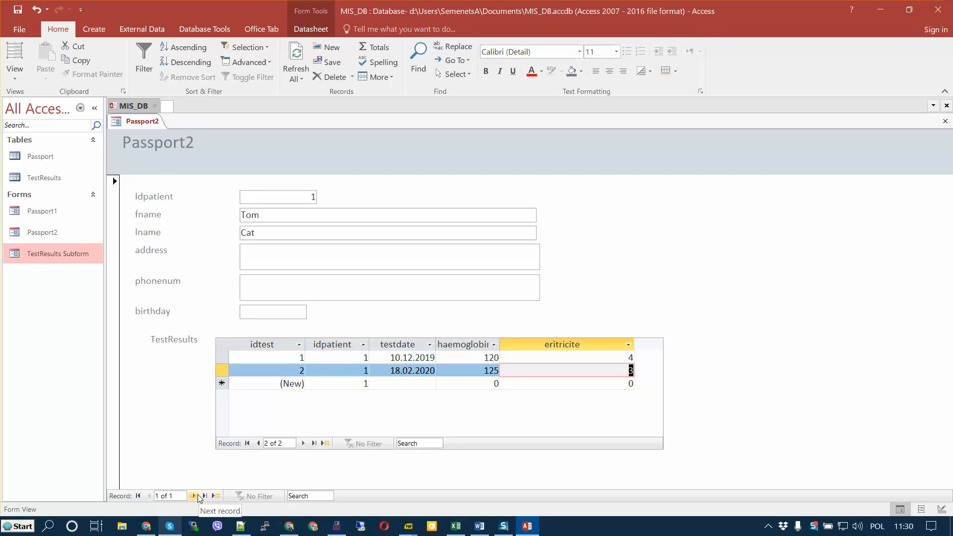
Start a new patient record in Passport2 and enter the patient's first name in fname and last name in lname
left_click(216, 496)
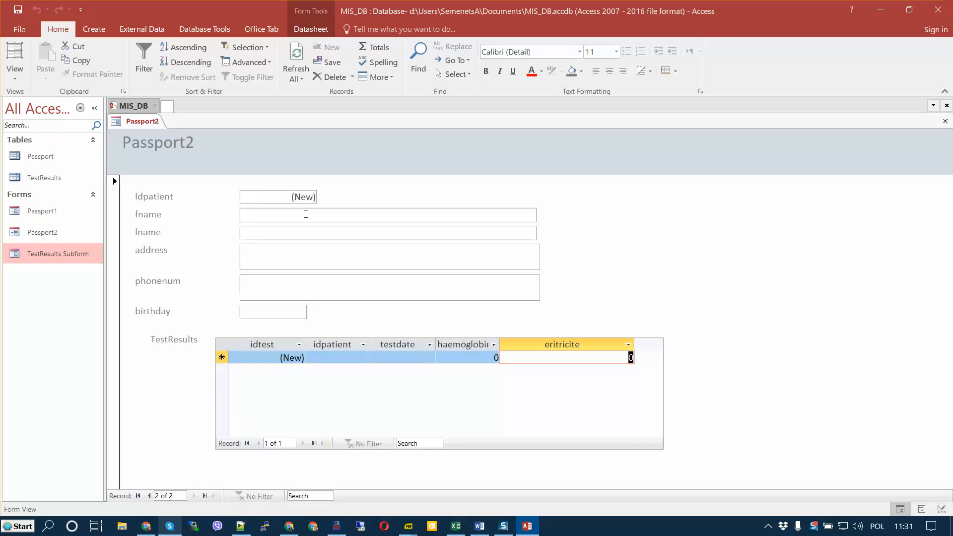
left_click(306, 214)
type("Jerry")
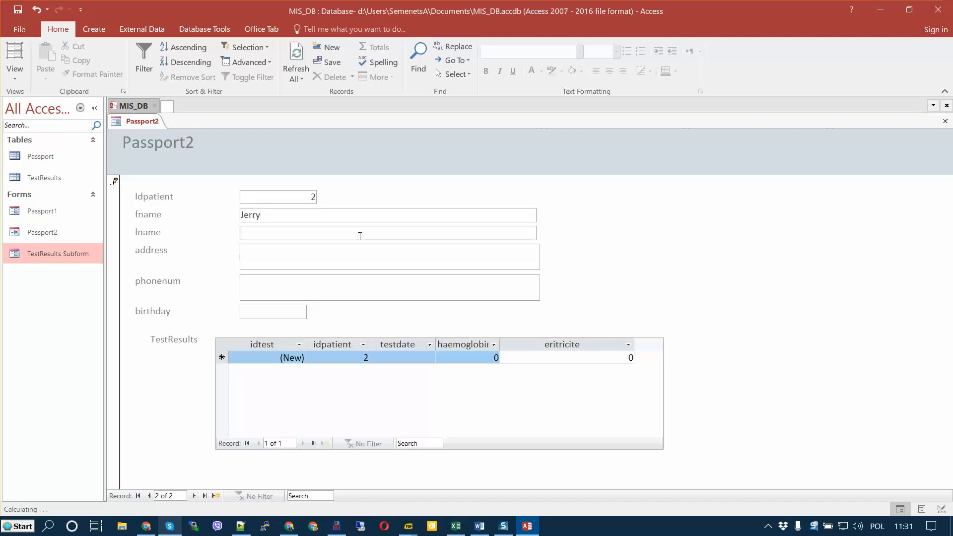
left_click(360, 236)
type("Mouse")
Start a test result for the second patient in the subform with test date 14.01.2020
left_click(389, 354)
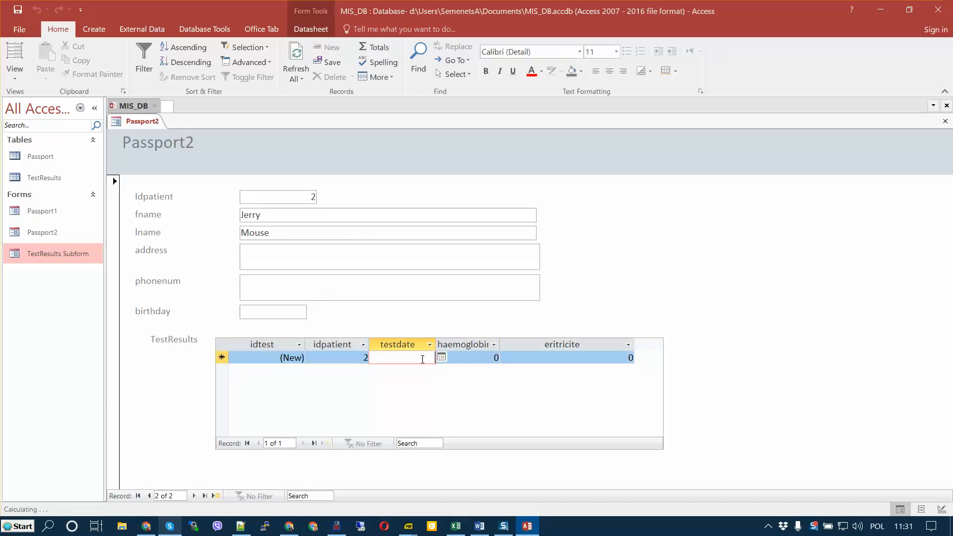
left_click(442, 357)
left_click(338, 368)
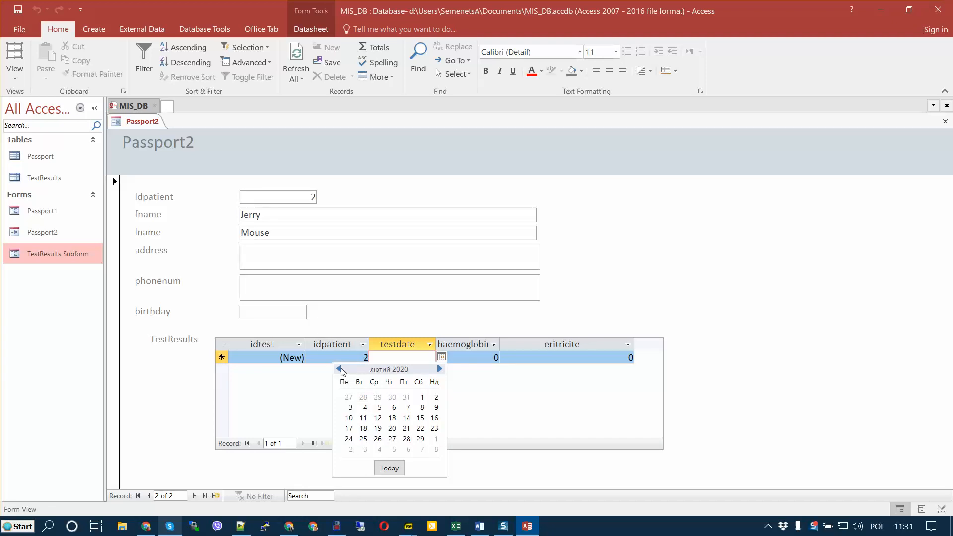
left_click(339, 368)
left_click(363, 419)
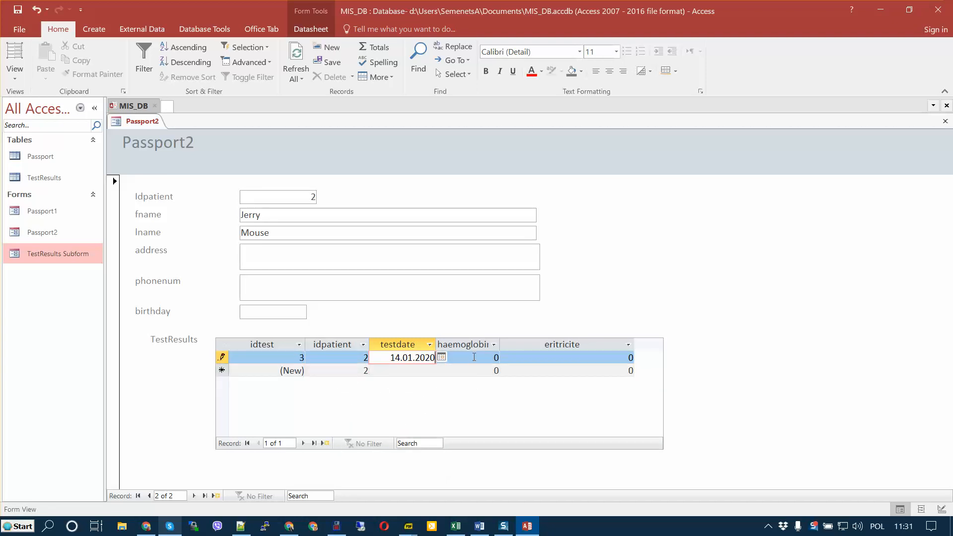
Enter haemoglobin 123 and eritricite 5 for the 14.01.2020 test
key("Tab")
type("1")
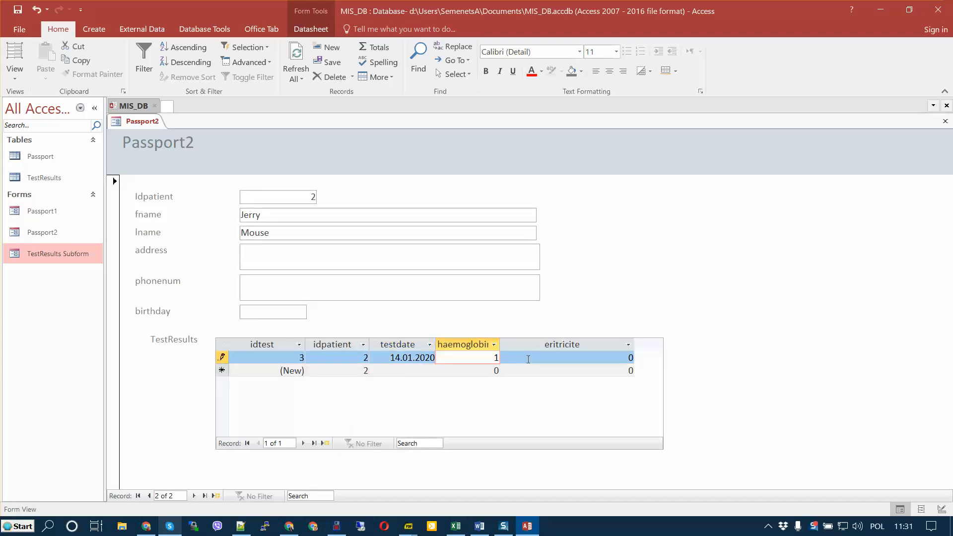
type("23")
key("Tab")
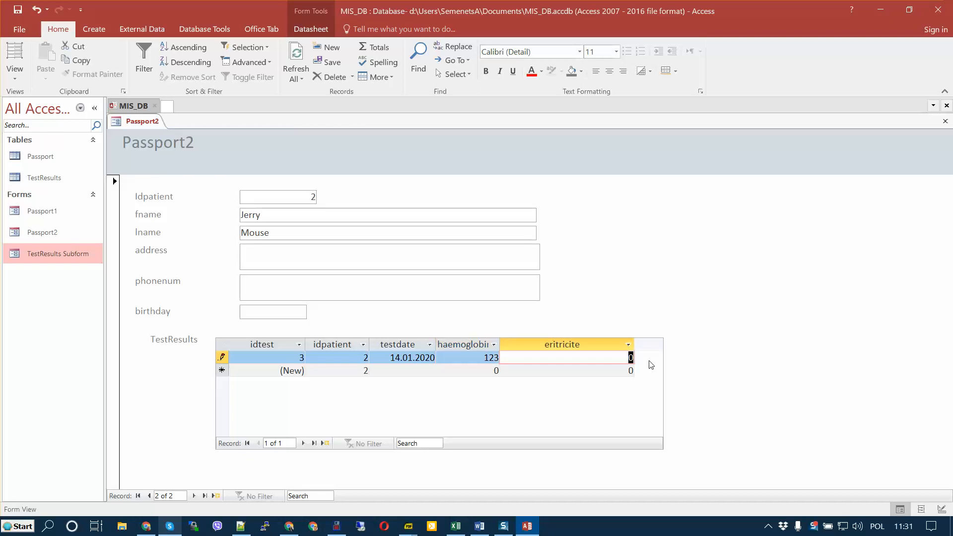
type("5")
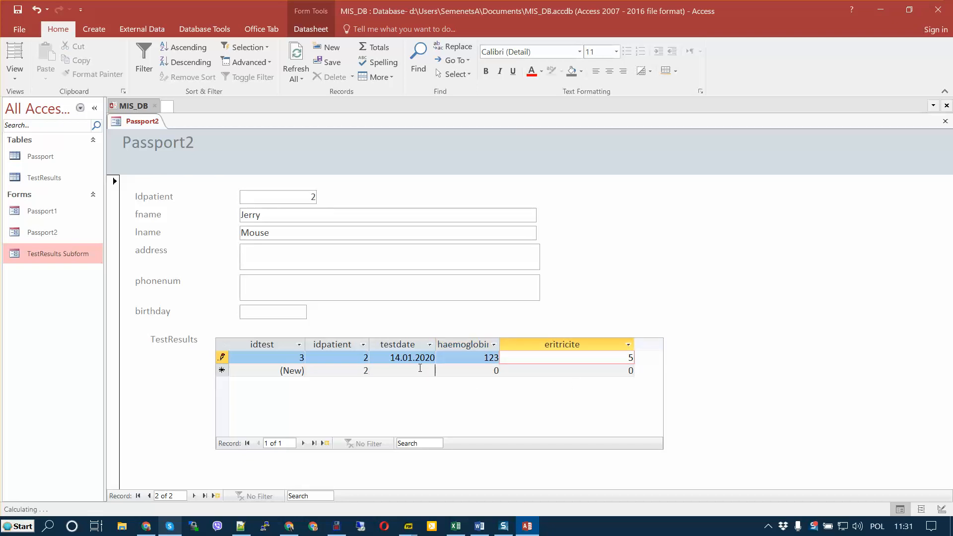
Add another test result for the second patient with test date 03.03.2020, haemoglobin 127 and eritricite 4
left_click(431, 370)
left_click(441, 370)
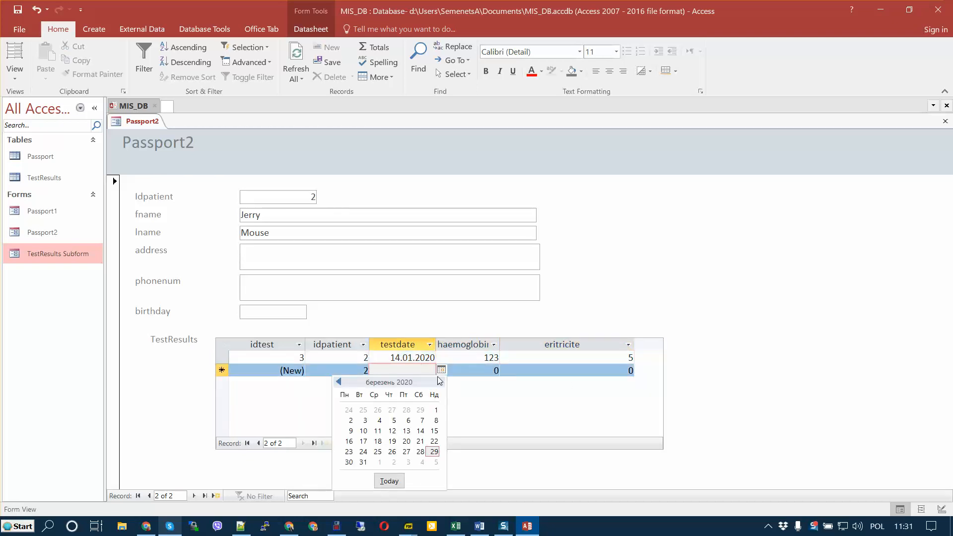
left_click(365, 421)
key("Tab")
type("127")
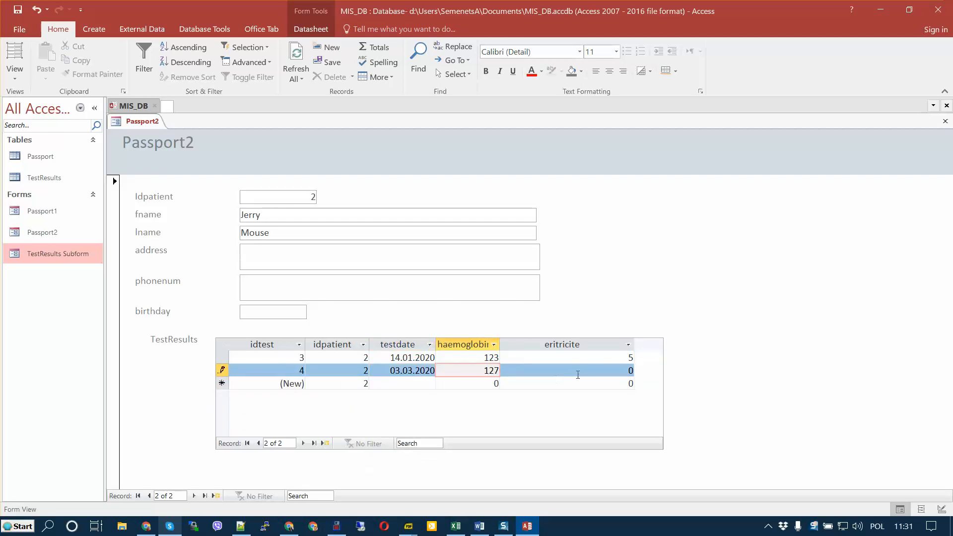
left_click_drag(586, 371, 651, 379)
type("4")
left_click(561, 384)
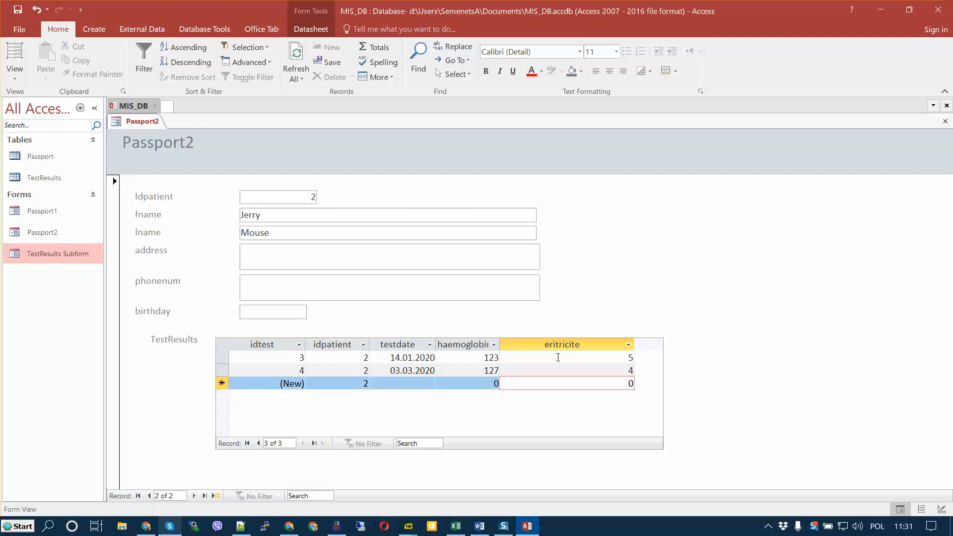
Switch between the two patient records to compare their linked test results, and close the Passport2 form
left_click(558, 357)
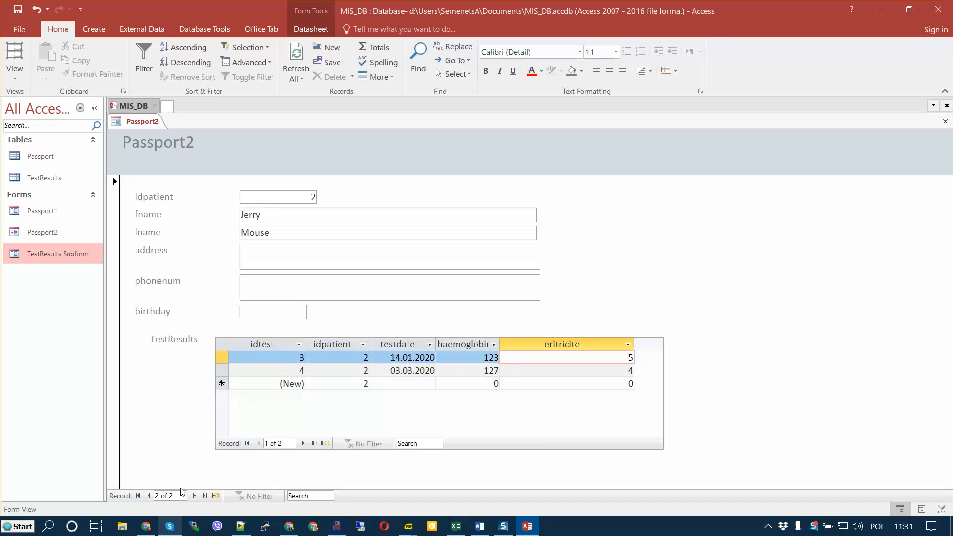
left_click(150, 497)
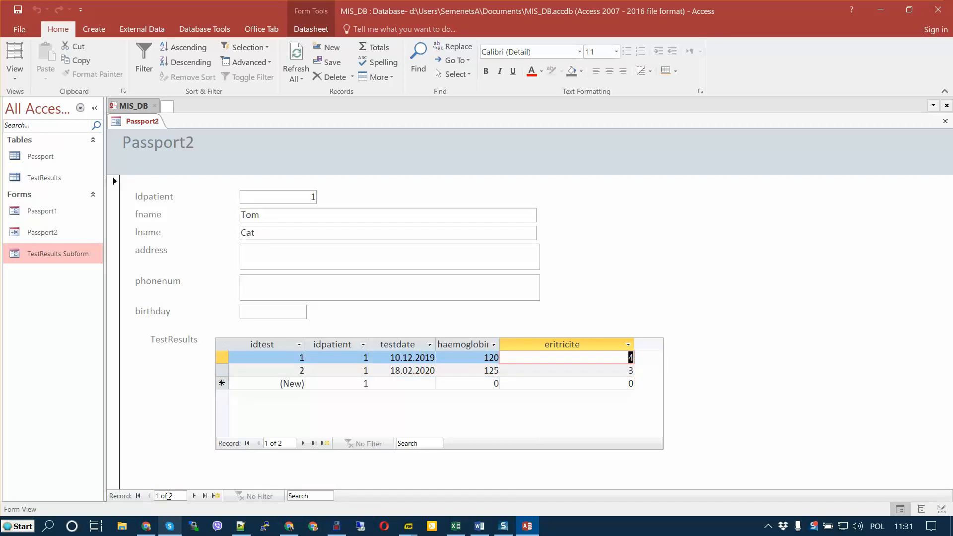
left_click(193, 496)
left_click(149, 497)
left_click(194, 496)
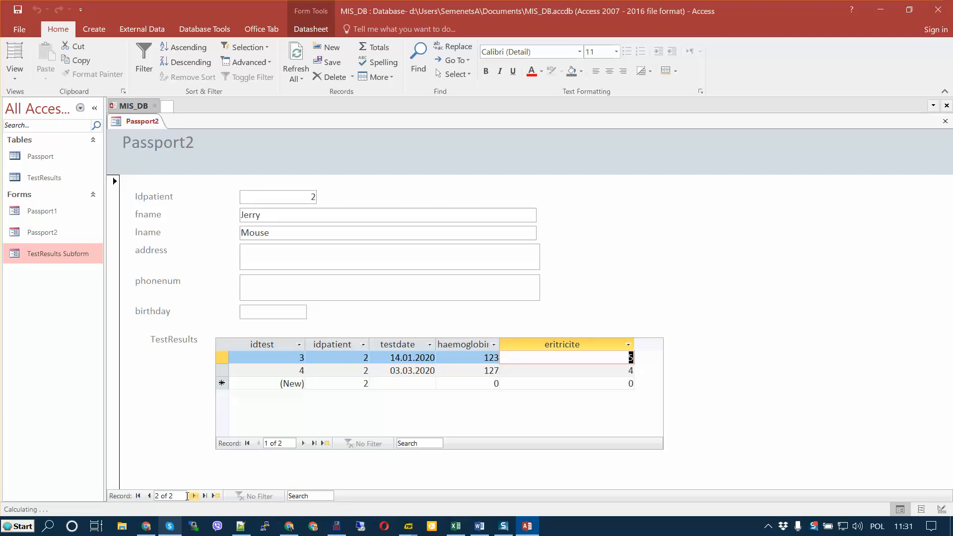
left_click(149, 496)
left_click(946, 122)
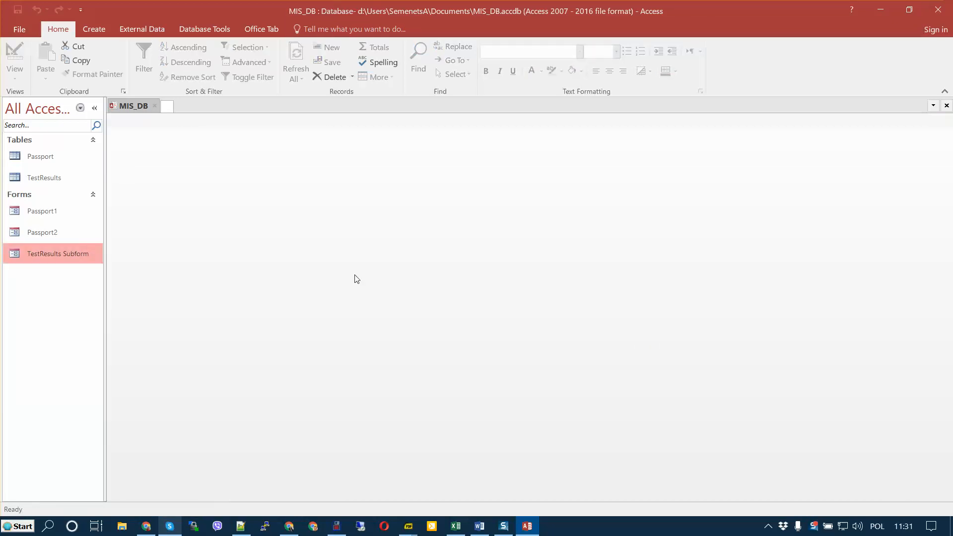
Open the Passport table, expand both patients' related test results to check them, and collapse them again
double_click(51, 161)
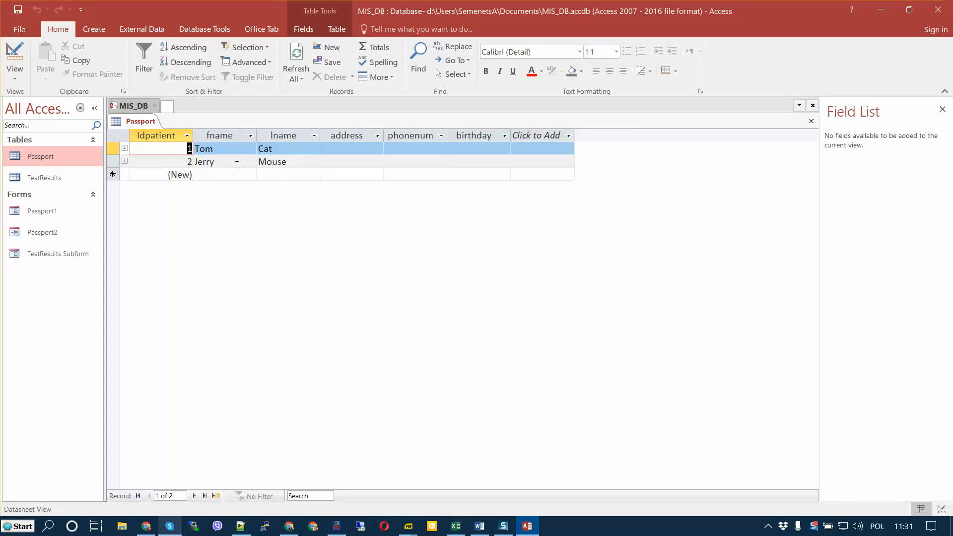
left_click(125, 148)
left_click(125, 214)
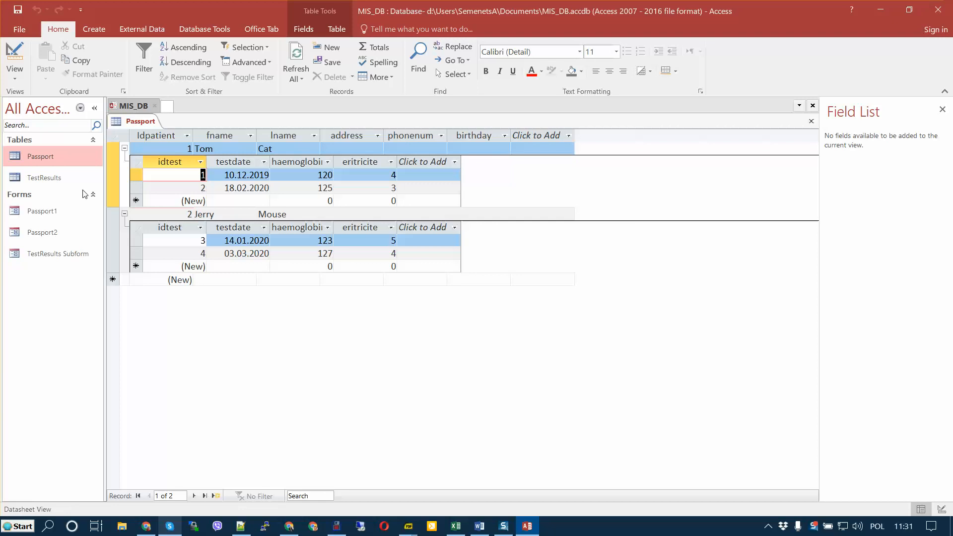
left_click(124, 149)
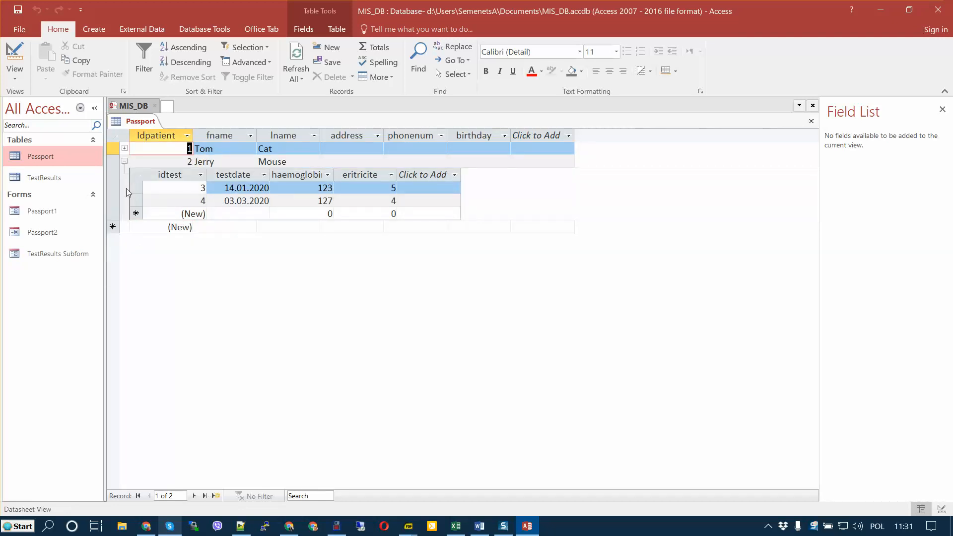
left_click(125, 161)
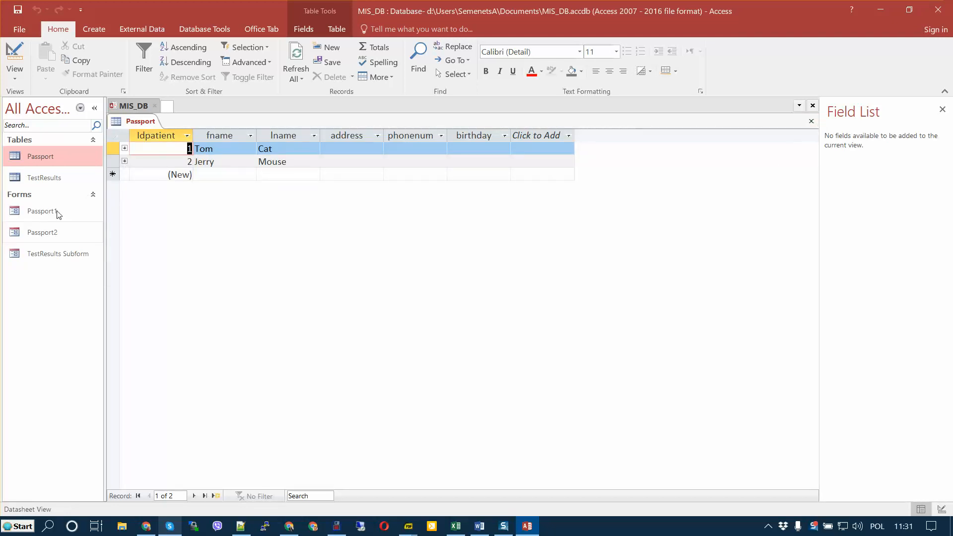
Review the records in the TestResults table and close both open tables
double_click(58, 180)
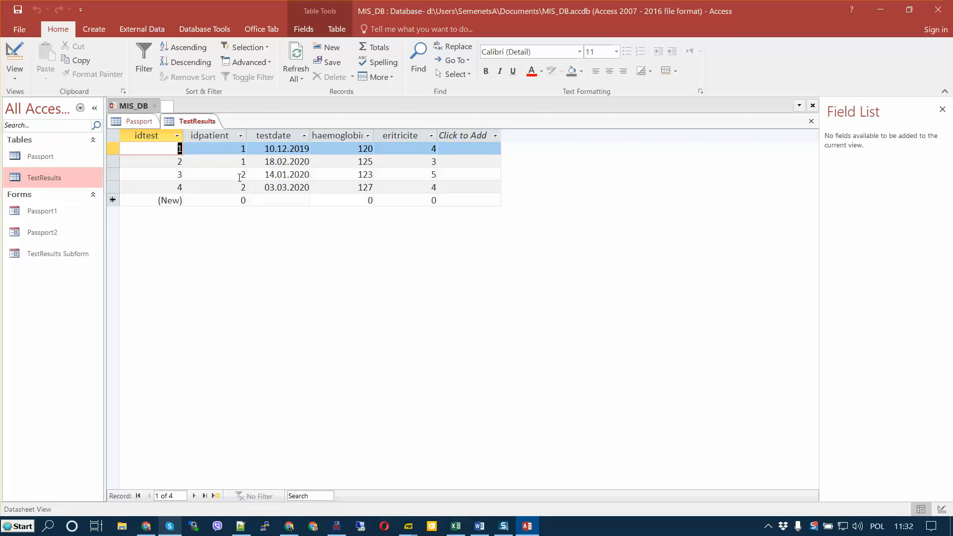
left_click(811, 121)
left_click(811, 121)
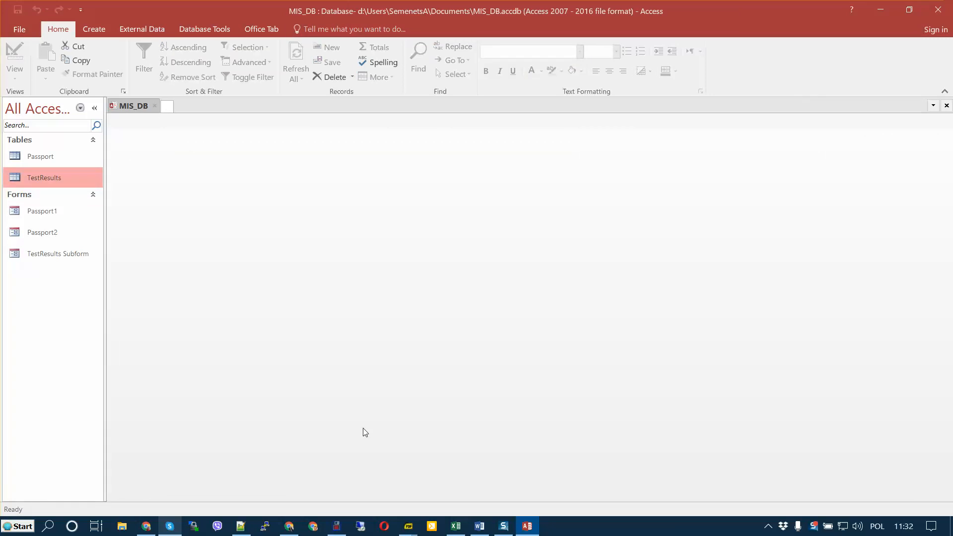
left_click(61, 159)
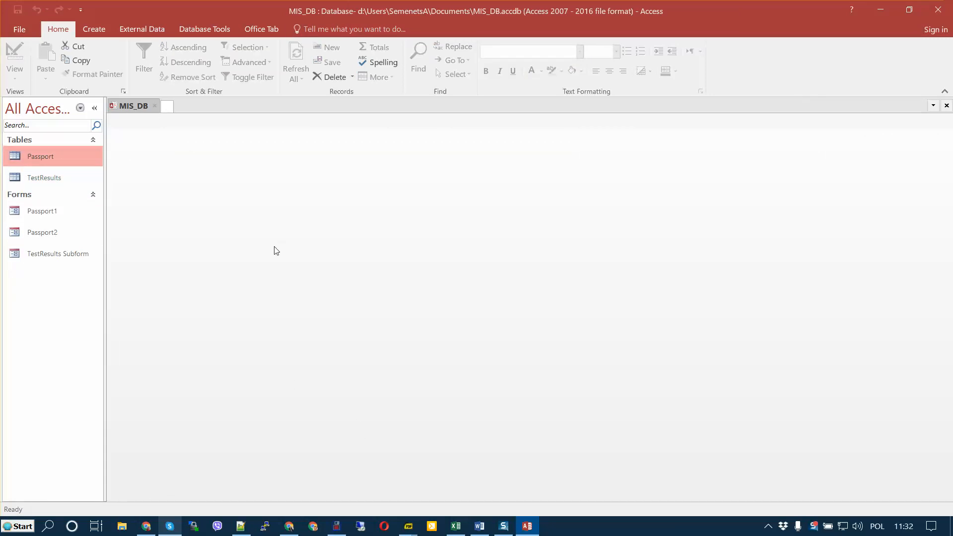
left_click(62, 215)
left_click(45, 241)
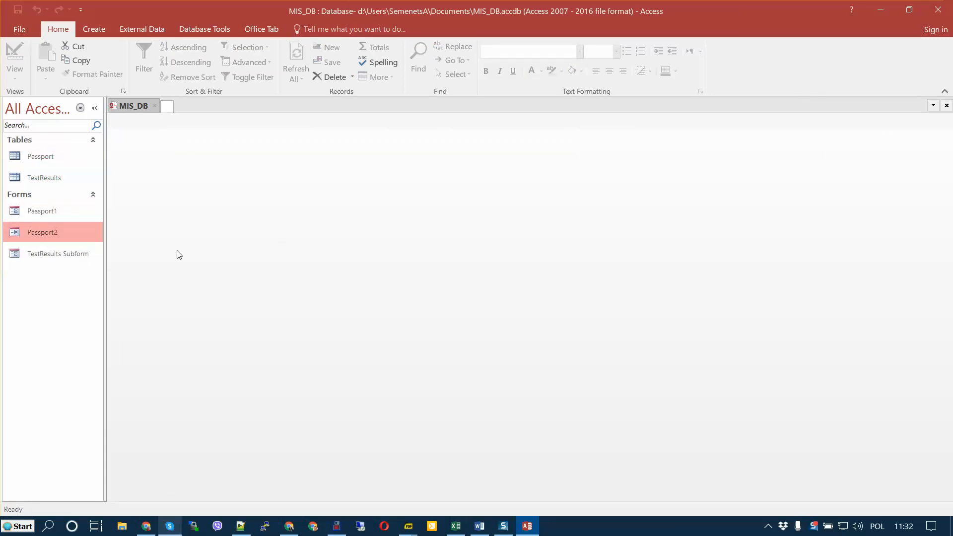
Start a Report Wizard report on the Passport table with the fields Idpatient, fname, lname, address, phonenum and birthday
left_click(43, 158)
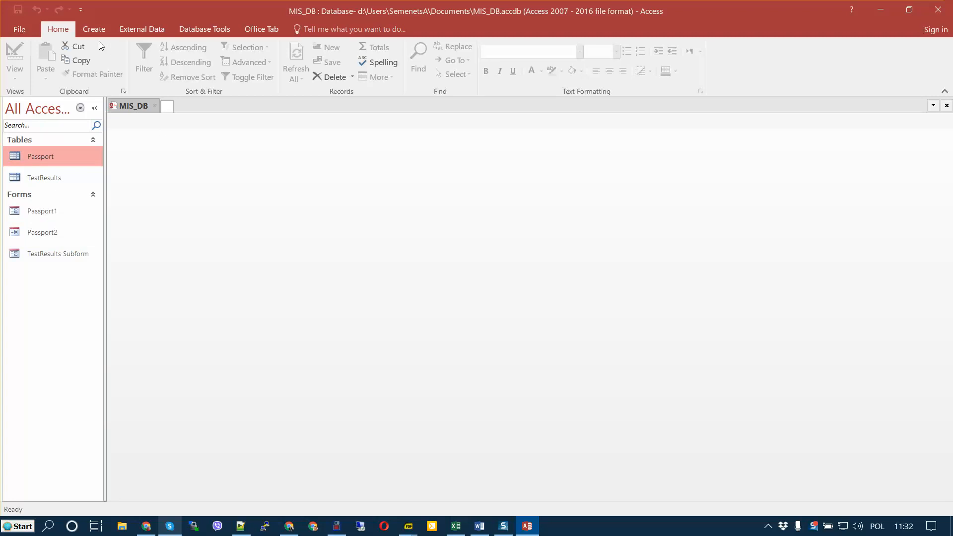
left_click(94, 29)
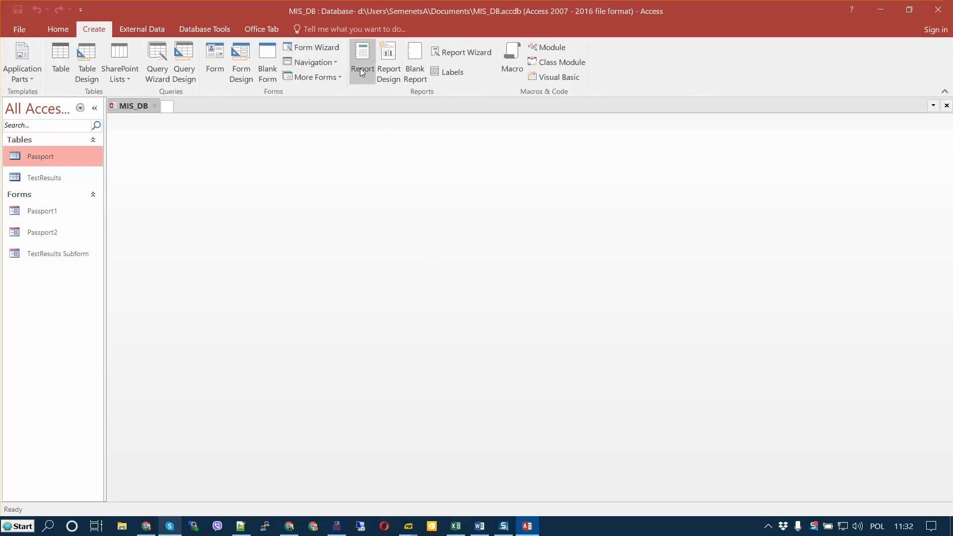
left_click(470, 53)
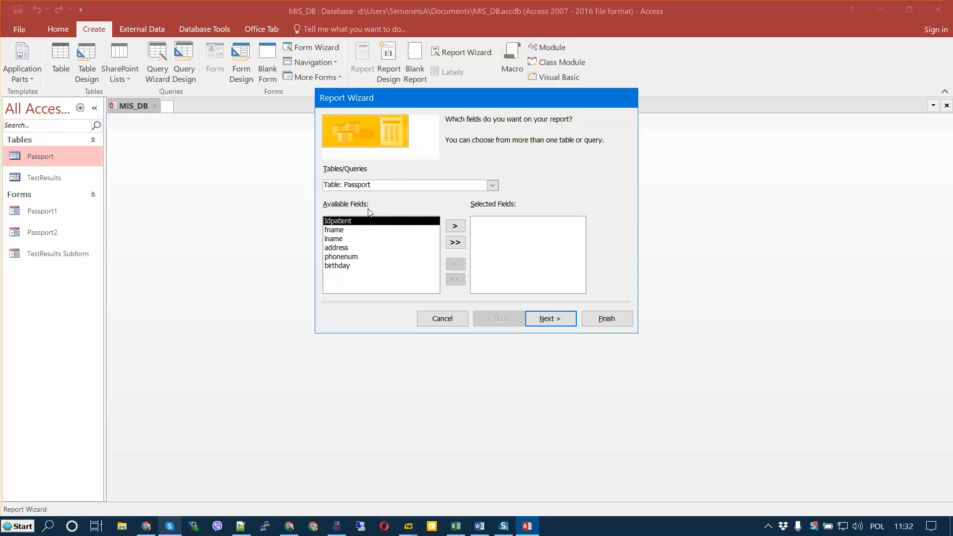
left_click(456, 227)
left_click(456, 227)
left_click(456, 226)
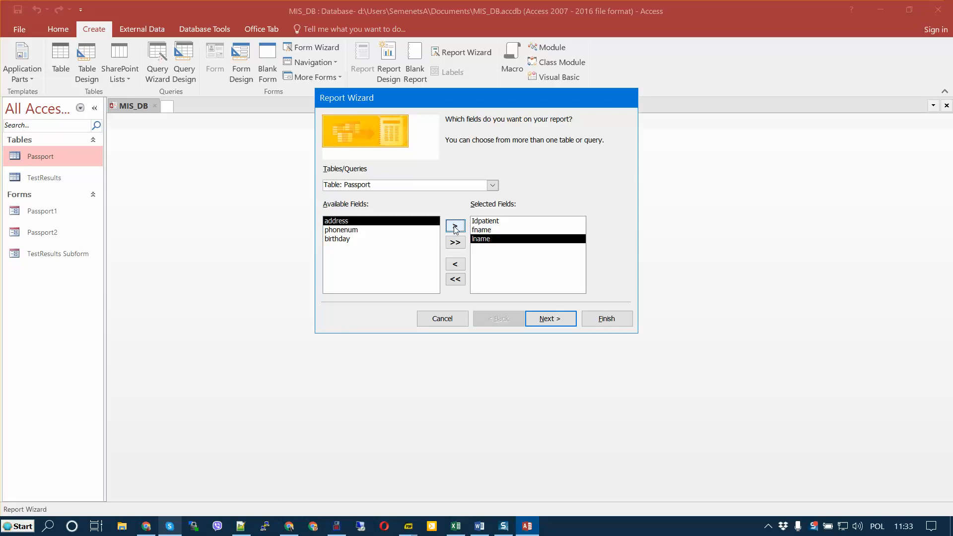
left_click(455, 227)
left_click(455, 228)
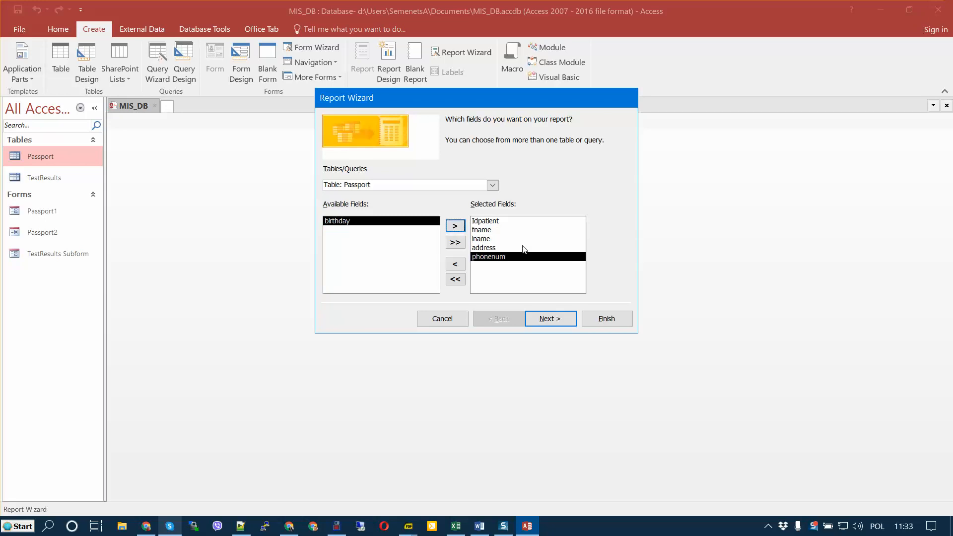
left_click(455, 227)
left_click(559, 315)
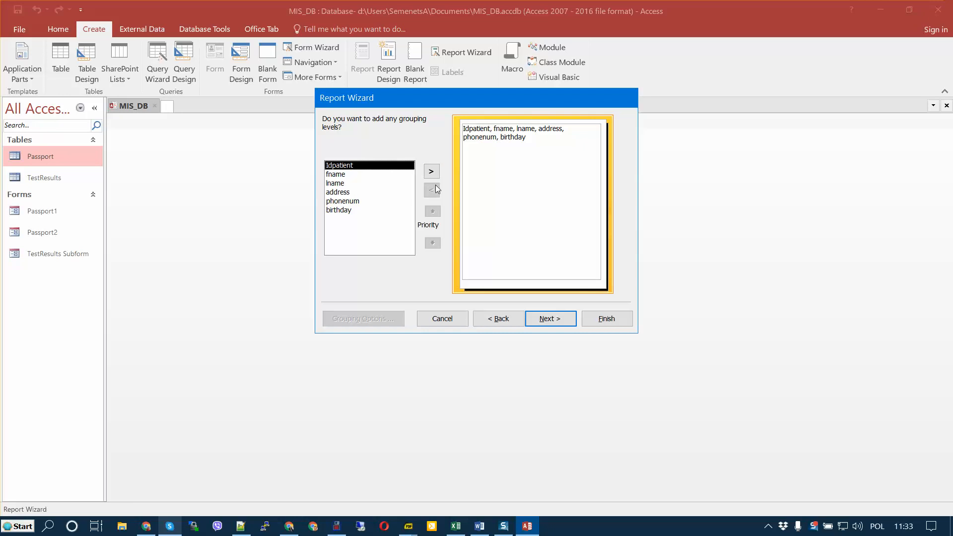
Group the Passport report by lname
left_click(344, 176)
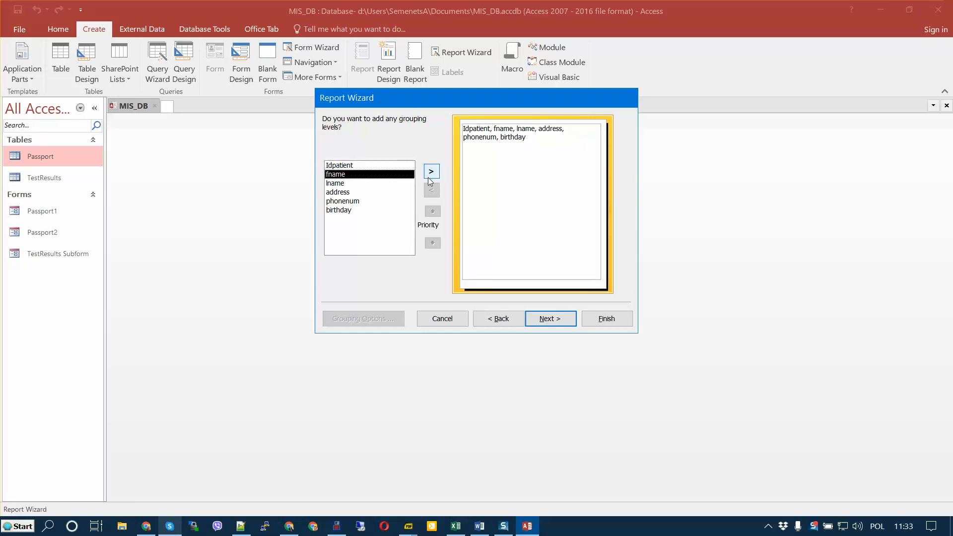
left_click(372, 185)
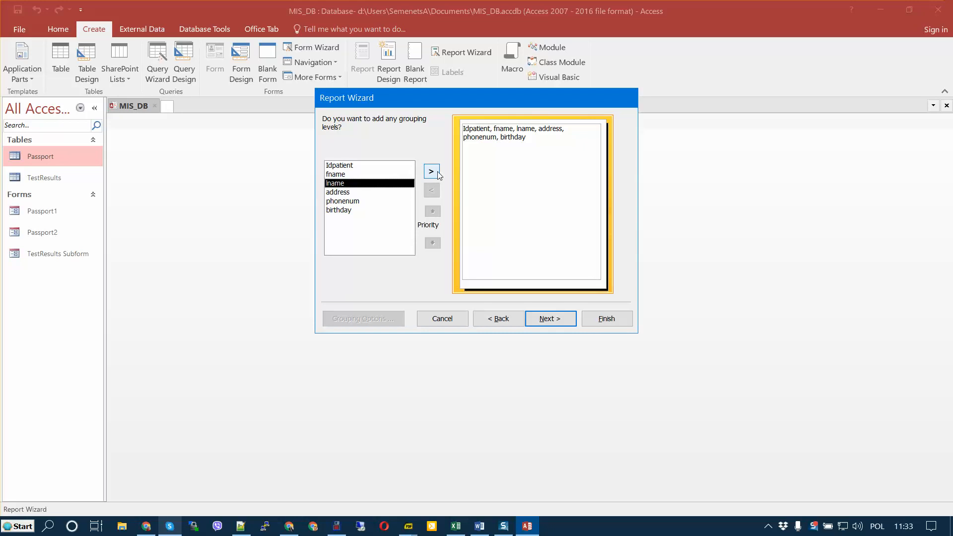
left_click(431, 172)
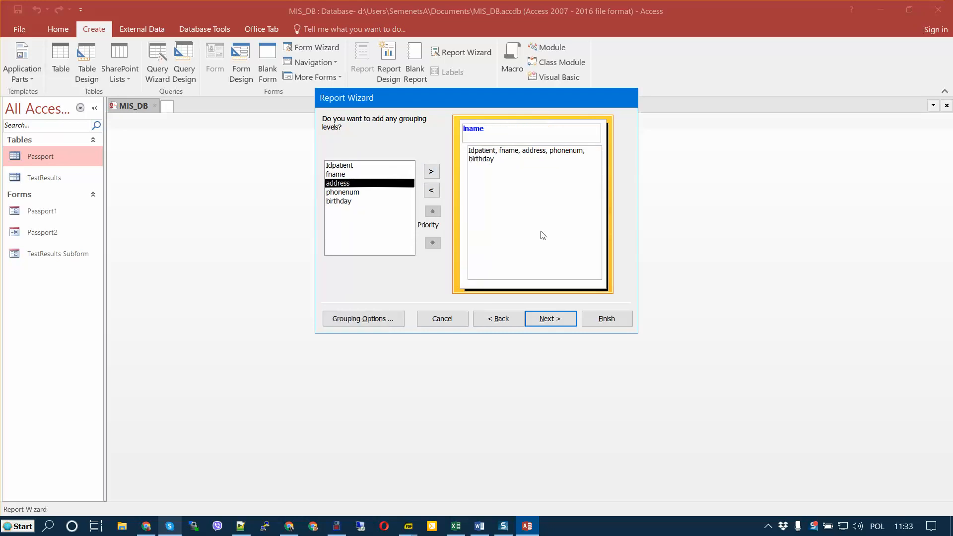
left_click(558, 323)
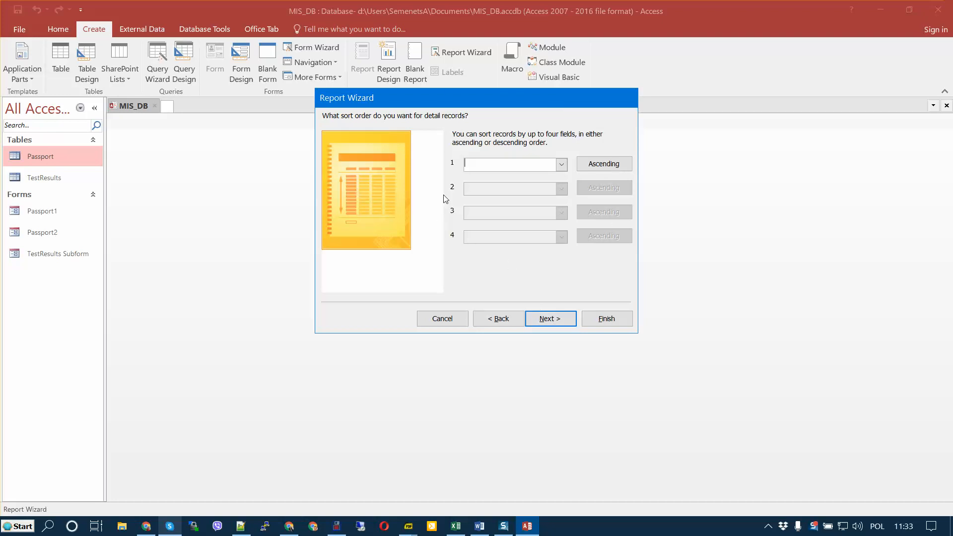
Finish the Passport report without a sort order and close its preview
left_click(562, 165)
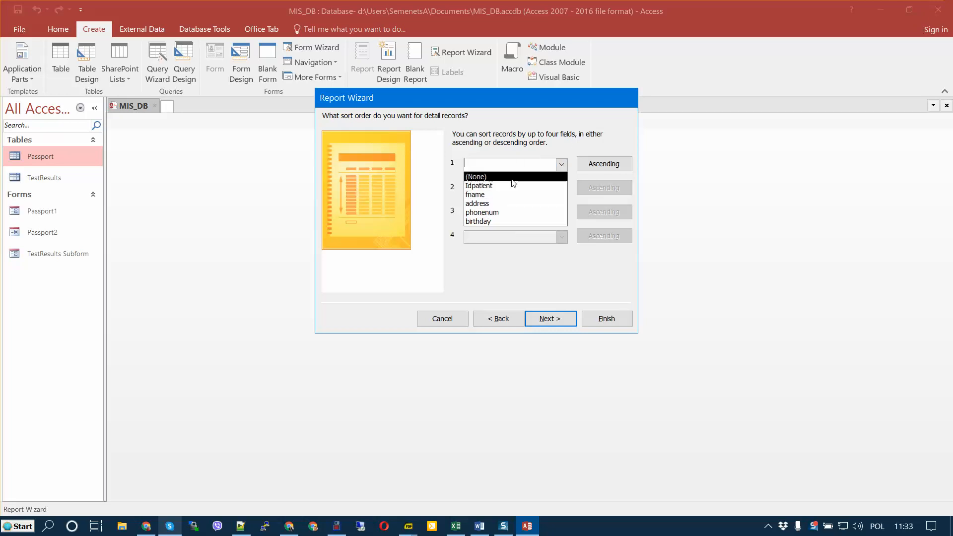
left_click(544, 139)
left_click(548, 318)
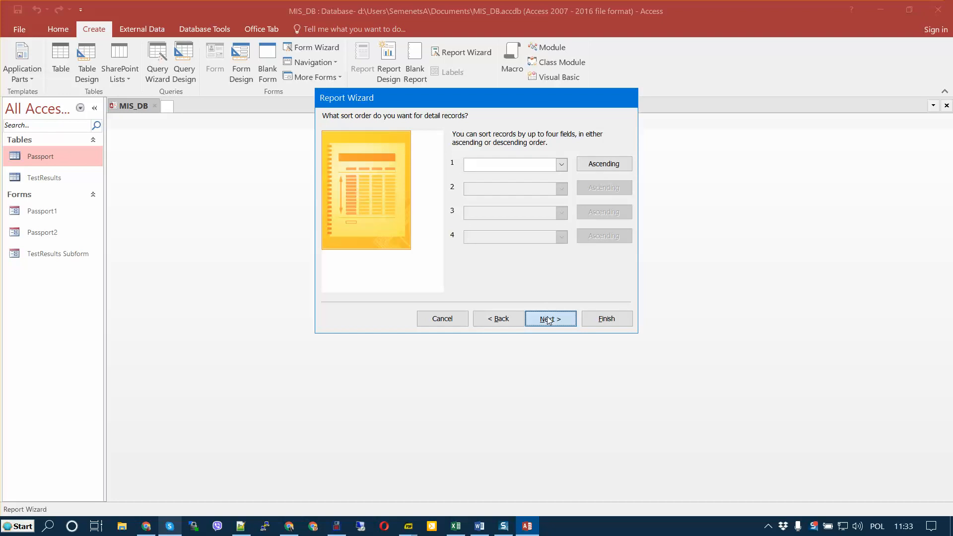
left_click(606, 319)
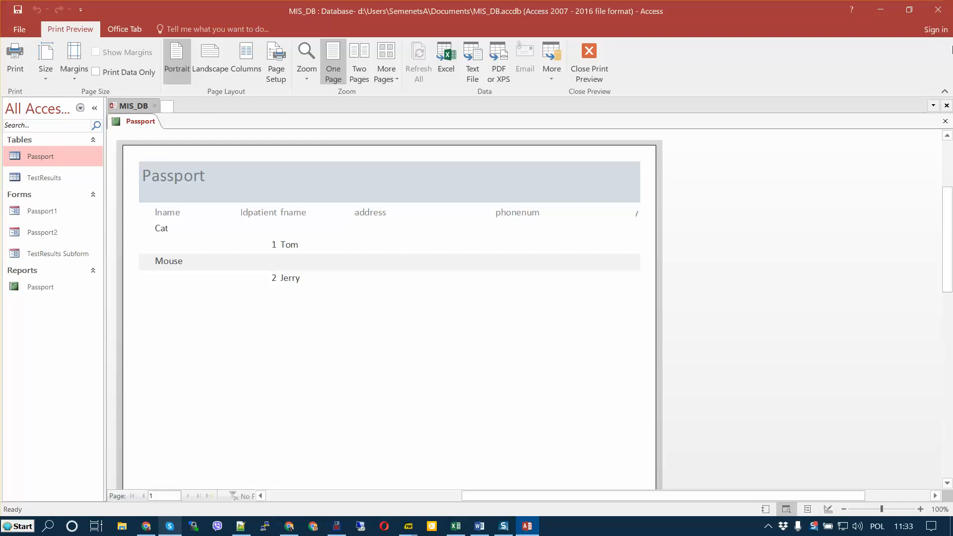
left_click(945, 121)
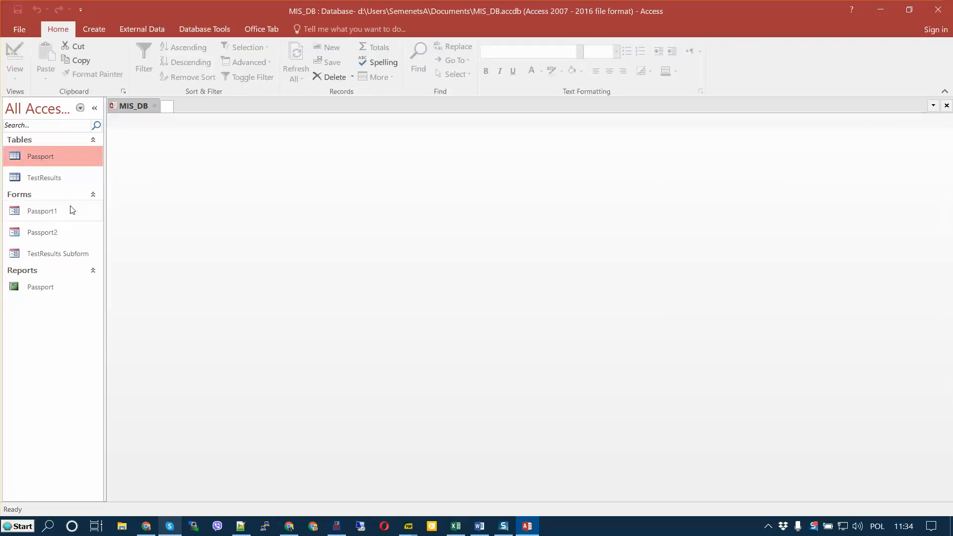
left_click(201, 29)
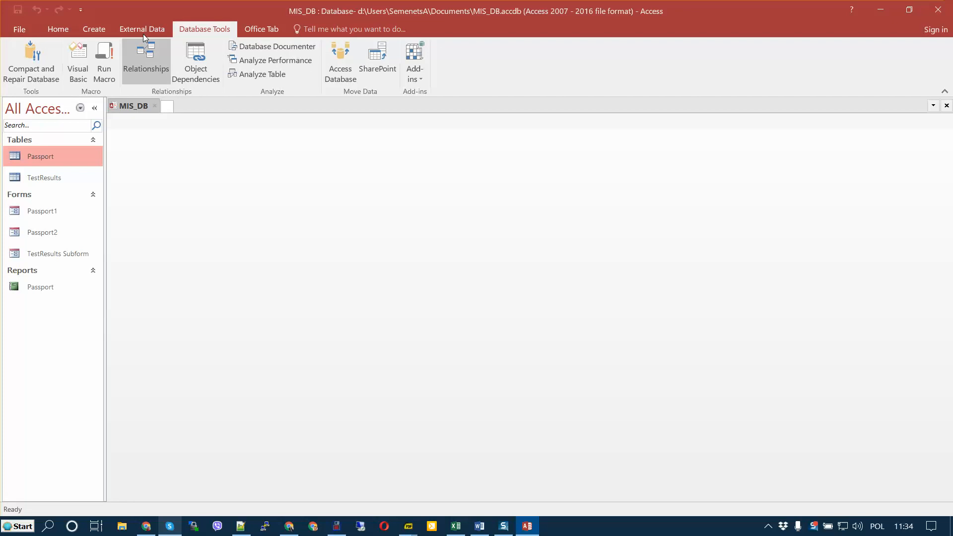
left_click(142, 30)
left_click(179, 28)
Start another Report Wizard report and include Idpatient, fname, lname and birthday from the Passport table
left_click(92, 30)
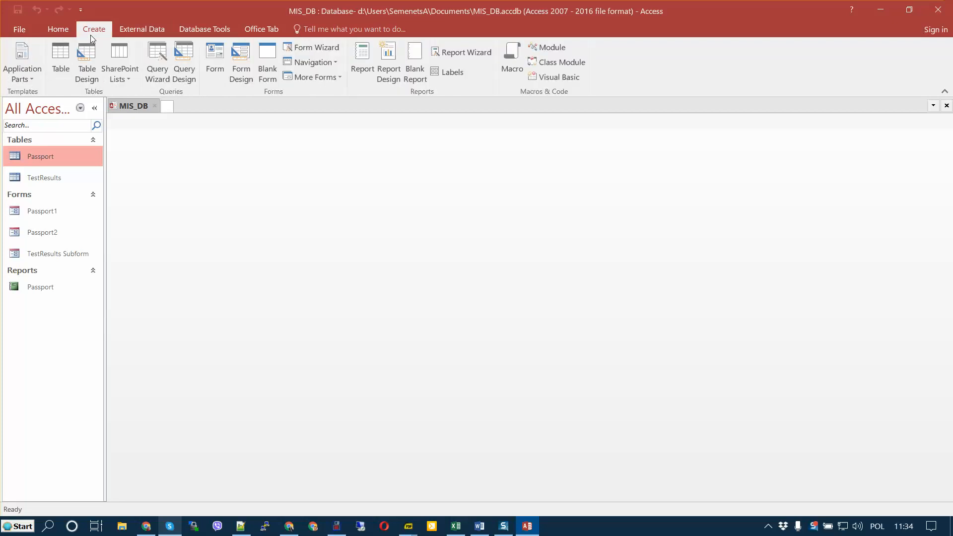
left_click(467, 51)
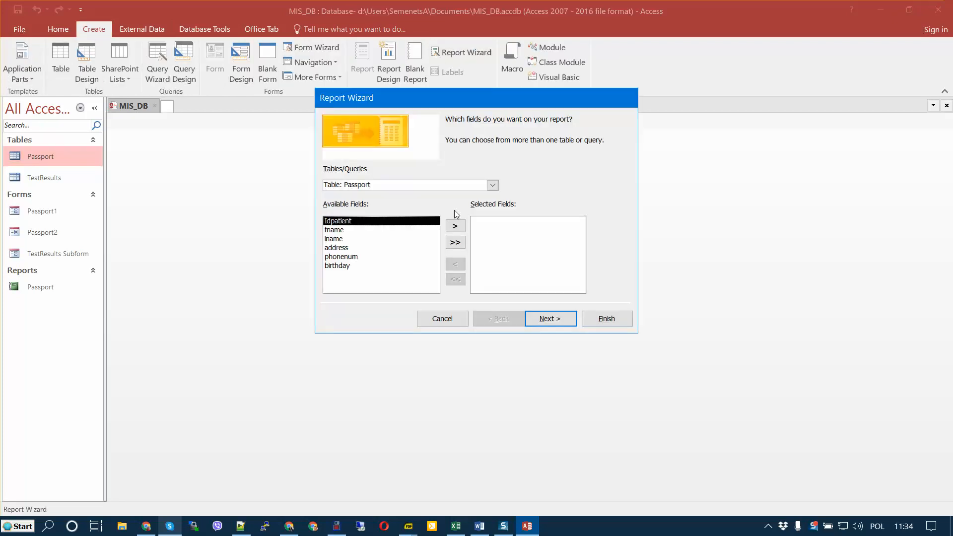
left_click(365, 230)
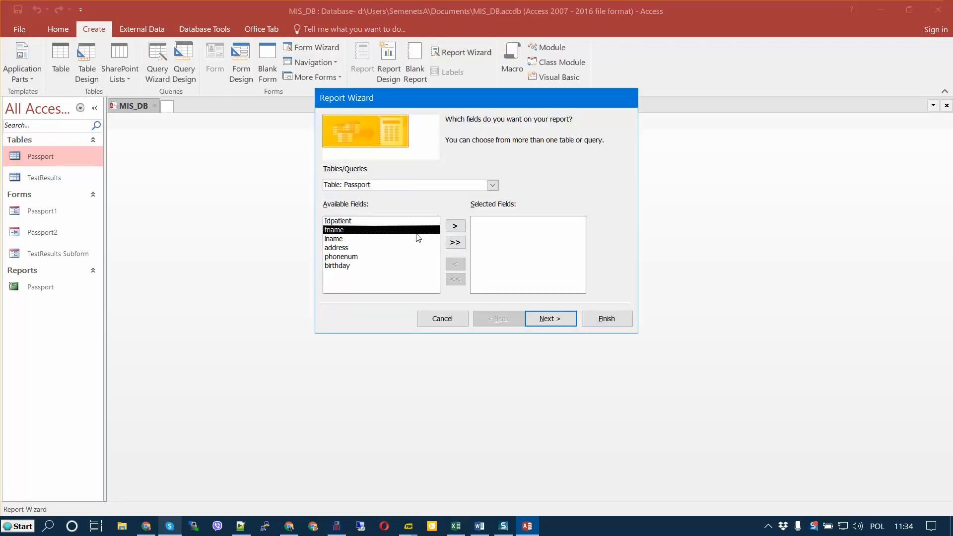
left_click(391, 222)
left_click(455, 227)
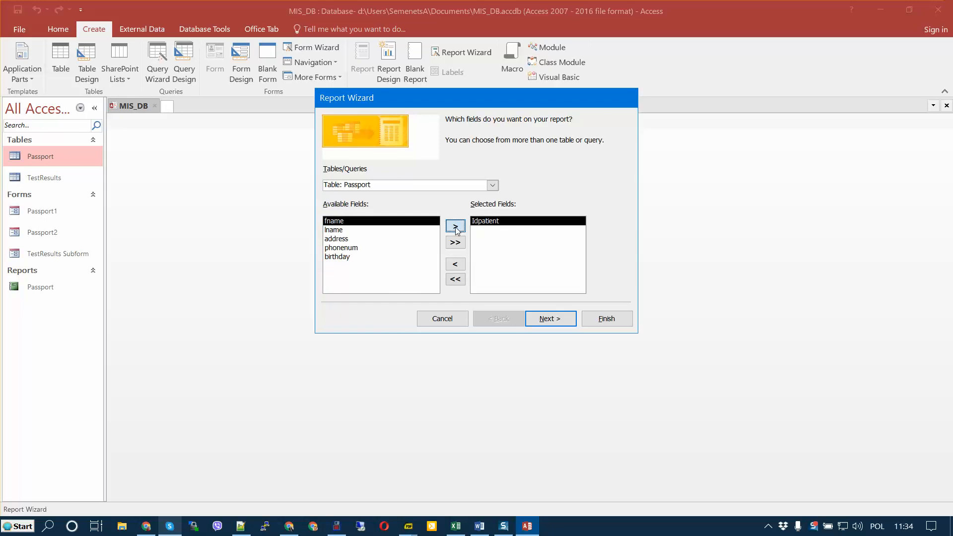
left_click(455, 227)
left_click(455, 227)
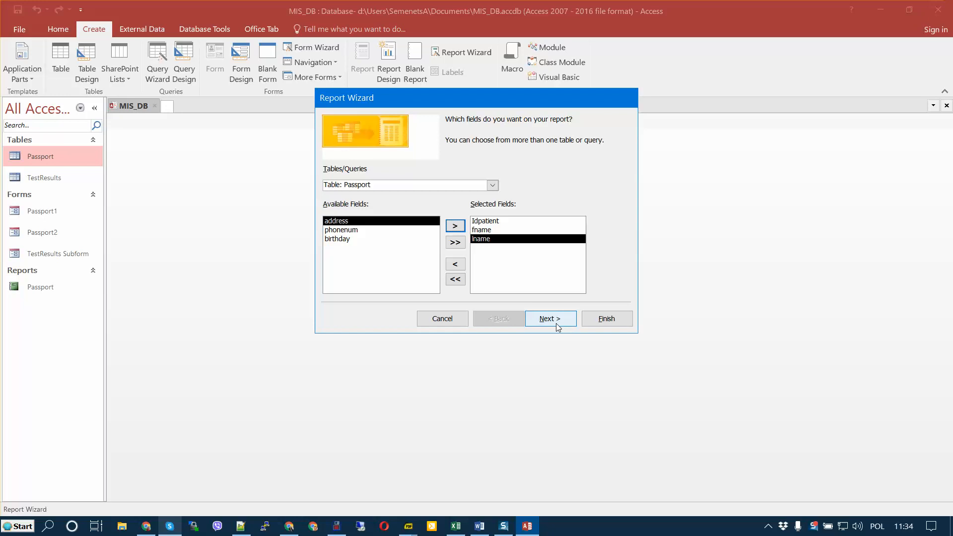
left_click(367, 239)
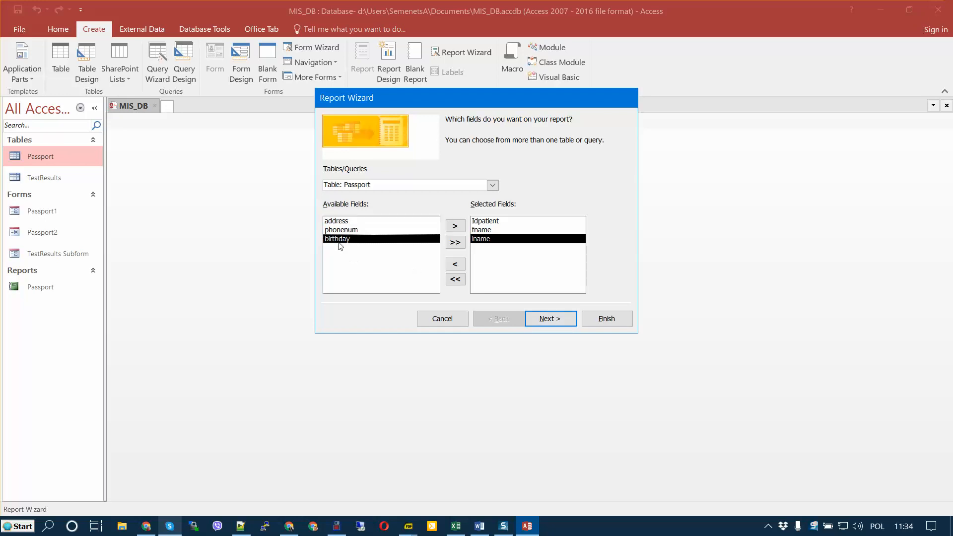
left_click(455, 227)
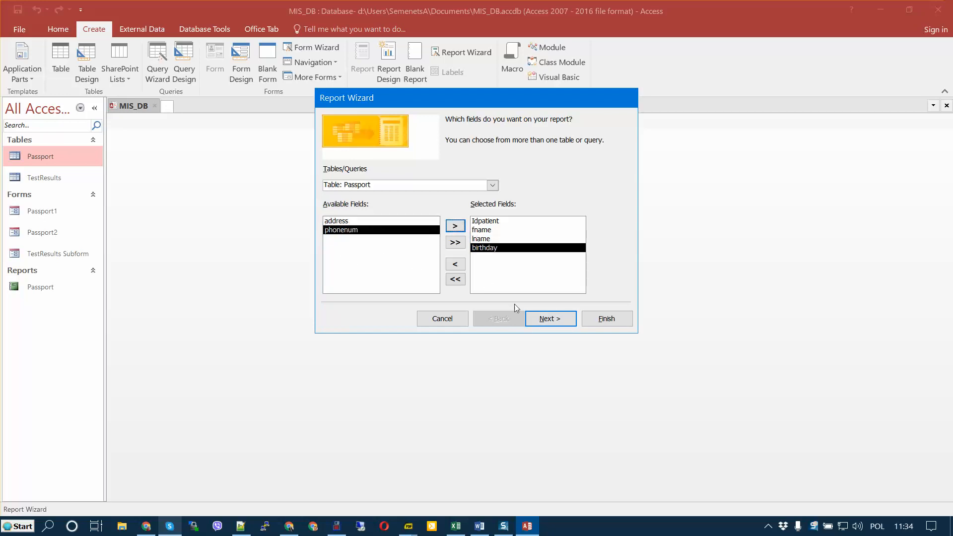
Add testdate, haemoglobin and eritricite from the TestResults table to the report's fields
left_click(493, 185)
left_click(383, 205)
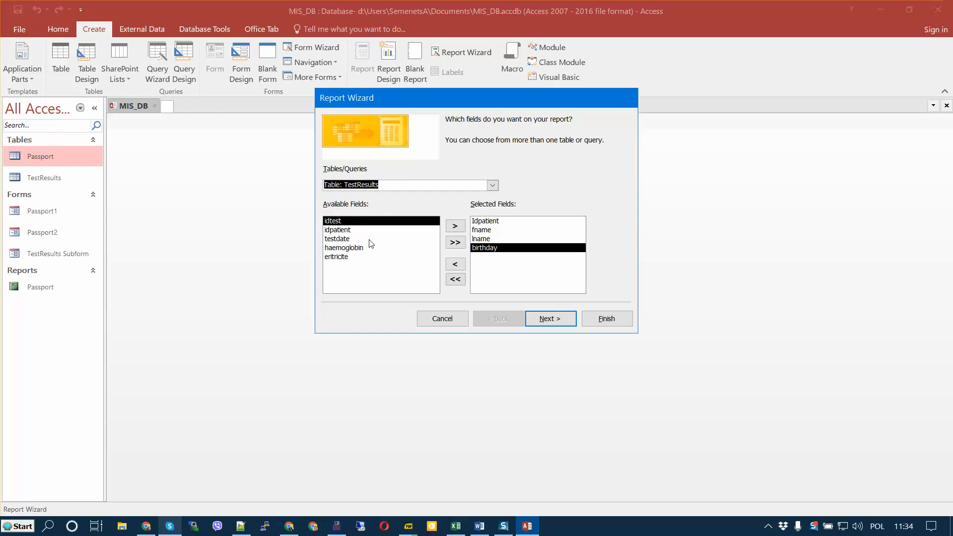
left_click(365, 240)
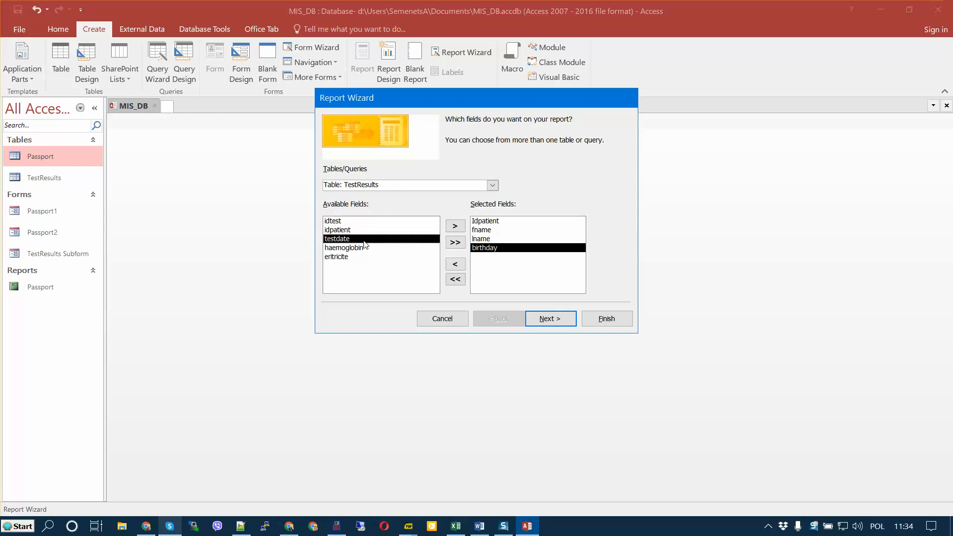
left_click(455, 227)
left_click(455, 226)
left_click(456, 226)
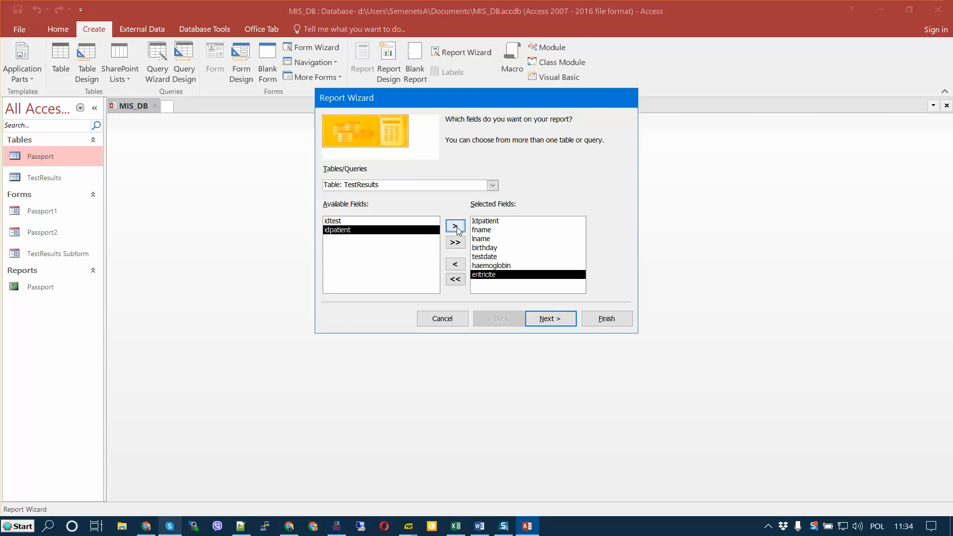
left_click(552, 318)
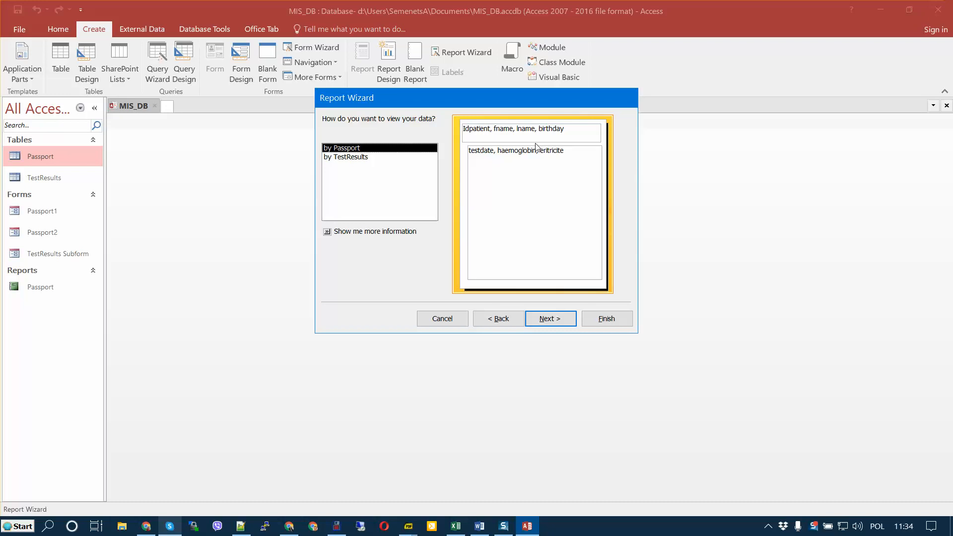
Keep the data viewed by Passport and add a grouping level on testdate by month
left_click(551, 319)
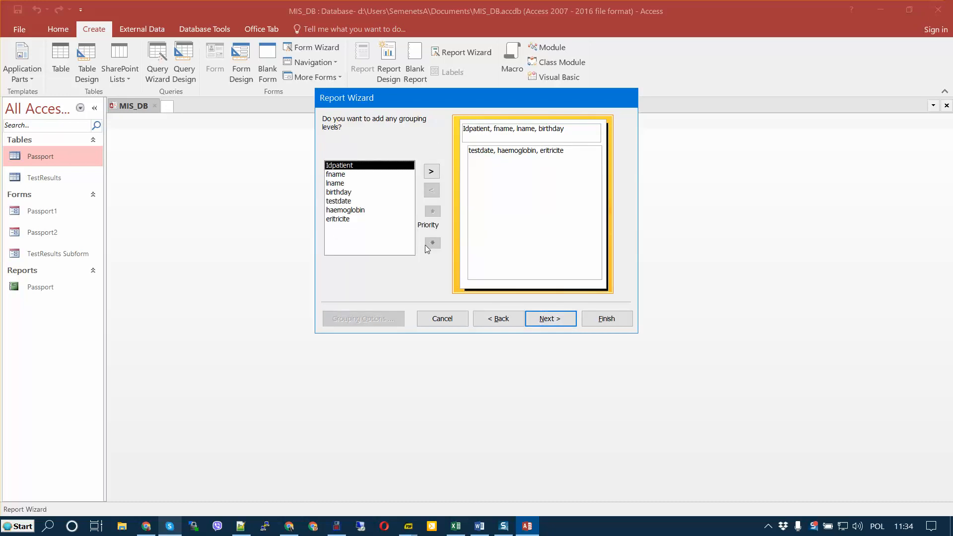
left_click(355, 202)
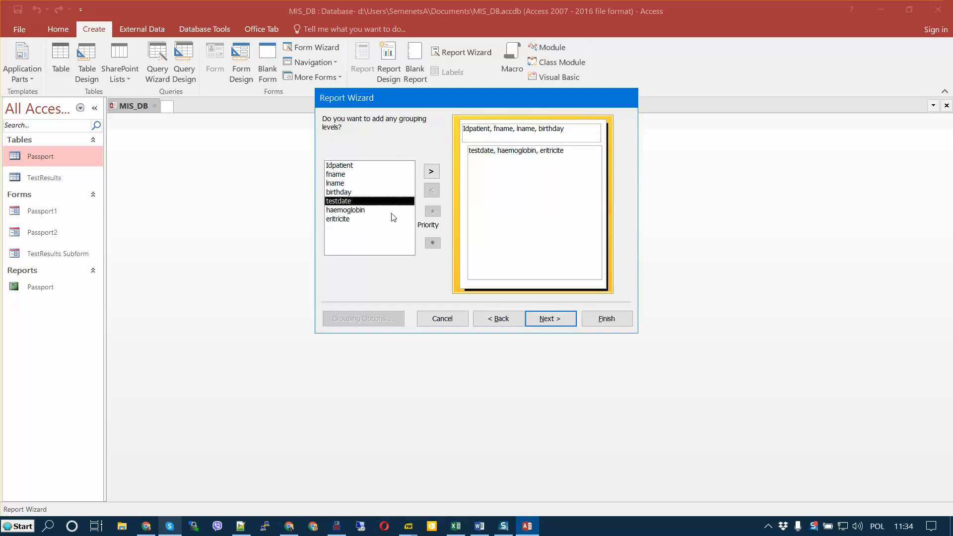
left_click(435, 173)
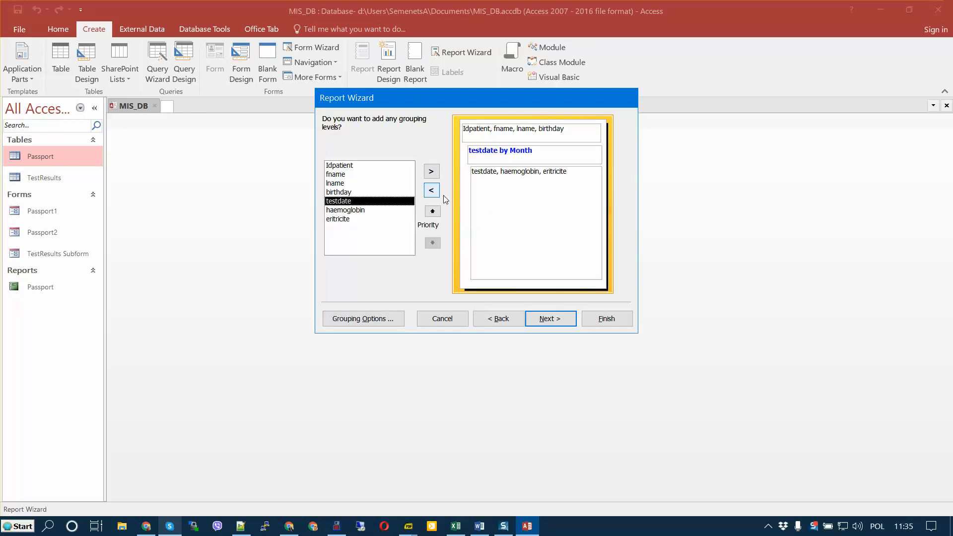
left_click(563, 323)
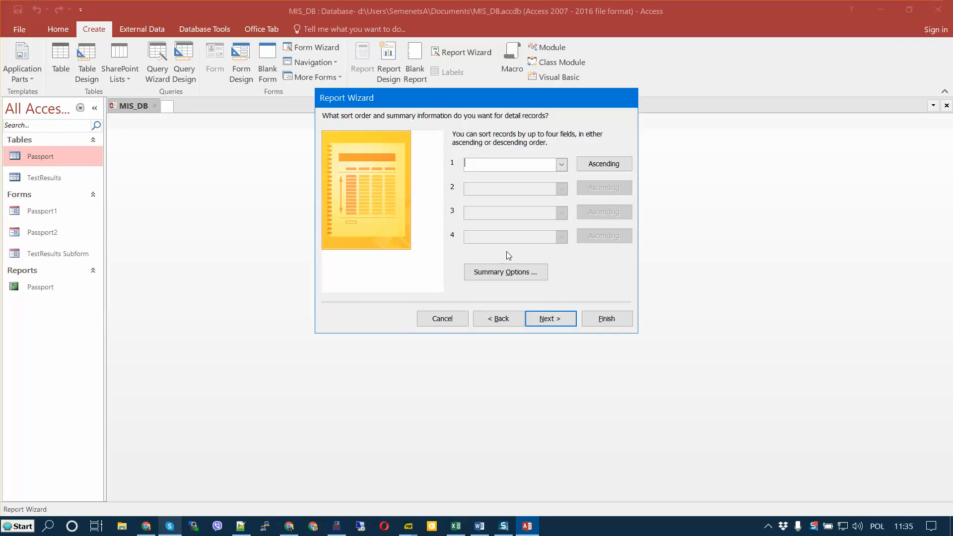
Finish the report as Passport1 without sorting or summary values, in Stepped layout with Portrait orientation, and preview it
left_click(503, 277)
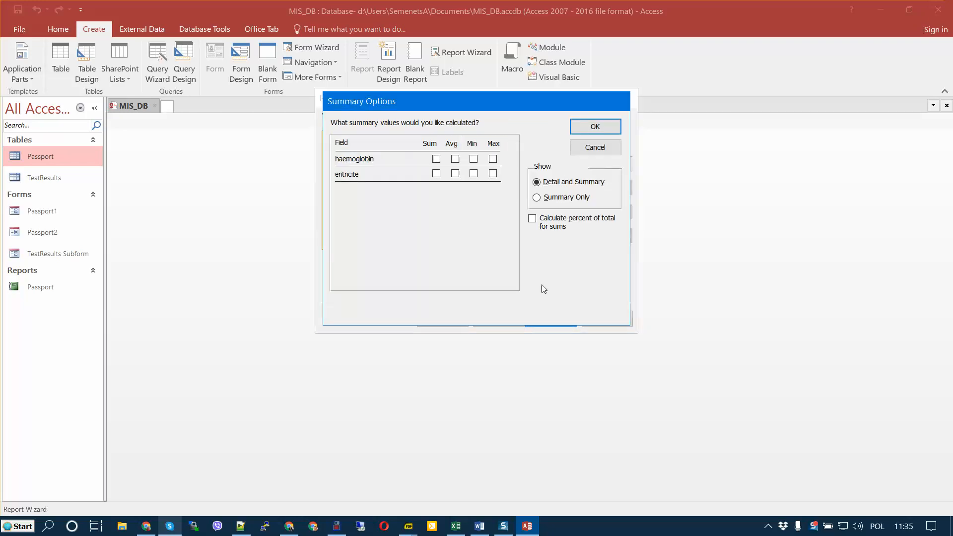
left_click(594, 148)
left_click(551, 328)
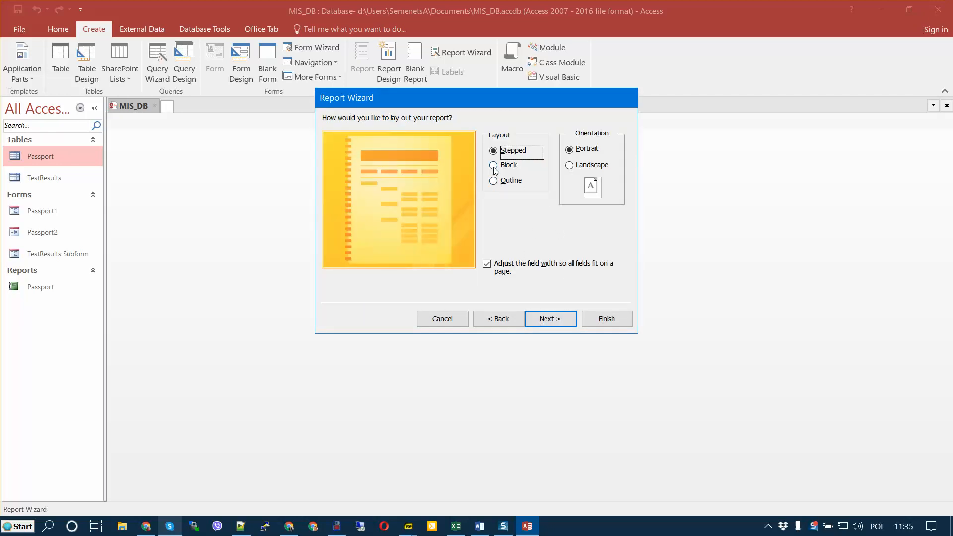
left_click(547, 323)
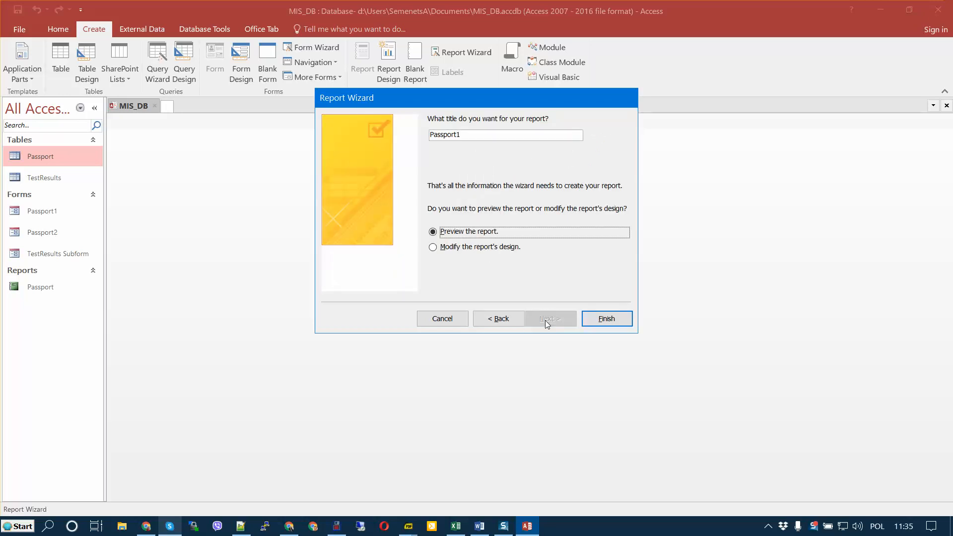
left_click(595, 324)
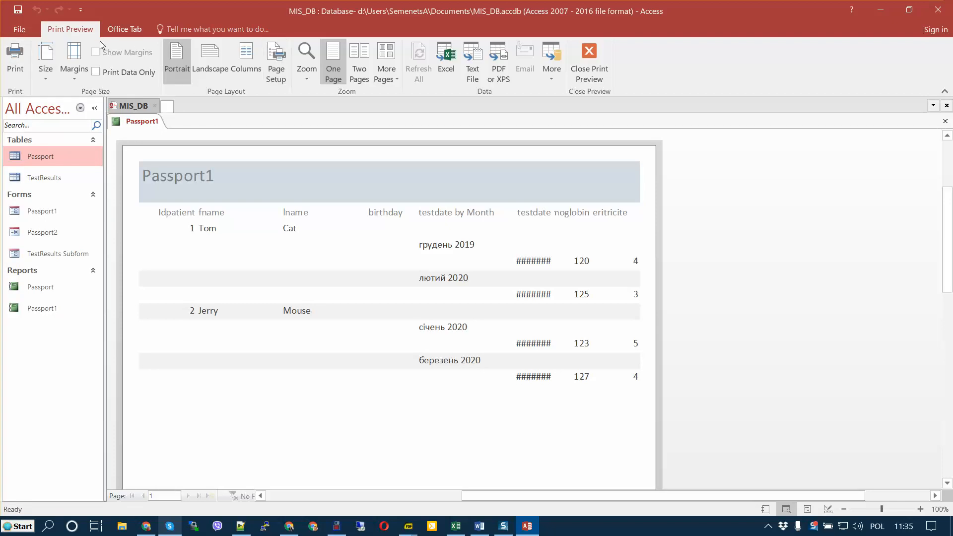
Widen the testdate column of the Passport1 report in Layout View so the full dates fit, and display it in Report View
right_click(229, 248)
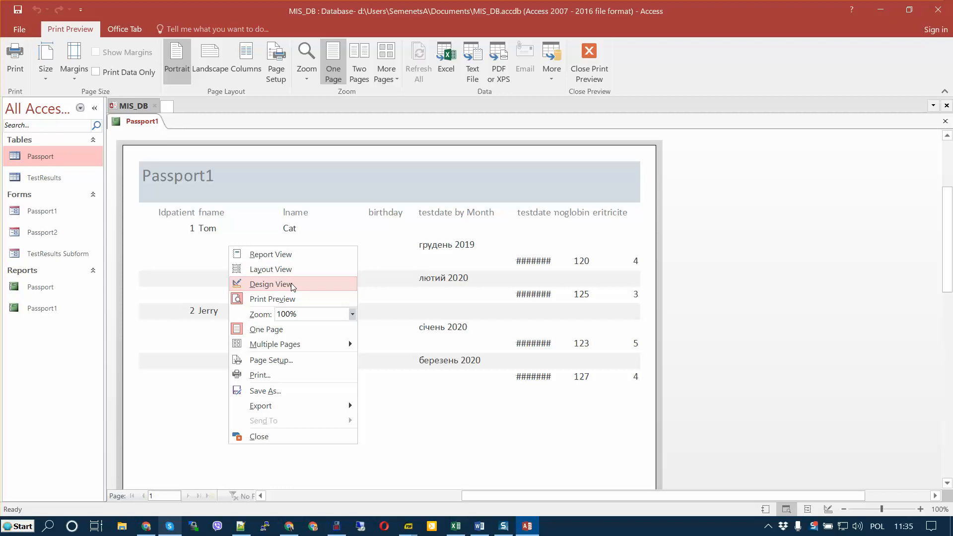
left_click(290, 270)
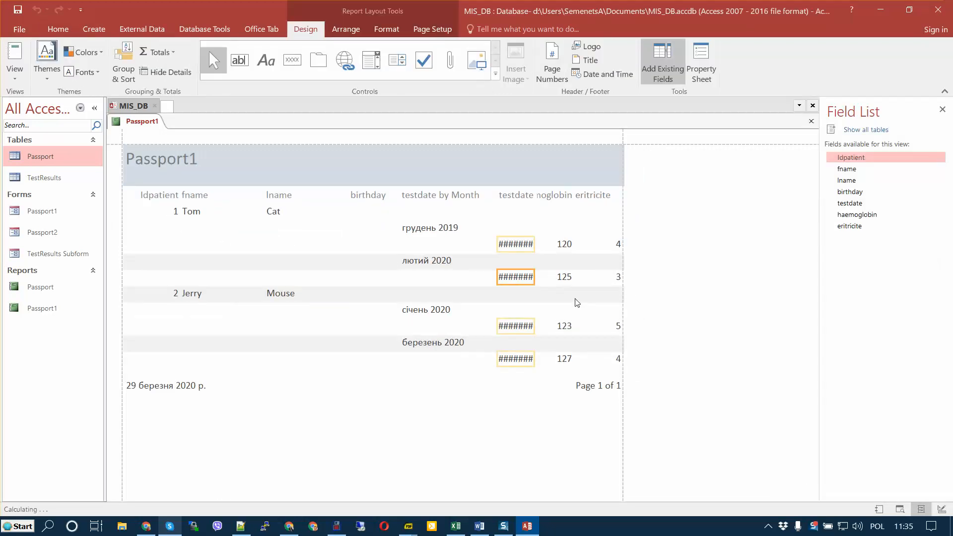
left_click(511, 244)
left_click_drag(496, 244, 473, 242)
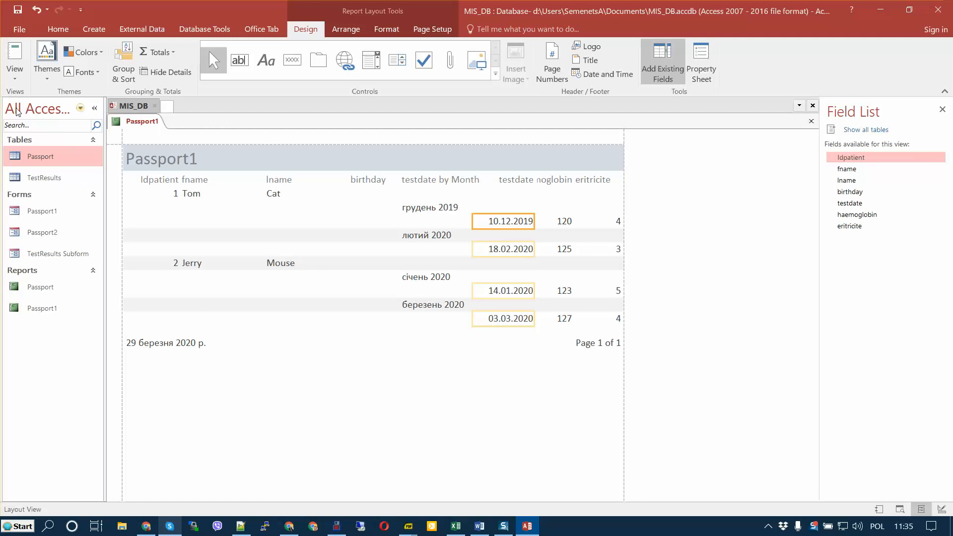
left_click(15, 56)
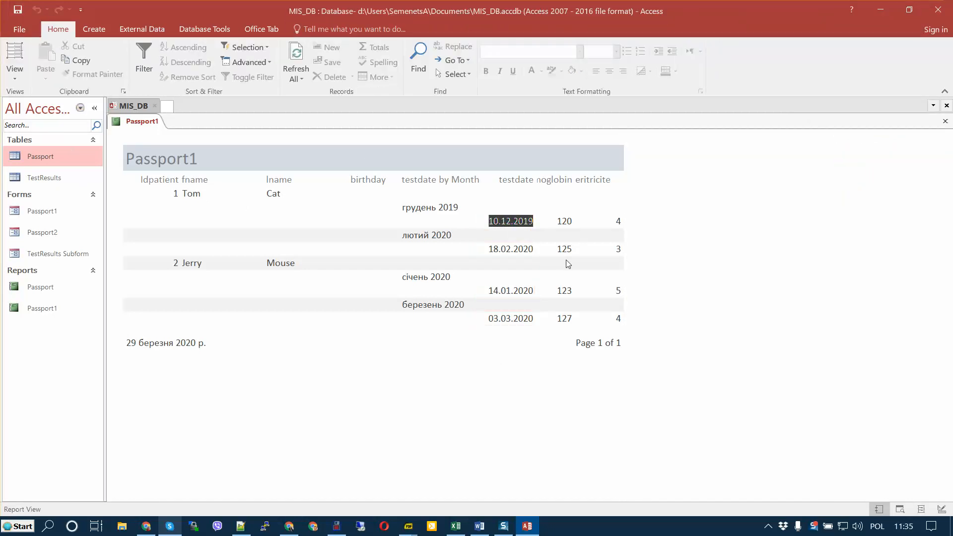